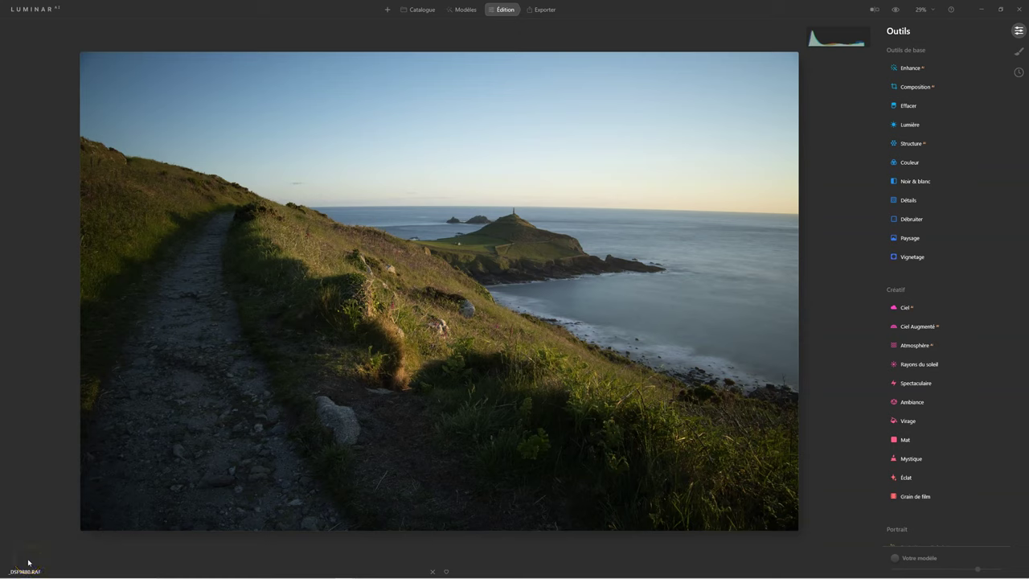
Turn on automatic distortion correction in the Professionnel Optique tool, then collapse it.
left_click(34, 564)
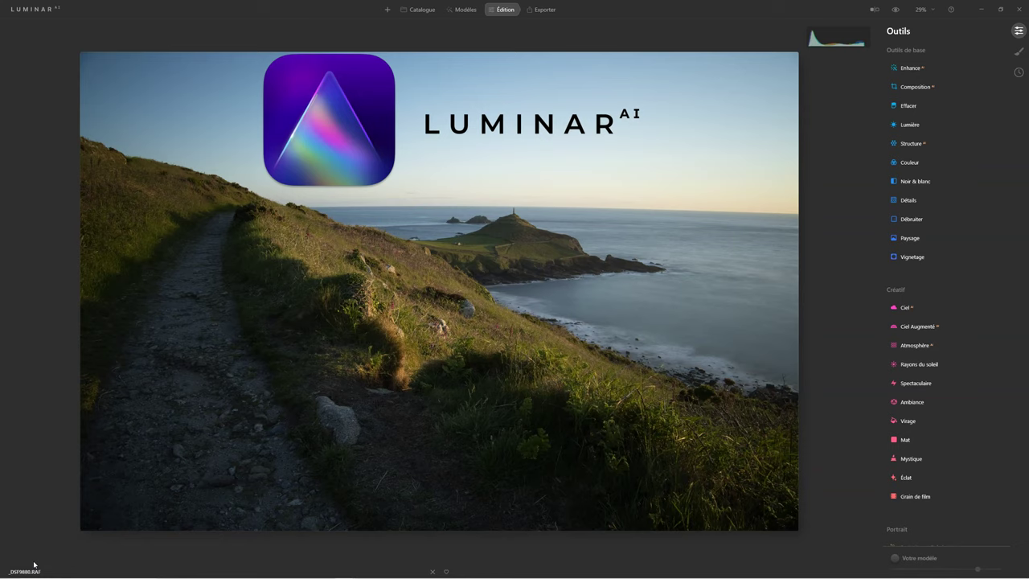
left_click(117, 570)
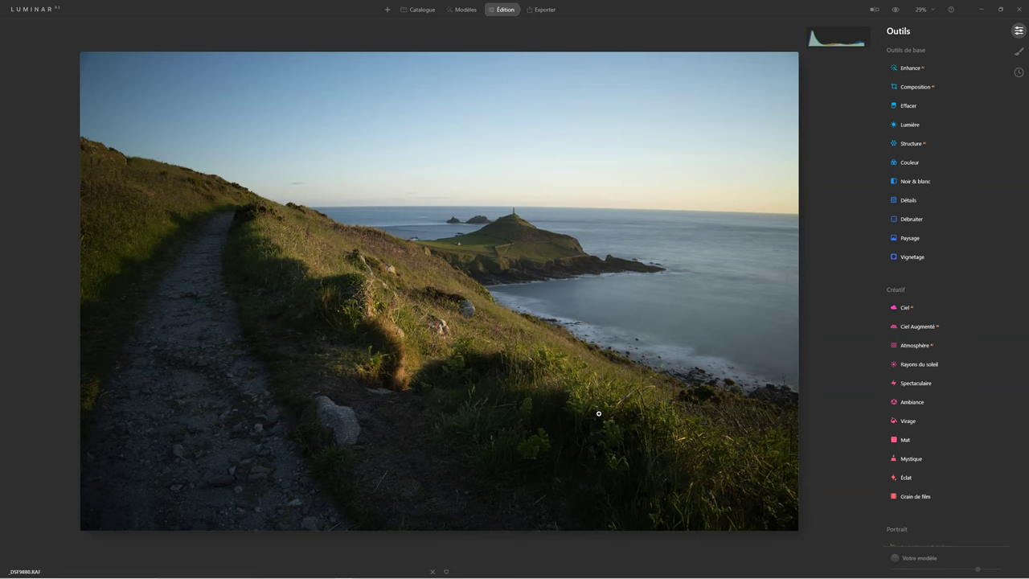
left_click(625, 266)
left_click(708, 193)
scroll(941, 361, "down", 5)
left_click(924, 448)
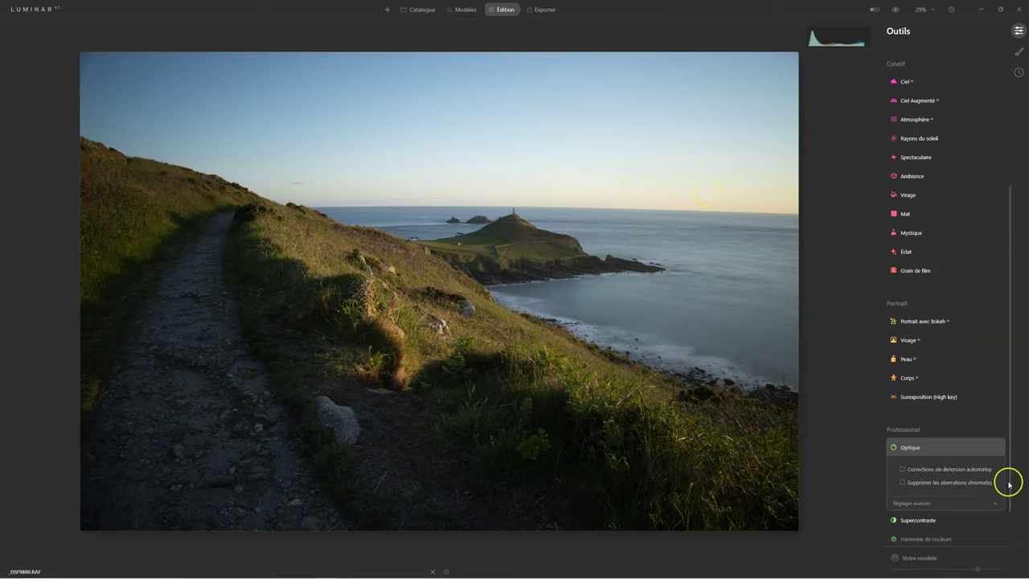
left_click(903, 470)
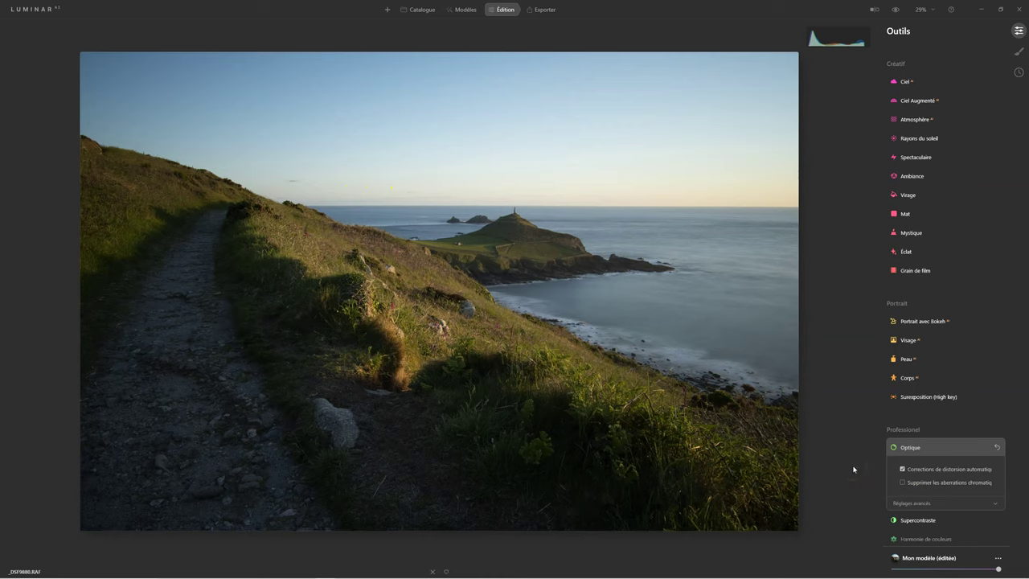
left_click(904, 468)
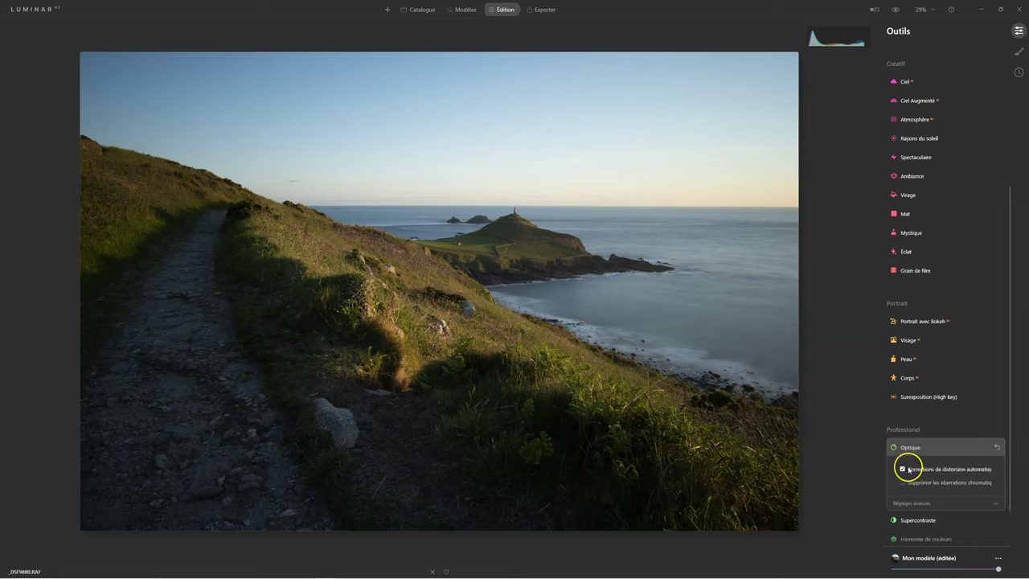
left_click(917, 452)
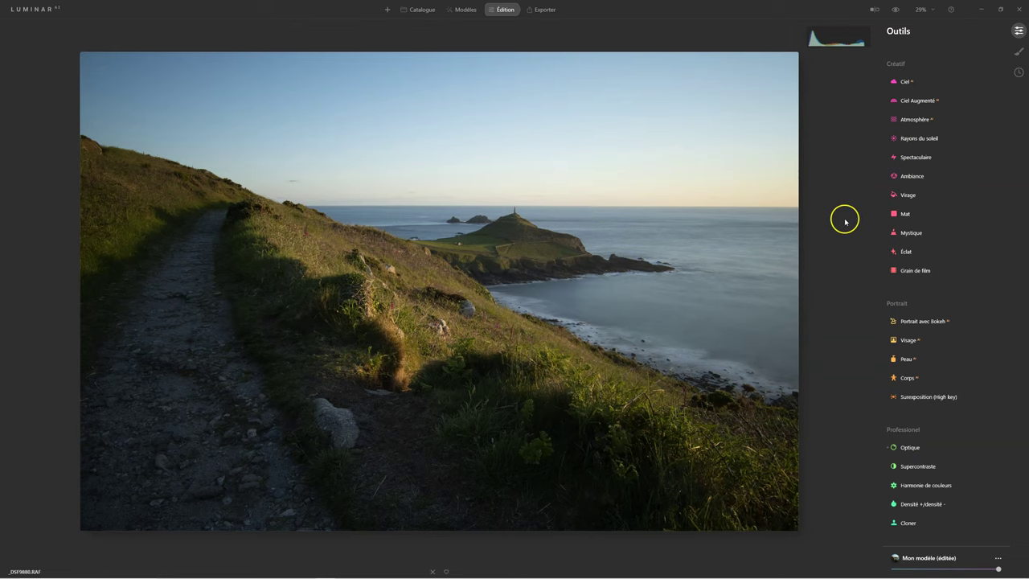
scroll(842, 218, "up", 1)
scroll(951, 154, "up", 1)
scroll(956, 157, "up", 2)
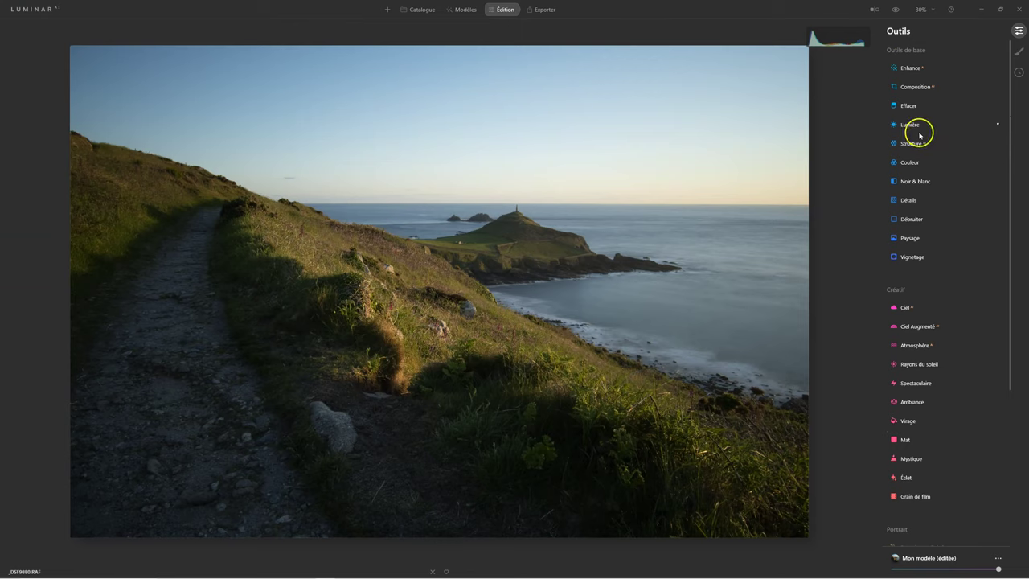
In Lumière, set the camera profile to Fujifilm X-T20 Adobe Standard.
left_click(903, 127)
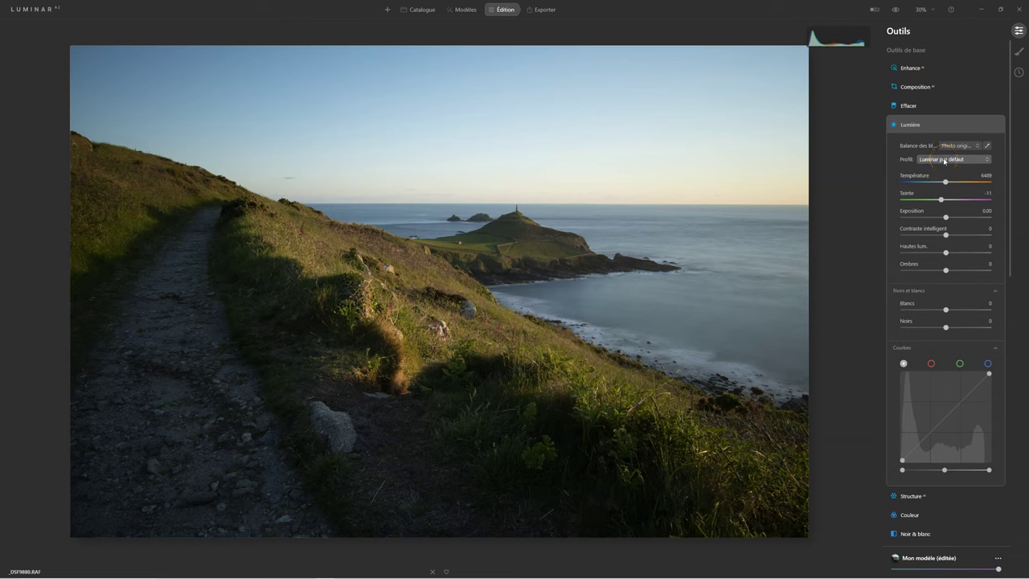
left_click(944, 160)
left_click(941, 160)
left_click(948, 163)
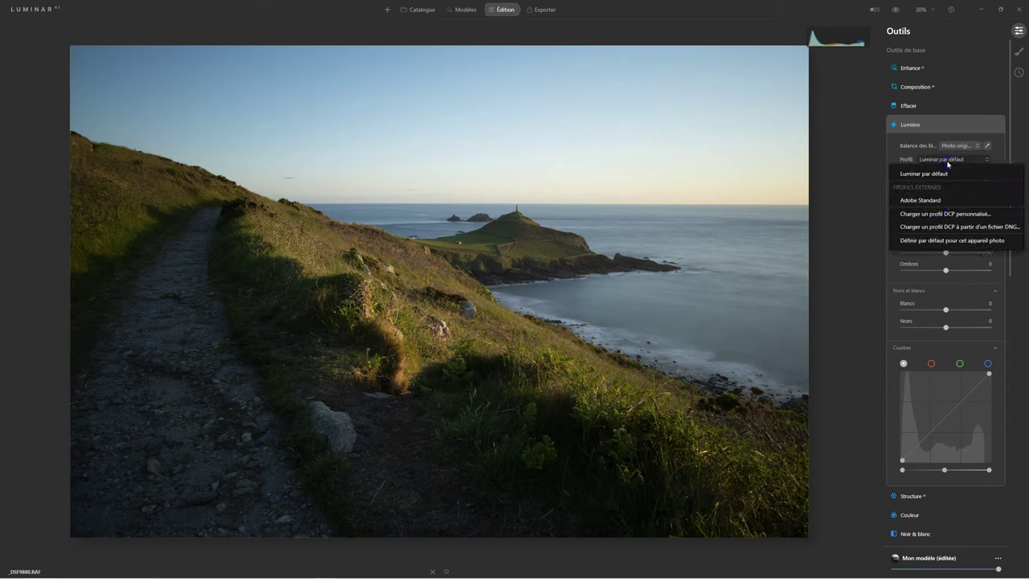
left_click(933, 200)
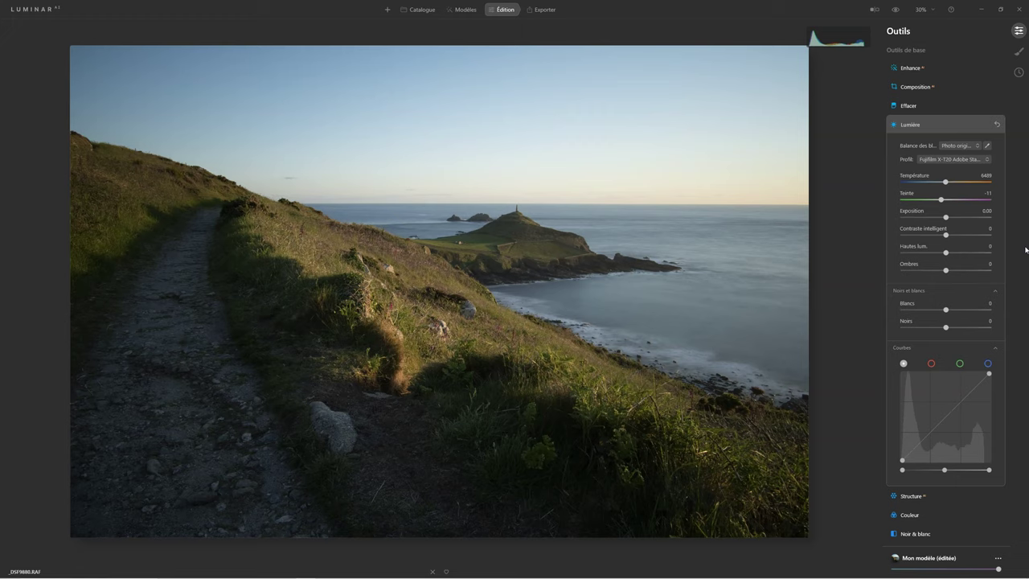
left_click(945, 337)
Eyedrop a neutral grey spot on the hillside for white balance 5996, tint -6.
left_click(799, 269)
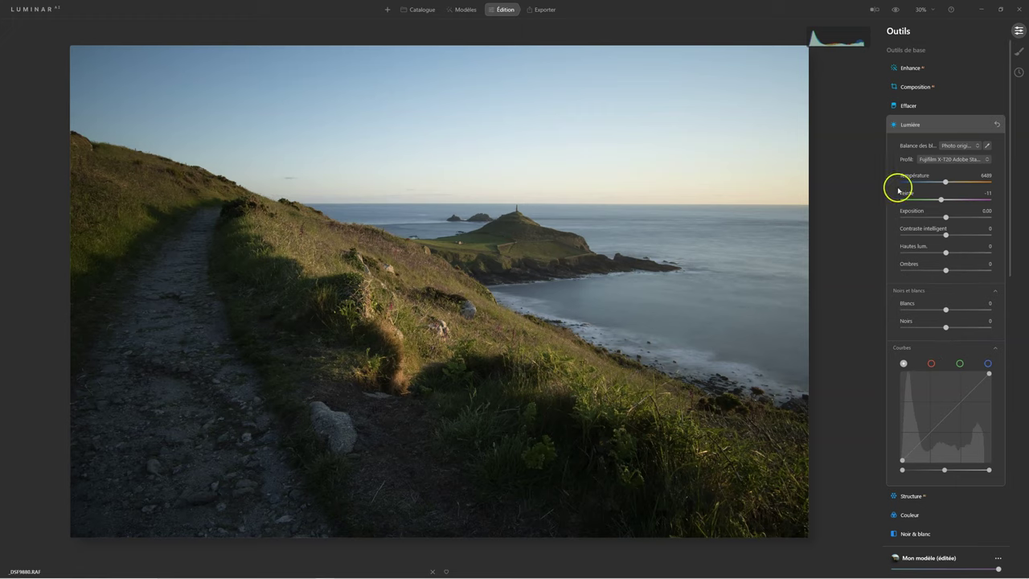
left_click(988, 146)
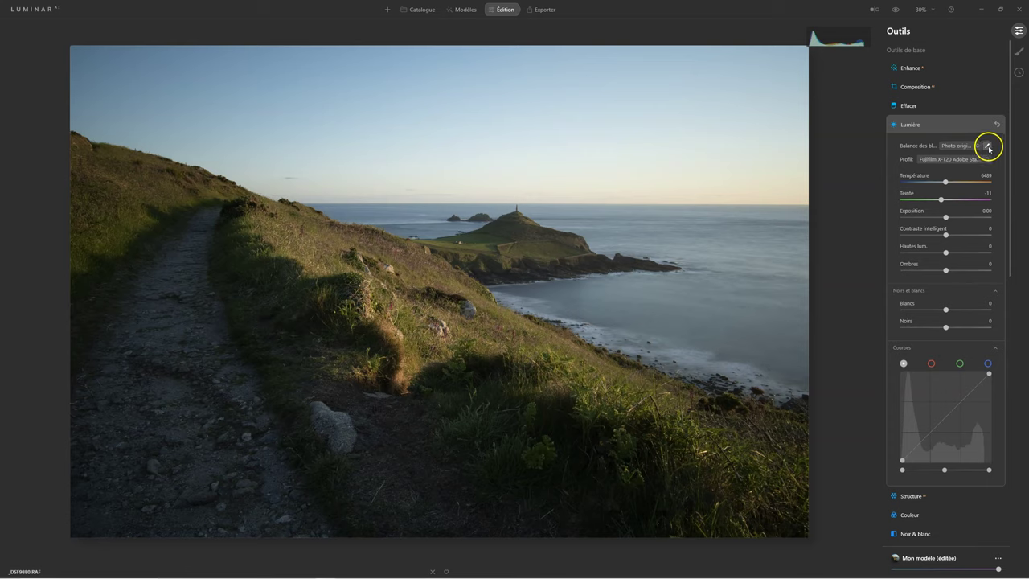
left_click(560, 308)
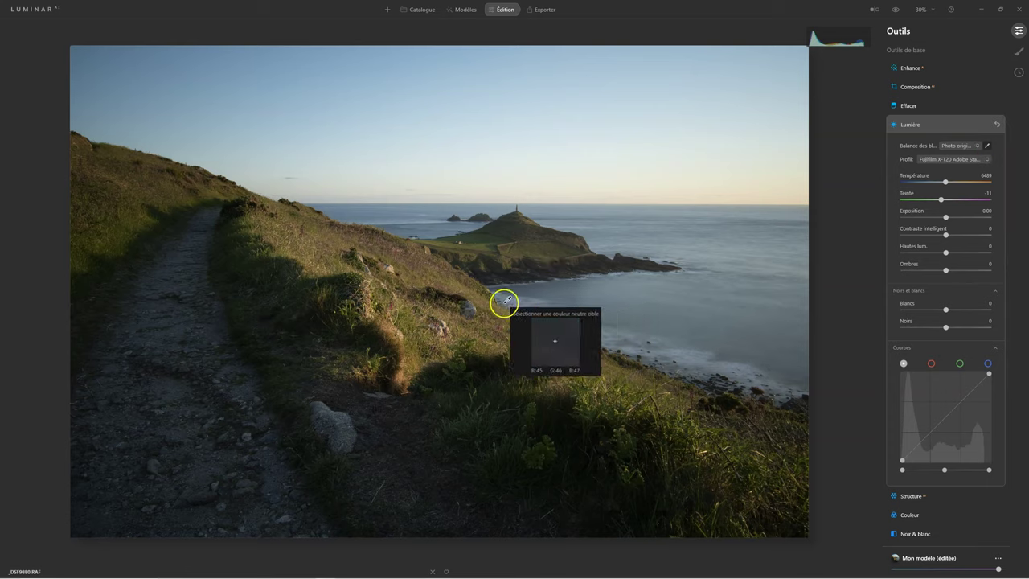
left_click(444, 323)
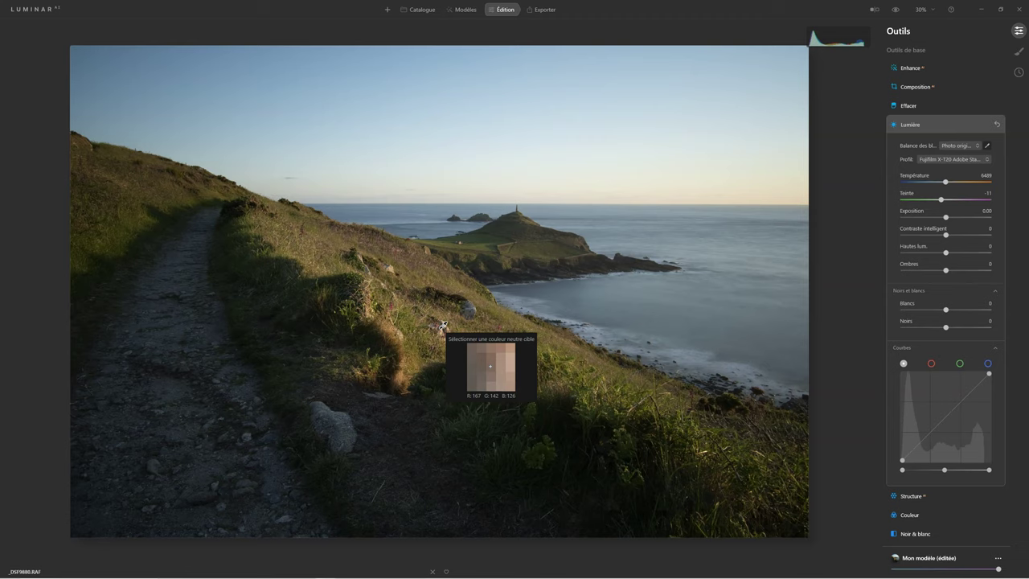
left_click(474, 312)
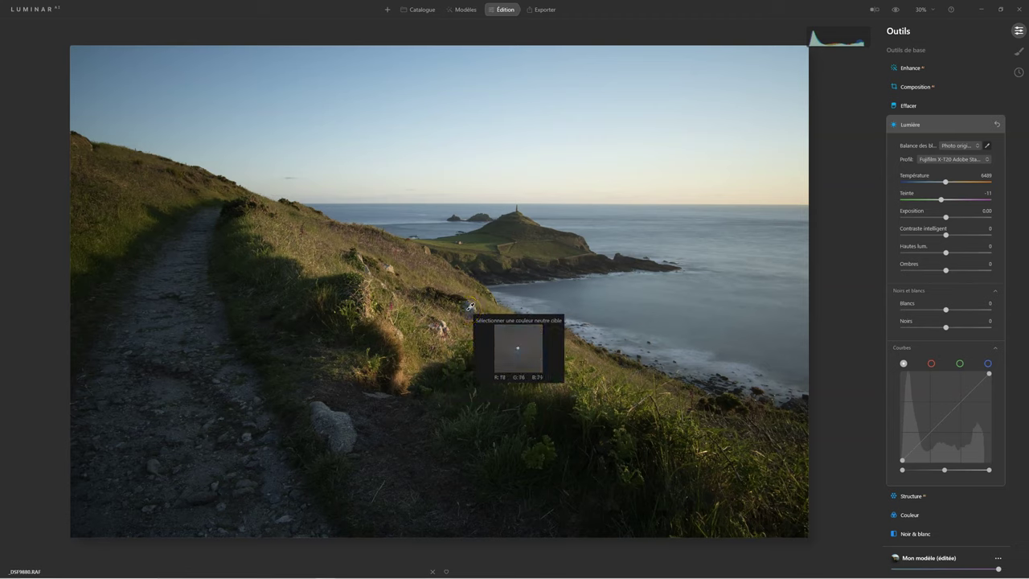
left_click(467, 310)
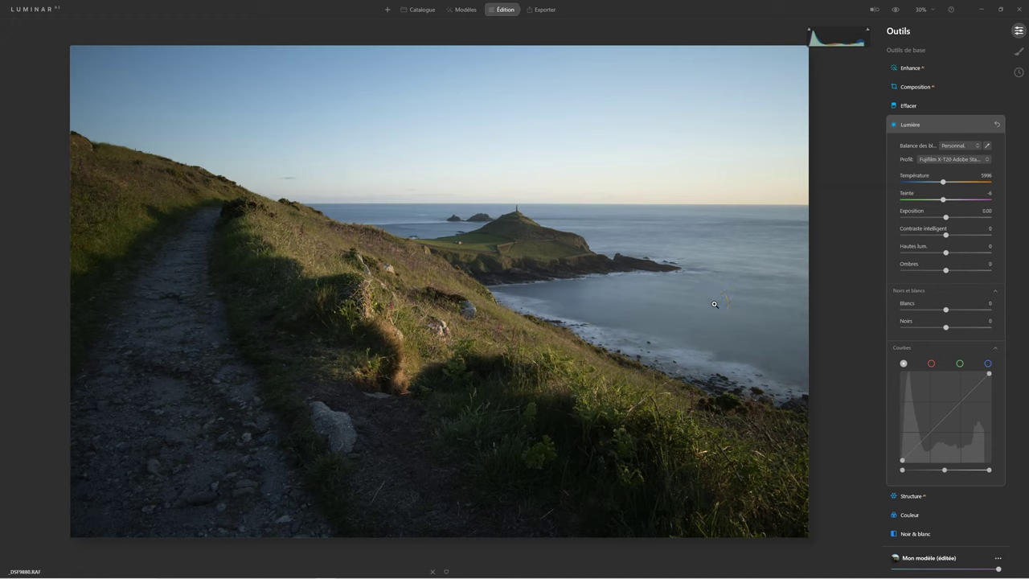
Set Lumière shadows to 41, highlights to -40 and whites to 17.
left_click_drag(944, 270, 947, 270)
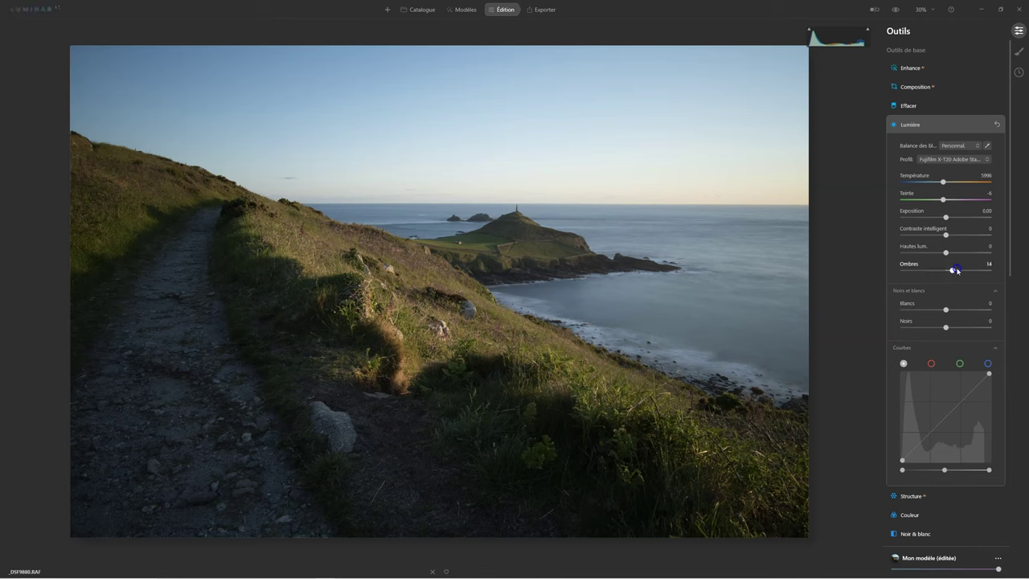
left_click_drag(960, 270, 950, 252)
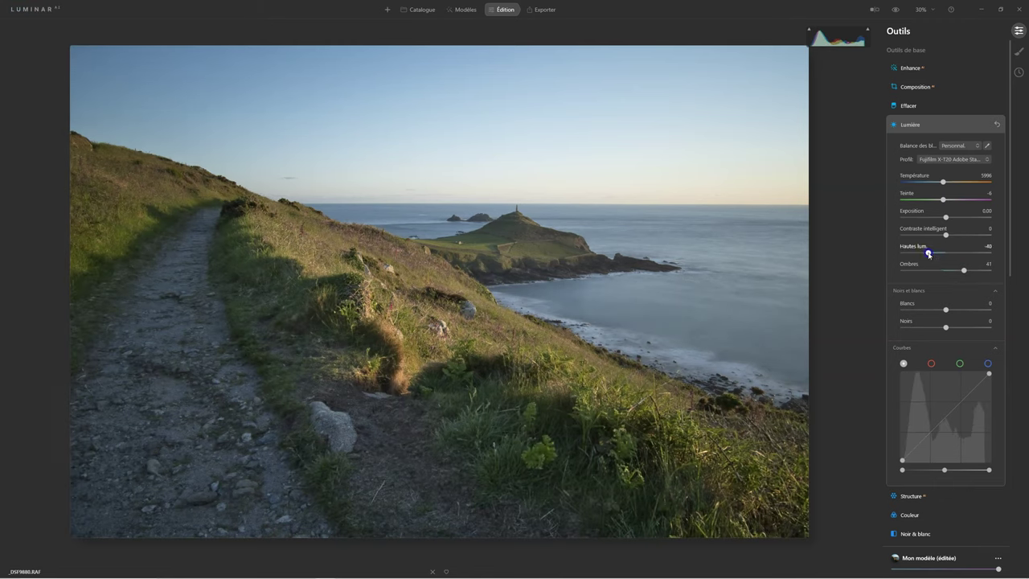
mouse_move(946, 309)
left_mouse_down()
mouse_move(969, 311)
mouse_move(955, 309)
left_mouse_up()
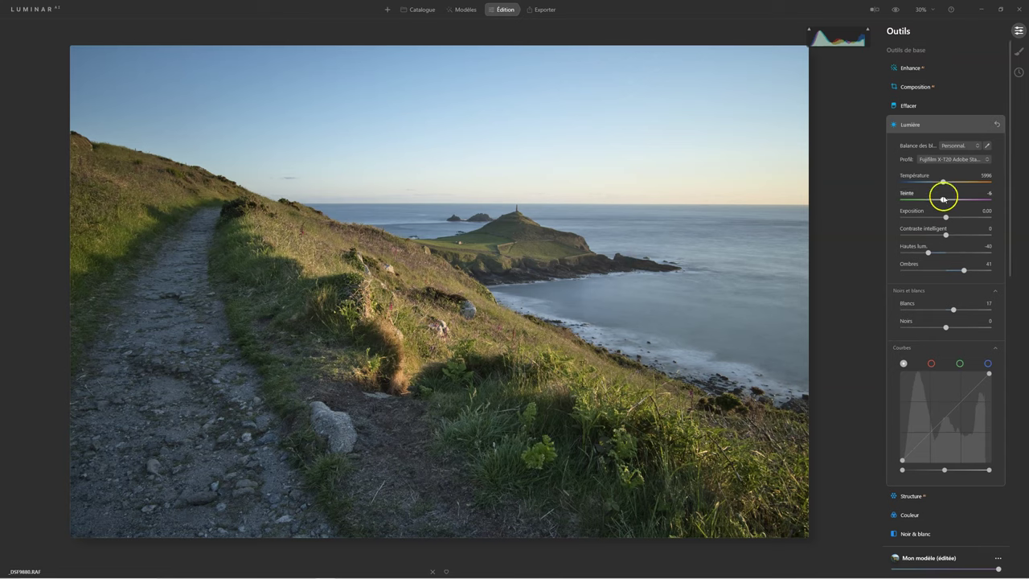
left_click(911, 126)
In Supercontraste, set shadow contrast 29, shadow balance 16 and midtone contrast 31.
scroll(912, 350, "down", 3)
scroll(913, 350, "down", 3)
left_click(918, 466)
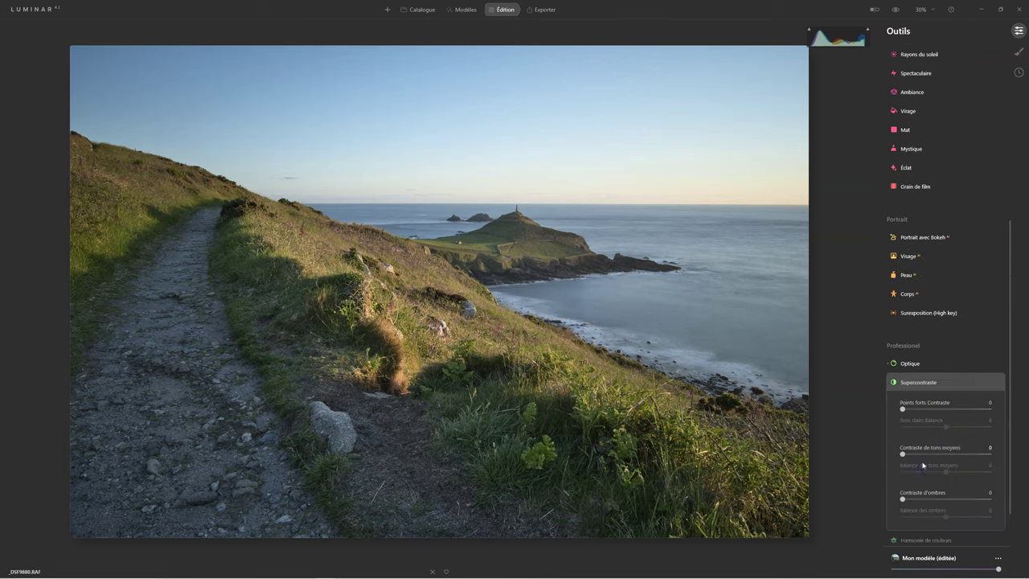
left_click_drag(902, 444, 928, 444)
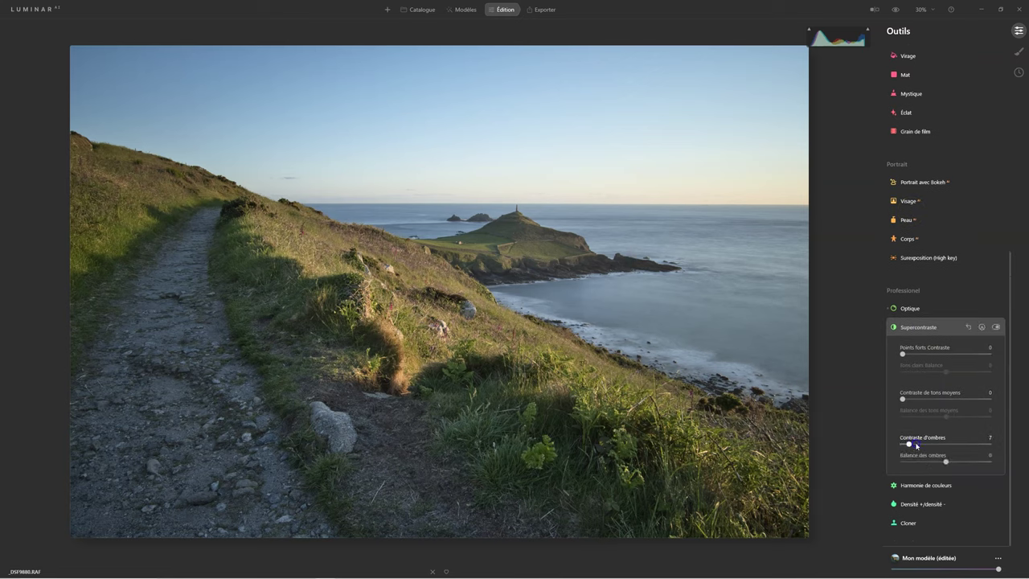
left_click(946, 462)
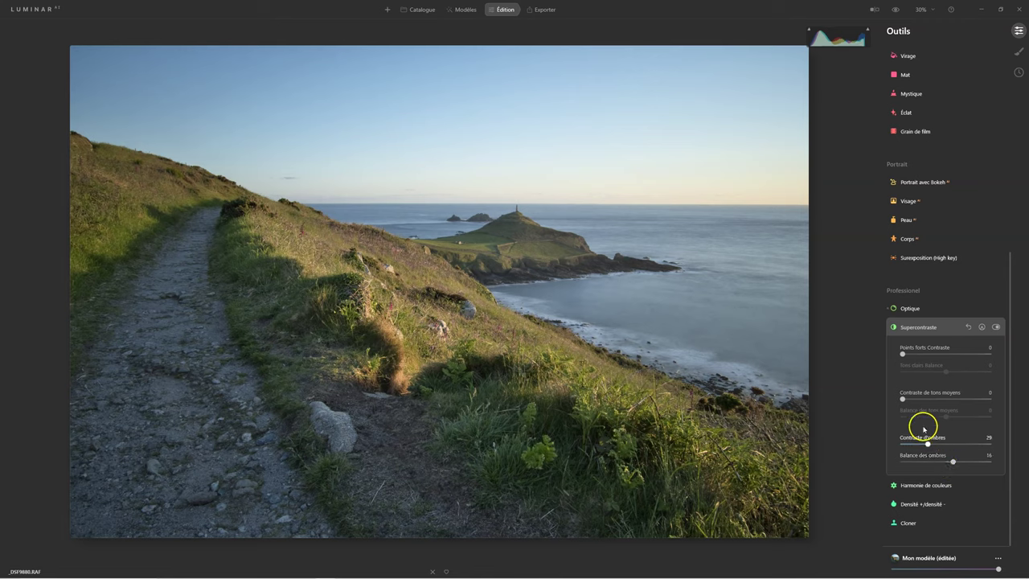
left_click_drag(904, 399, 908, 399)
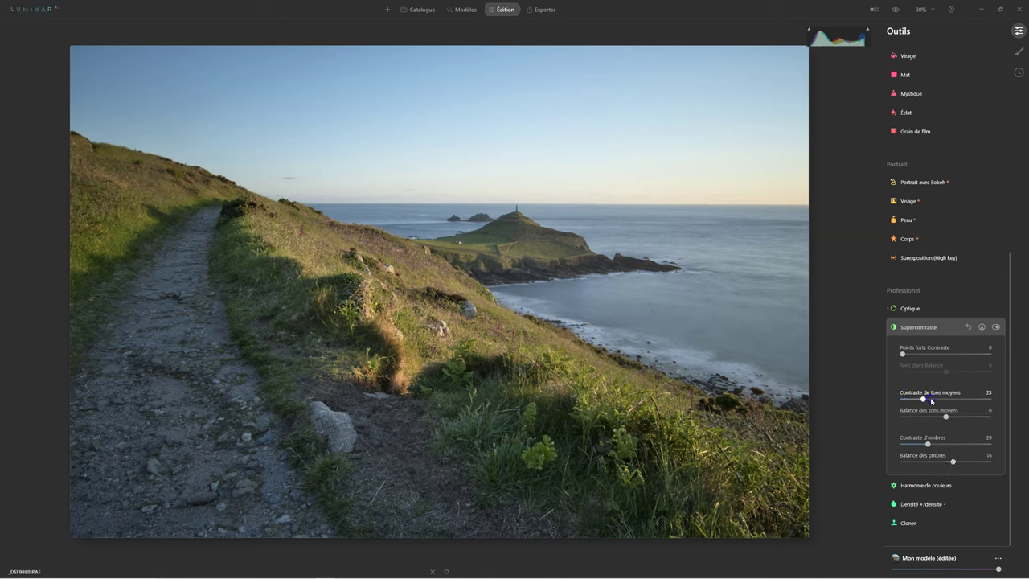
left_click(945, 416)
Collapse Supercontraste and compare the edit against the unedited original.
left_click(918, 326)
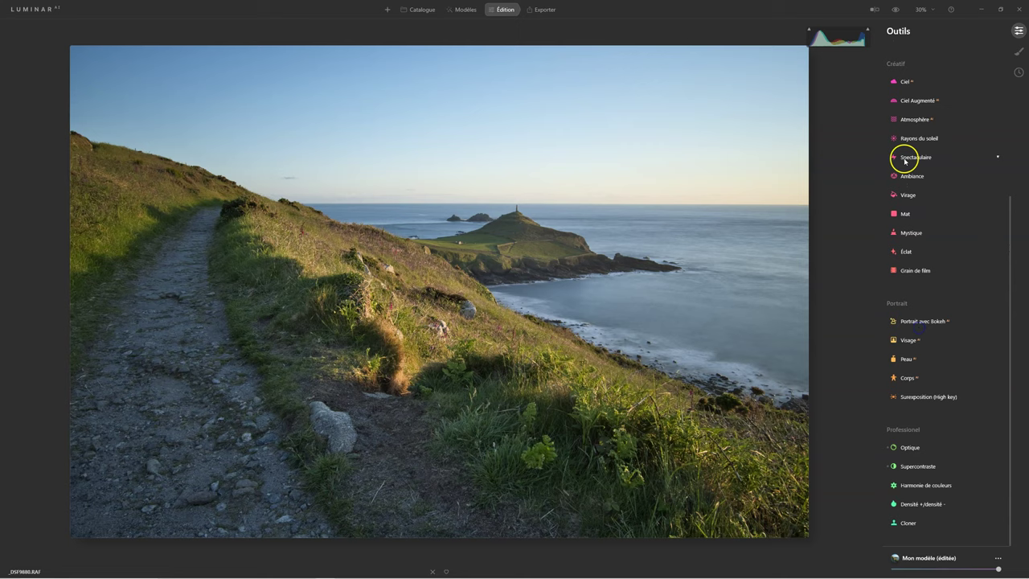
left_click(895, 10)
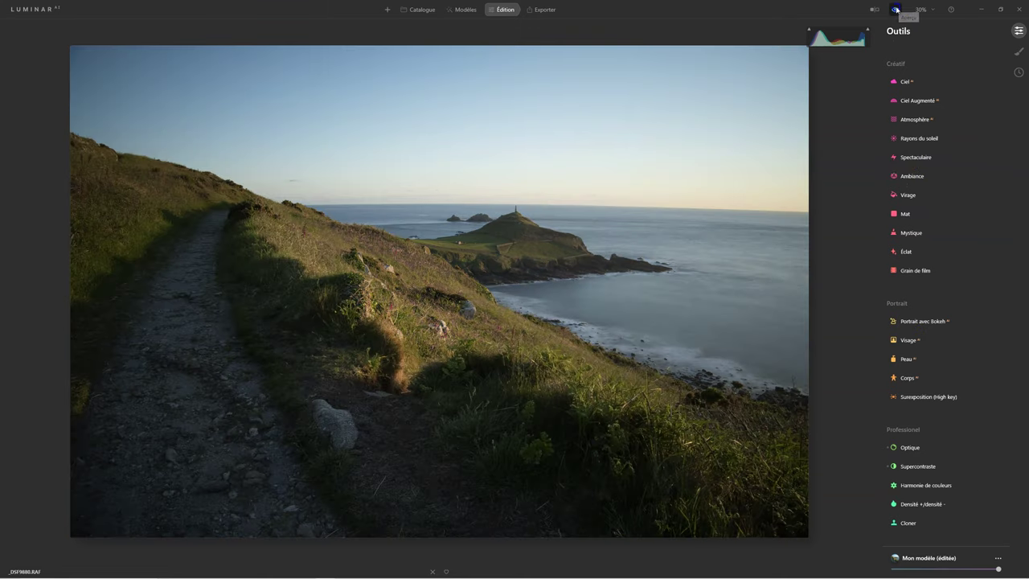
left_click(896, 10)
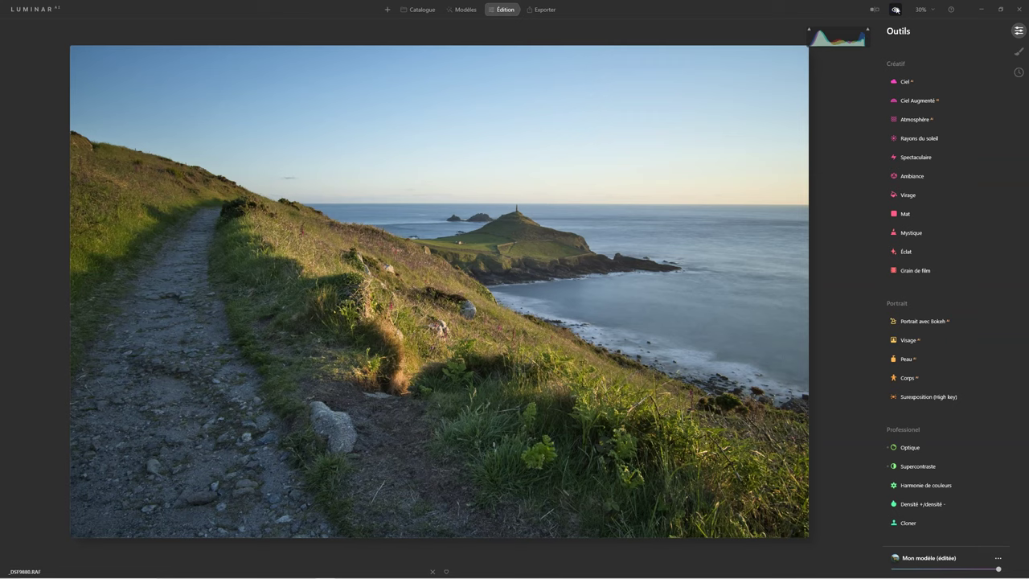
scroll(919, 127, "up", 2)
scroll(923, 130, "up", 2)
Lift the Lumière shadows to 69 and flick between original and edit to compare.
left_click(910, 125)
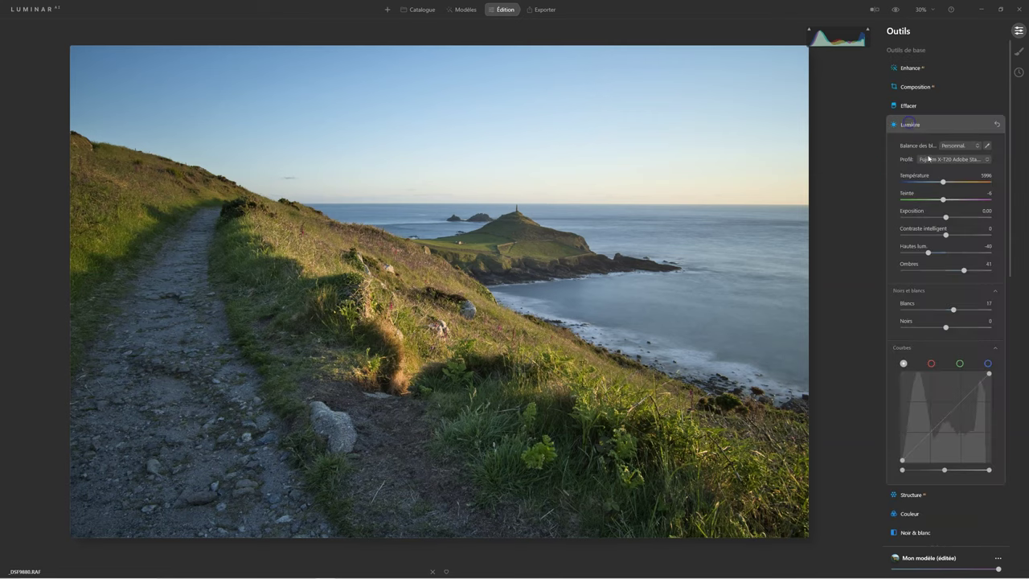
left_click_drag(964, 270, 967, 271)
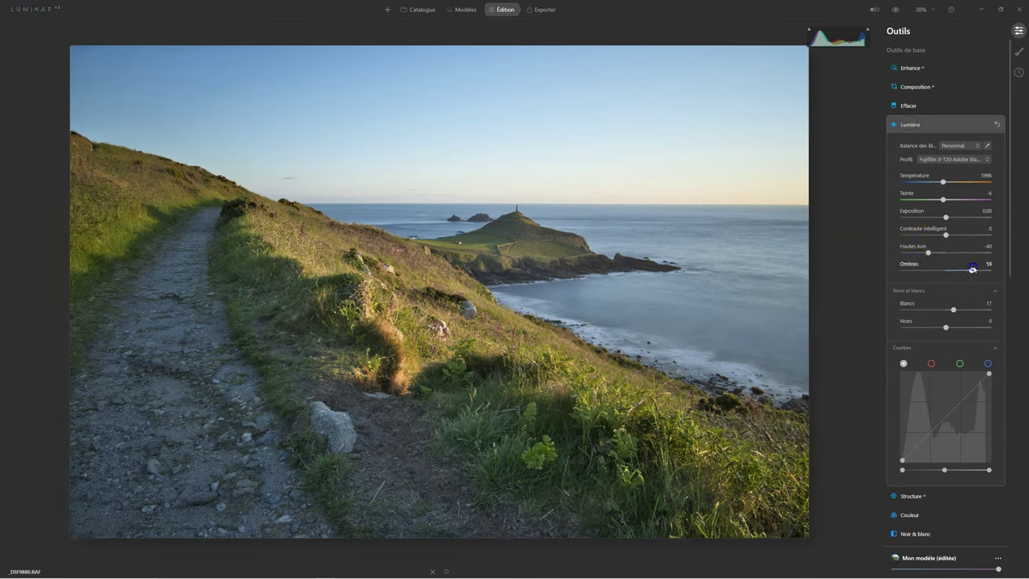
left_click_drag(973, 269, 976, 269)
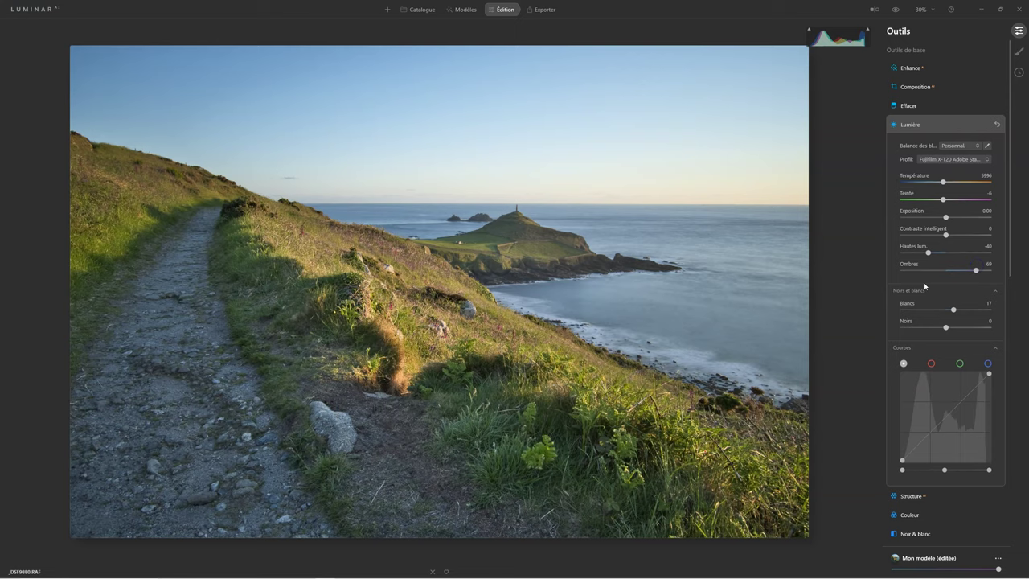
left_click(916, 123)
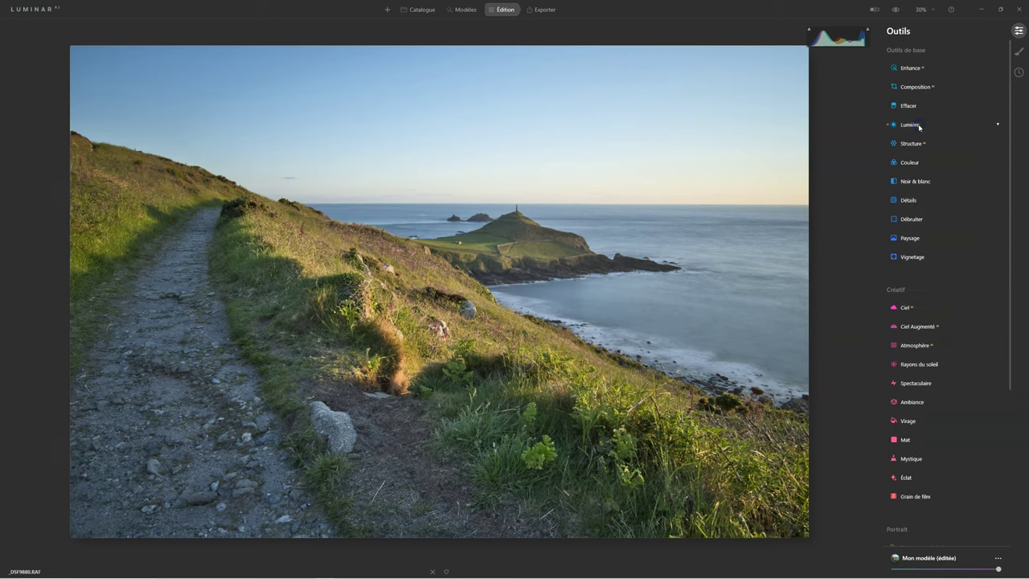
left_click(895, 10)
left_click(895, 11)
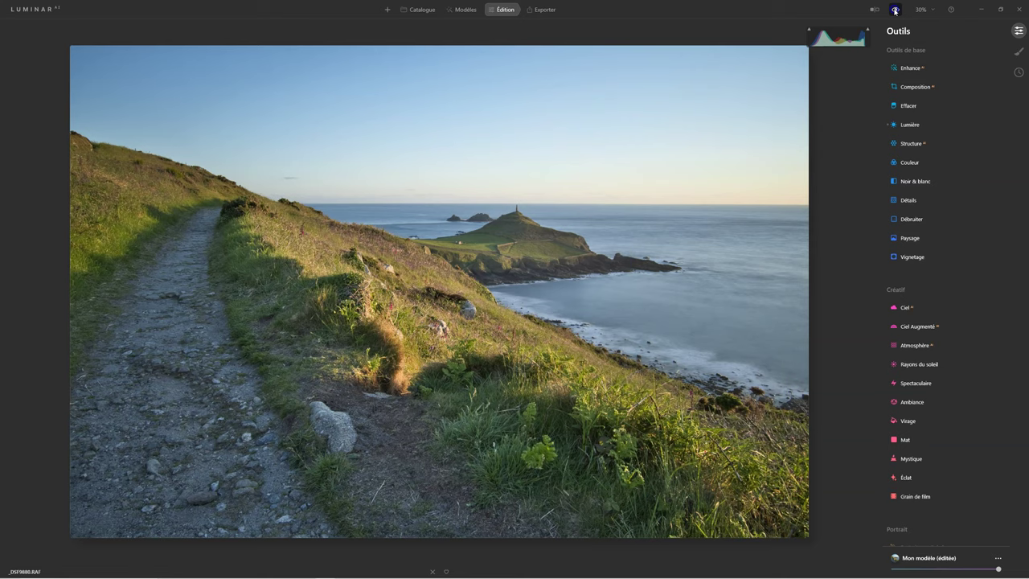
left_click(895, 11)
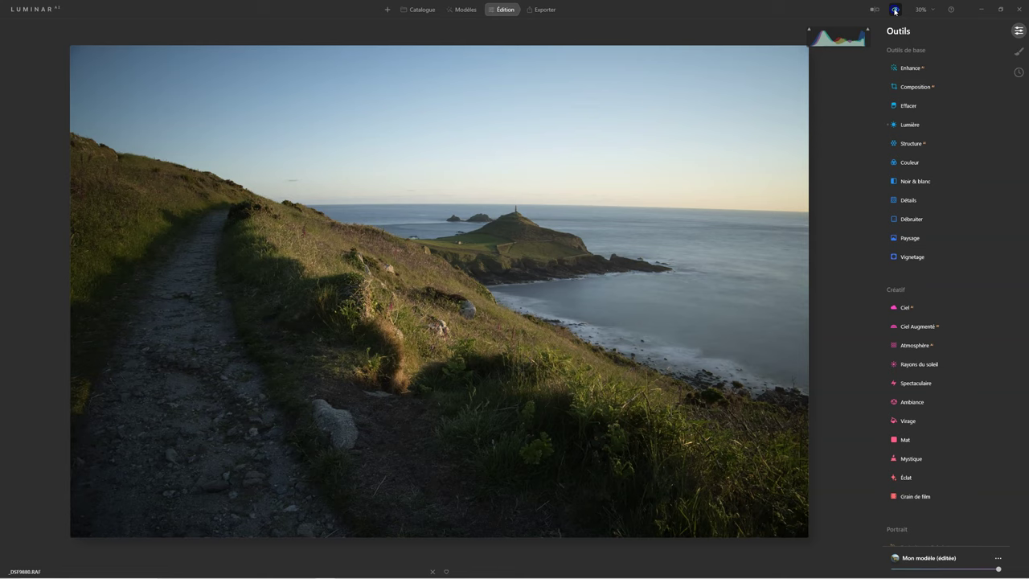
left_click(895, 10)
left_click(895, 11)
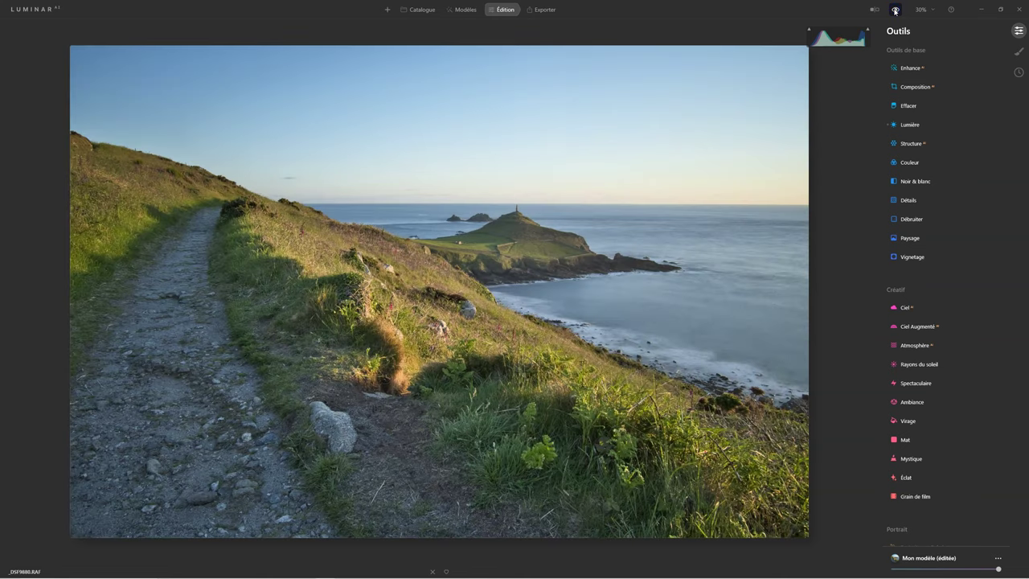
Lower highlights to -41 and whites to 7, then compare with the original.
left_click(888, 122)
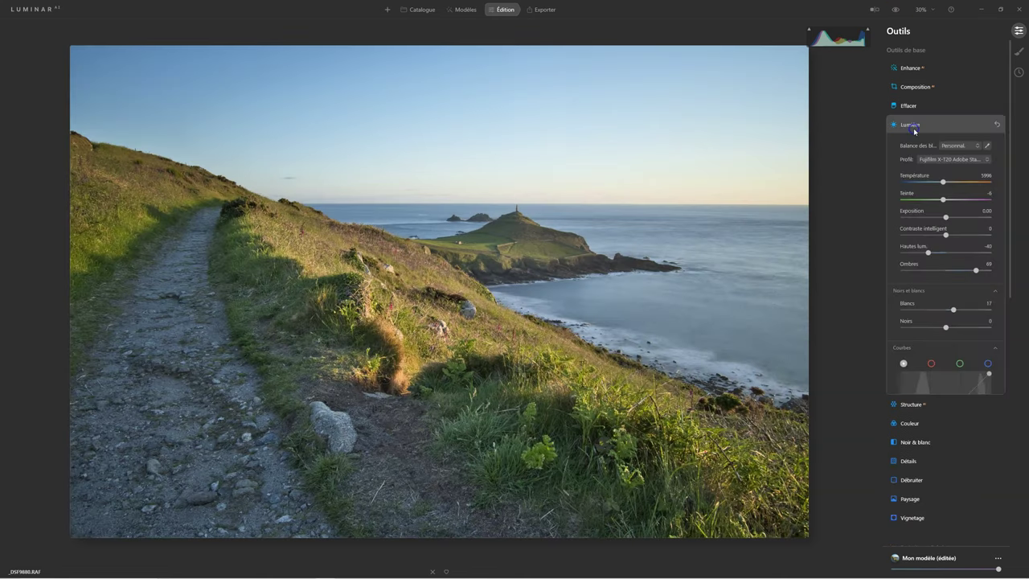
left_click_drag(928, 252, 926, 253)
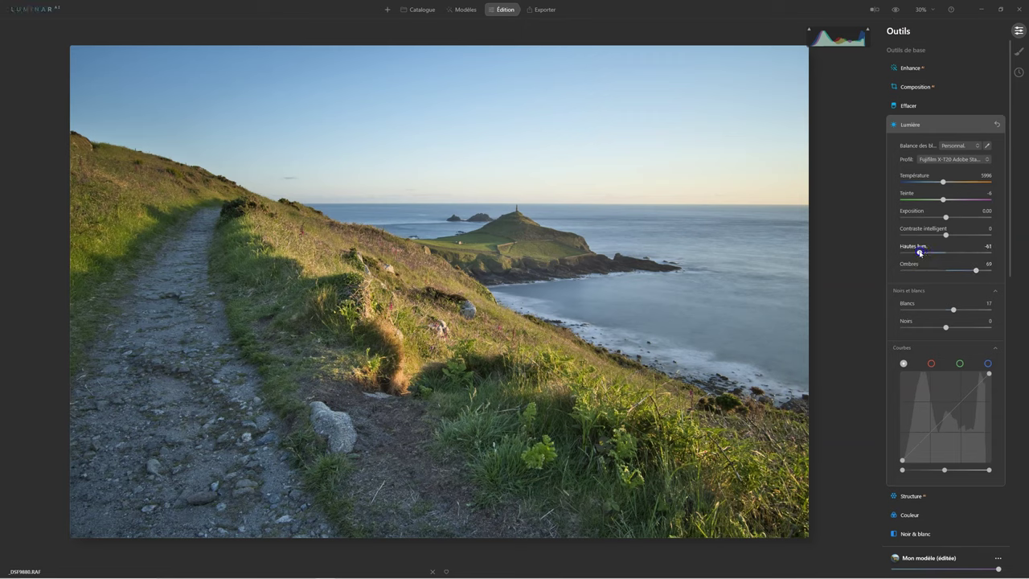
left_click(955, 310)
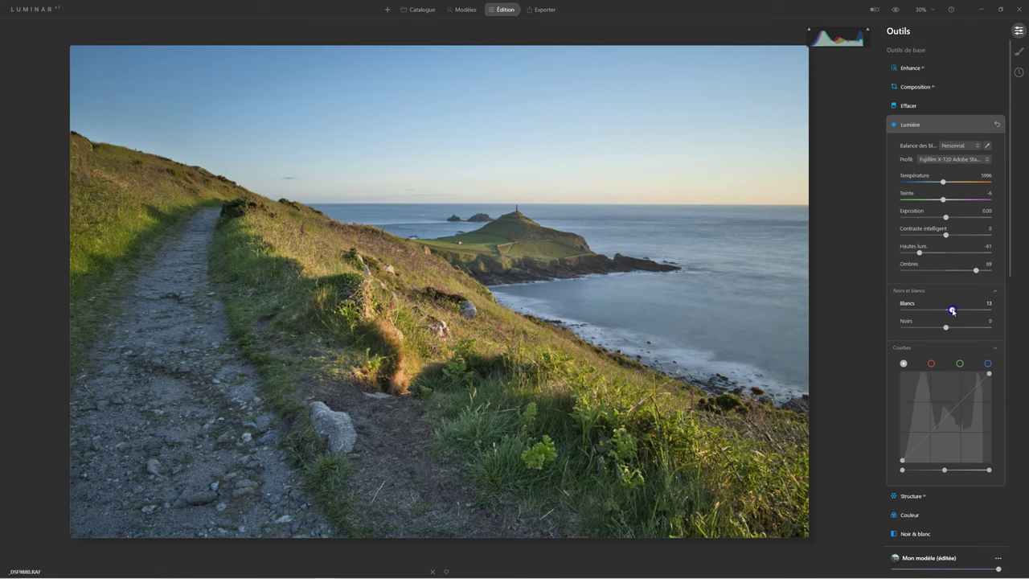
left_click_drag(951, 312, 950, 311)
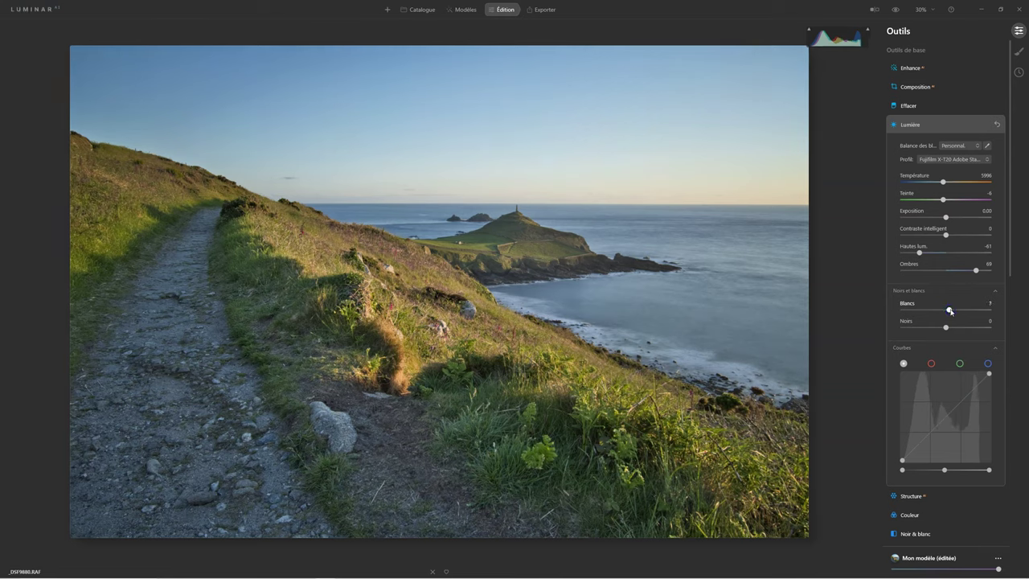
left_click(947, 325)
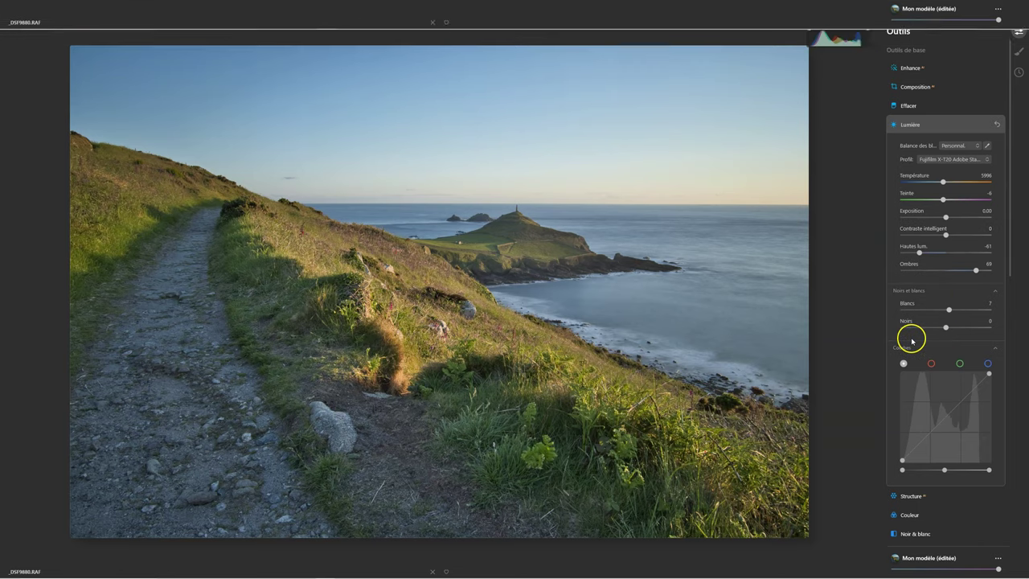
left_click(893, 8)
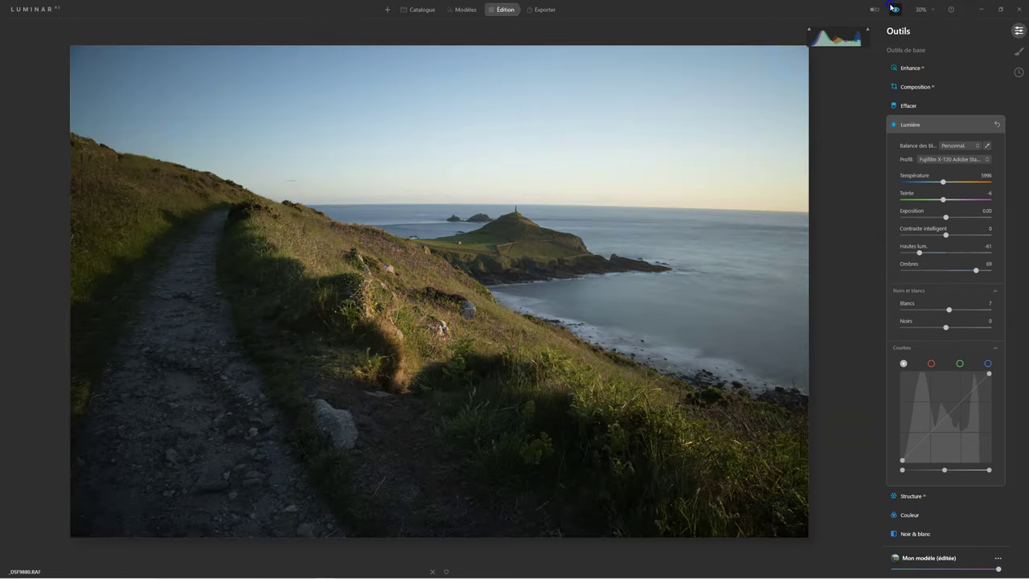
left_click(887, 6)
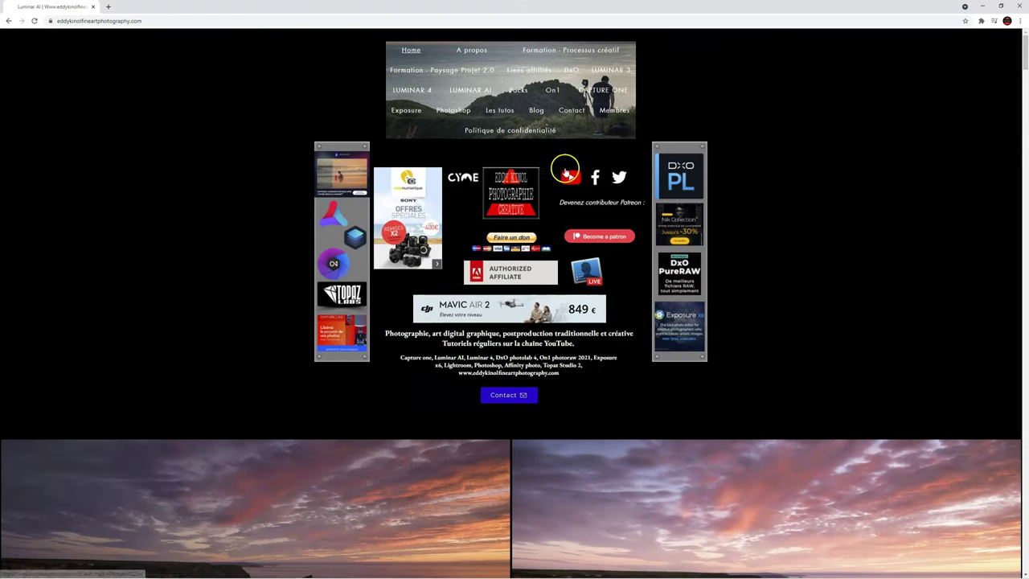
Browse the Formation - Processus créatif course page.
left_click(581, 44)
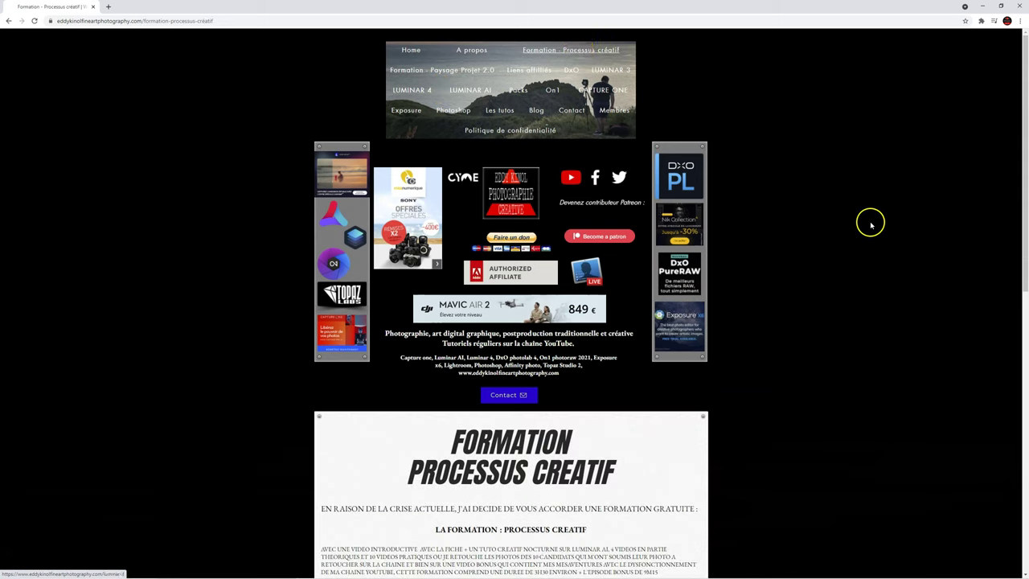
scroll(581, 211, "down", 5)
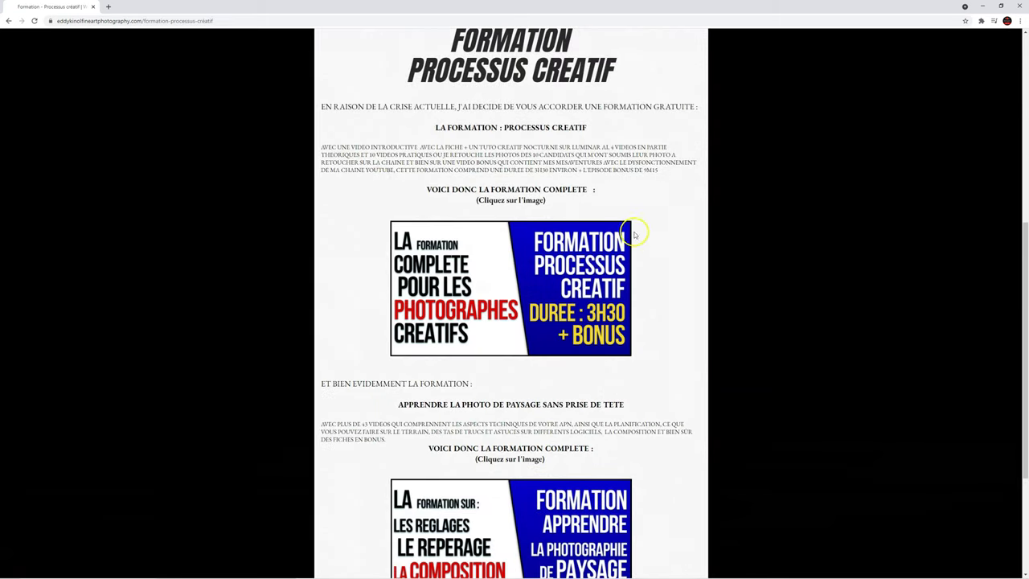
left_click(589, 268)
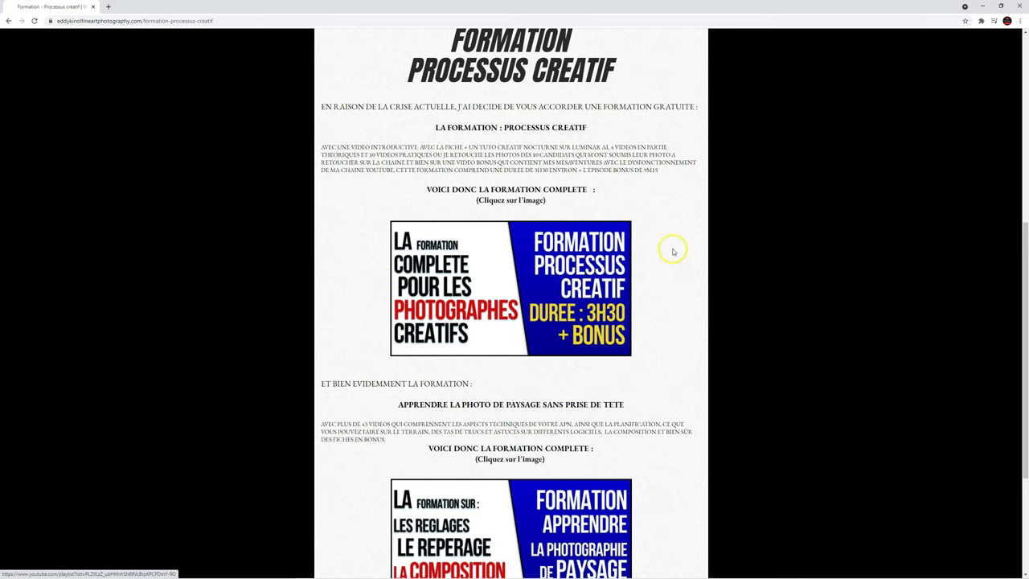
scroll(663, 225, "down", 3)
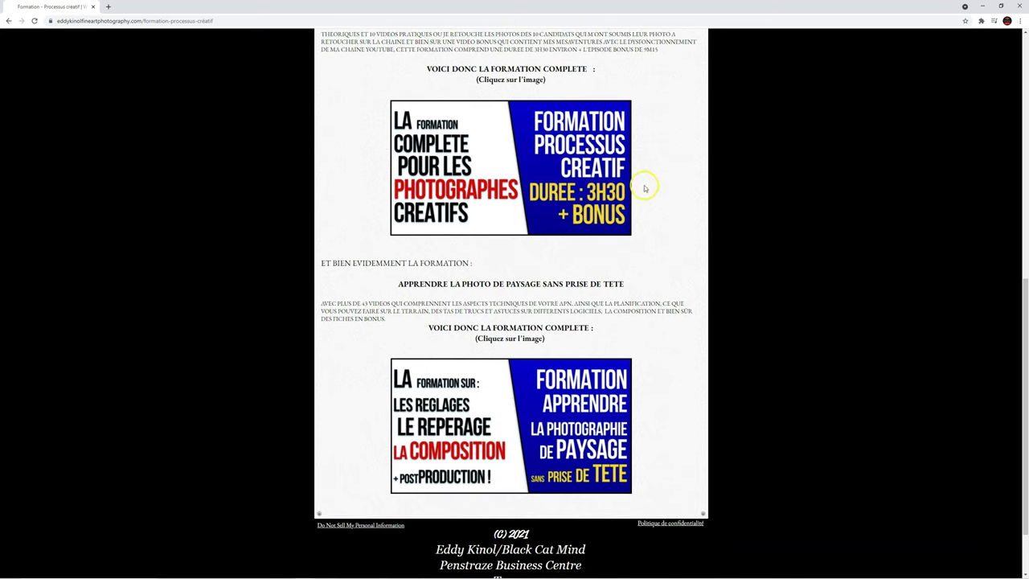
scroll(627, 241, "down", 2)
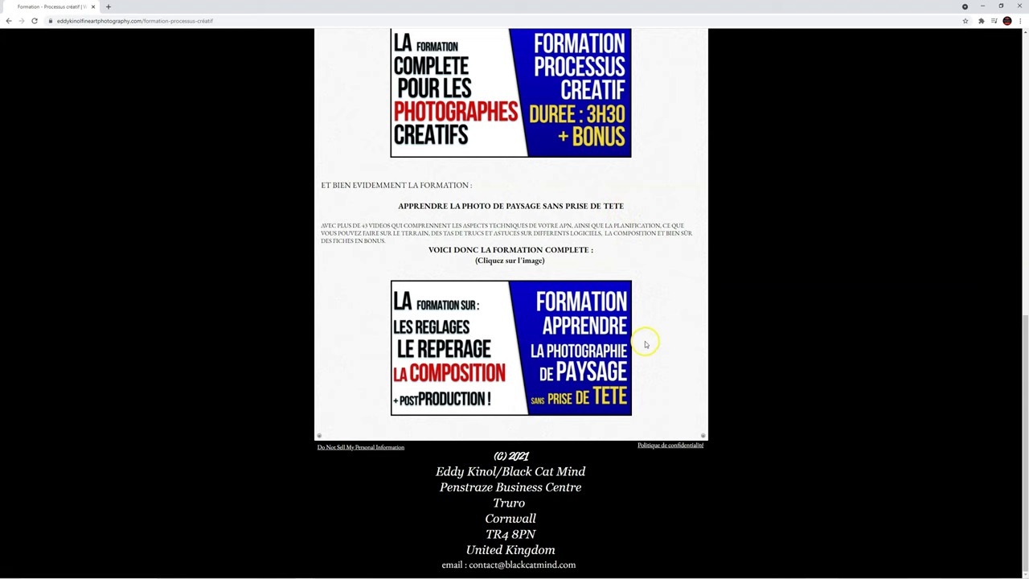
scroll(642, 349, "up", 8)
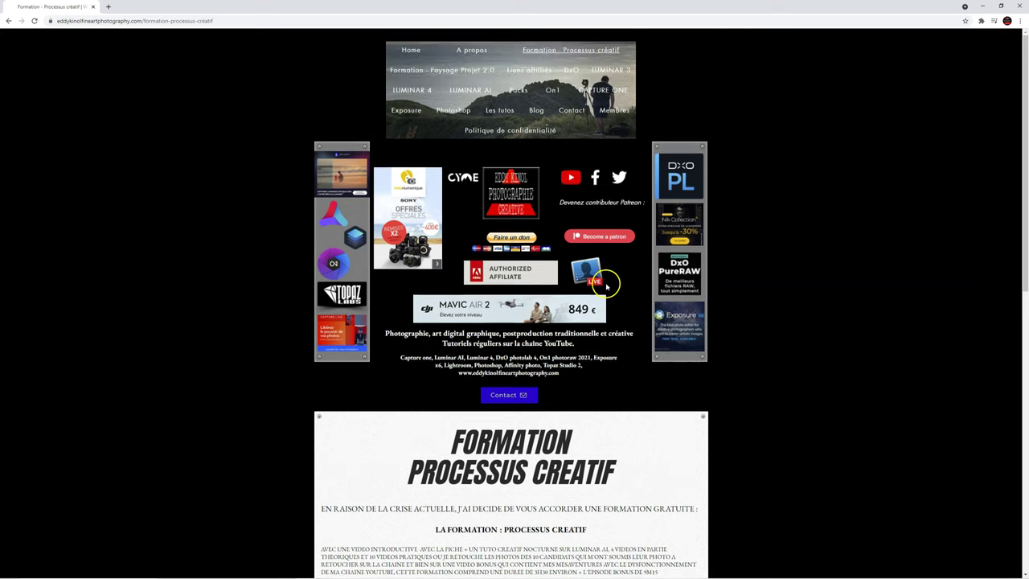
Scroll through the Formation - Paysage Projet 2.0 tutorial video list.
left_click(415, 70)
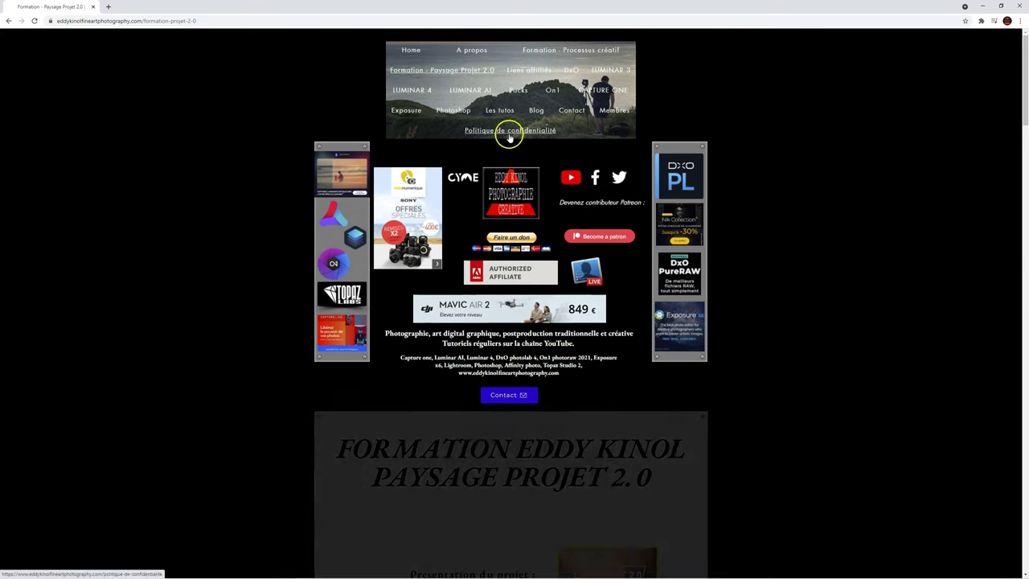
scroll(707, 406, "down", 2)
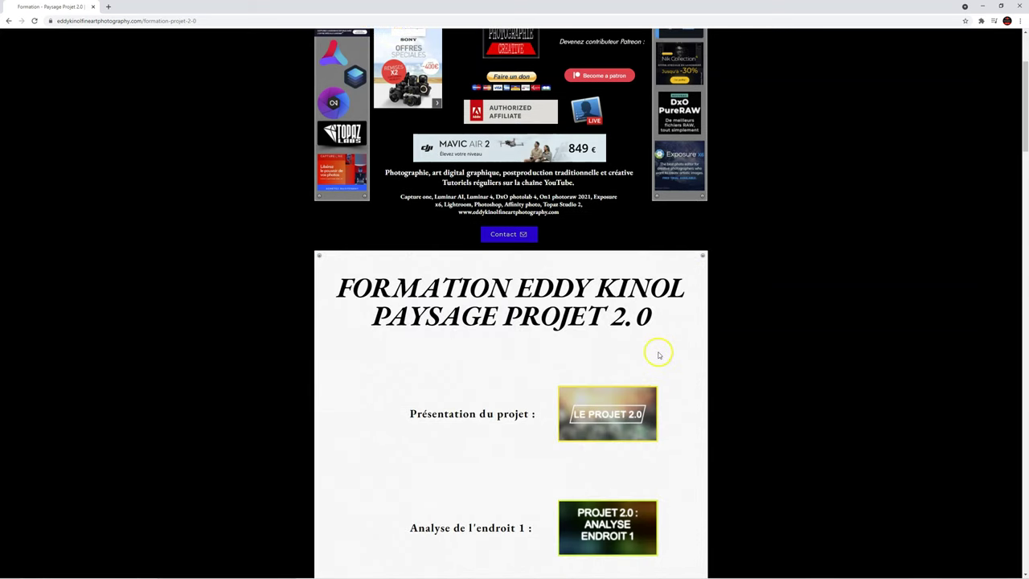
scroll(643, 345, "down", 2)
scroll(630, 342, "down", 3)
scroll(631, 342, "down", 3)
scroll(630, 340, "down", 4)
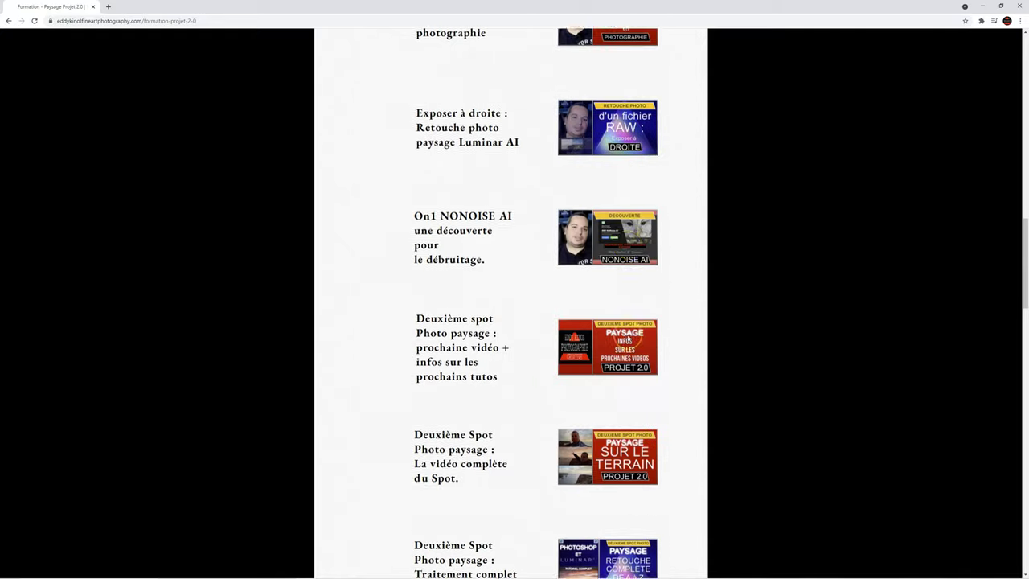
scroll(629, 339, "down", 3)
scroll(629, 338, "down", 4)
scroll(629, 339, "down", 4)
scroll(629, 339, "down", 3)
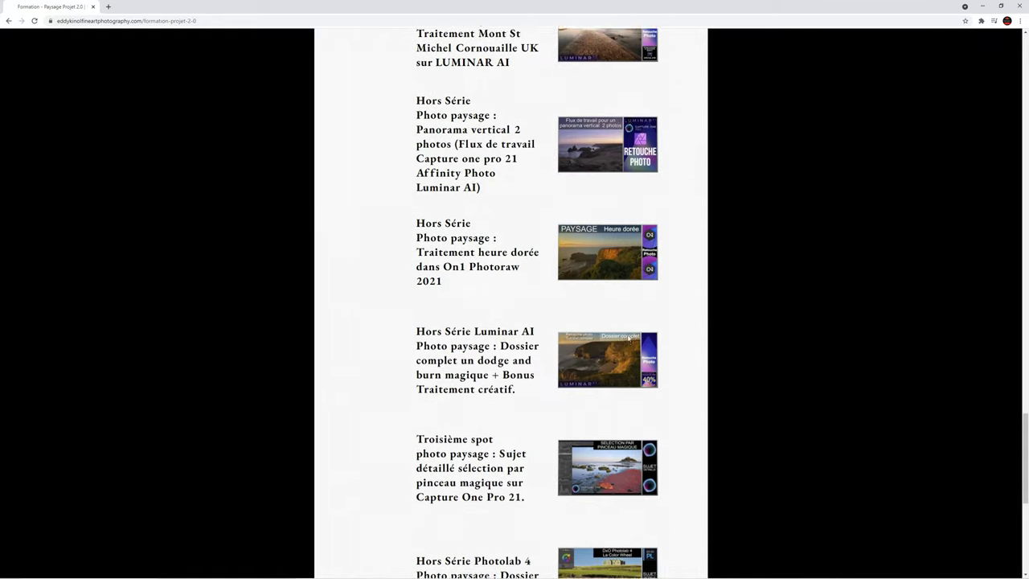
scroll(629, 338, "down", 5)
scroll(629, 339, "up", 10)
scroll(628, 339, "up", 3)
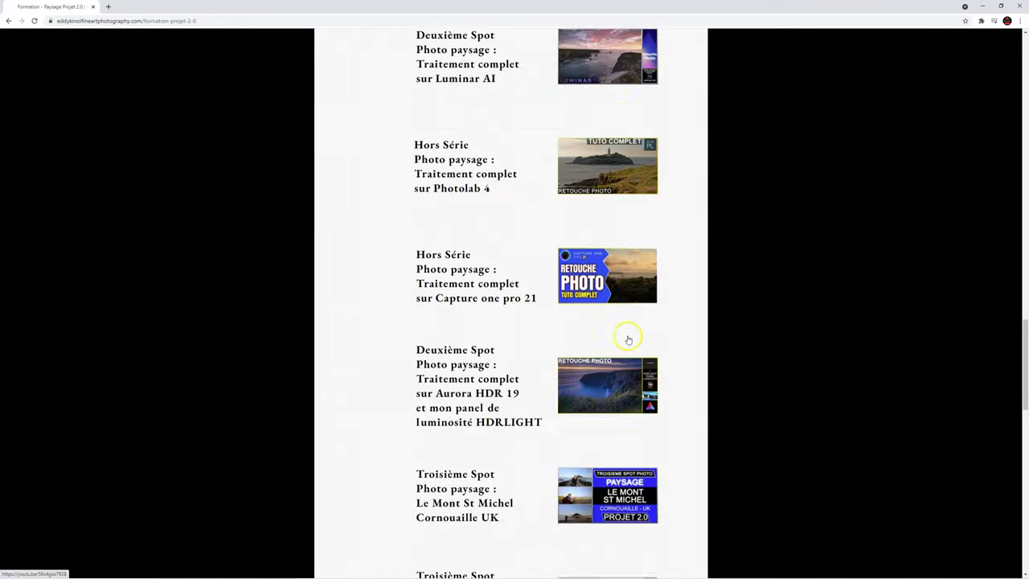
scroll(628, 338, "up", 2)
Go back to the free packs page and scroll down to the MEGAPACK and SUNSET LIGHT LUTS entries.
key("alt+Left")
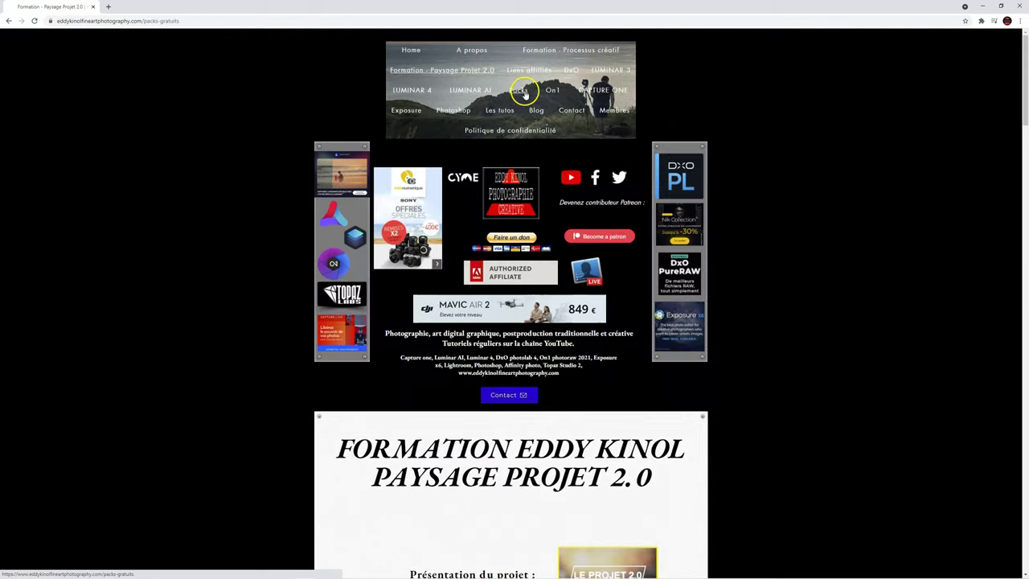
scroll(760, 254, "down", 5)
scroll(761, 258, "down", 5)
scroll(760, 258, "down", 6)
scroll(761, 258, "down", 3)
scroll(760, 258, "down", 4)
scroll(761, 258, "down", 4)
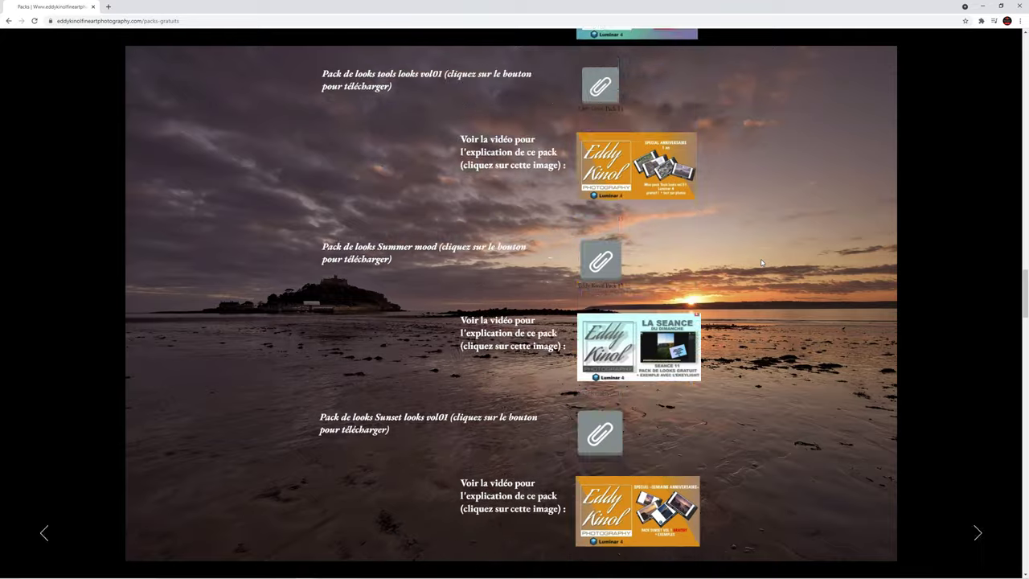
scroll(760, 258, "down", 4)
scroll(762, 262, "down", 4)
scroll(761, 262, "down", 4)
scroll(762, 262, "down", 1)
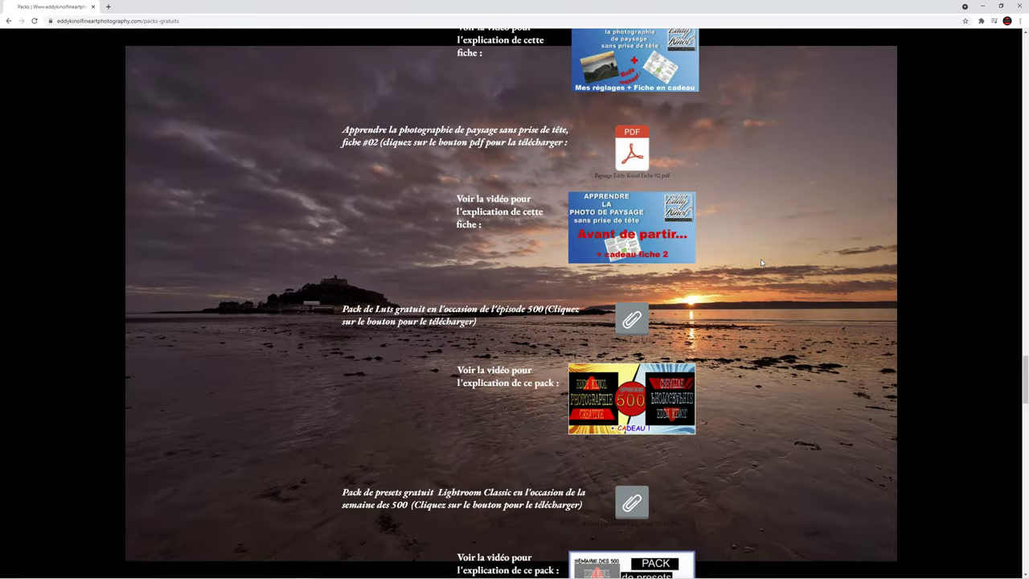
scroll(761, 262, "down", 3)
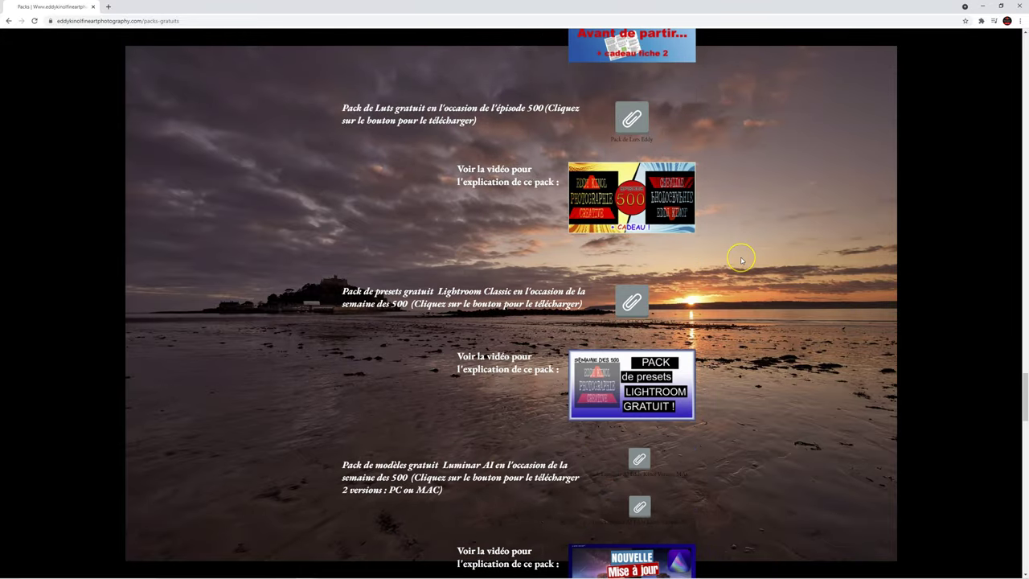
scroll(741, 260, "down", 2)
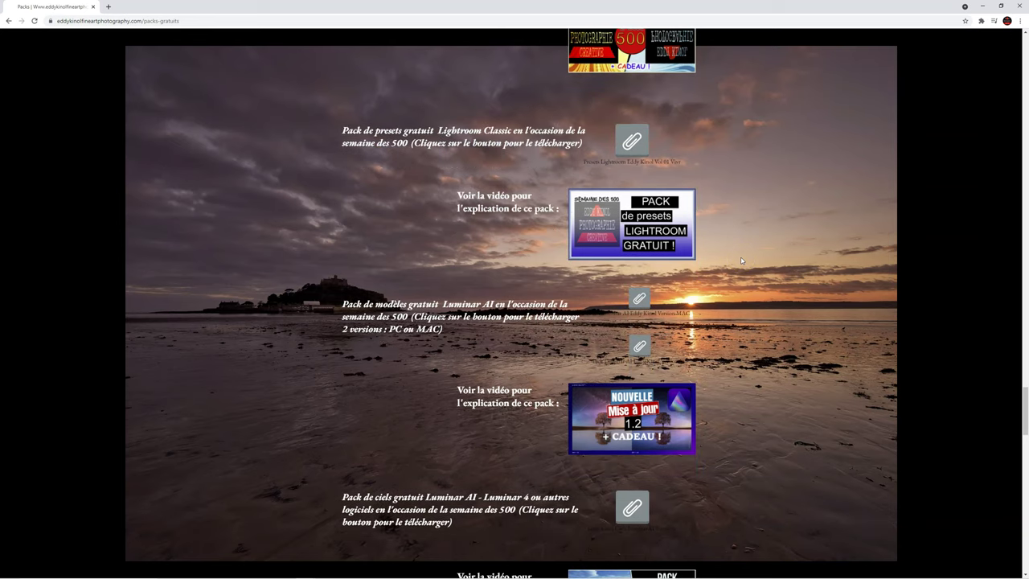
scroll(741, 260, "down", 2)
scroll(742, 260, "down", 2)
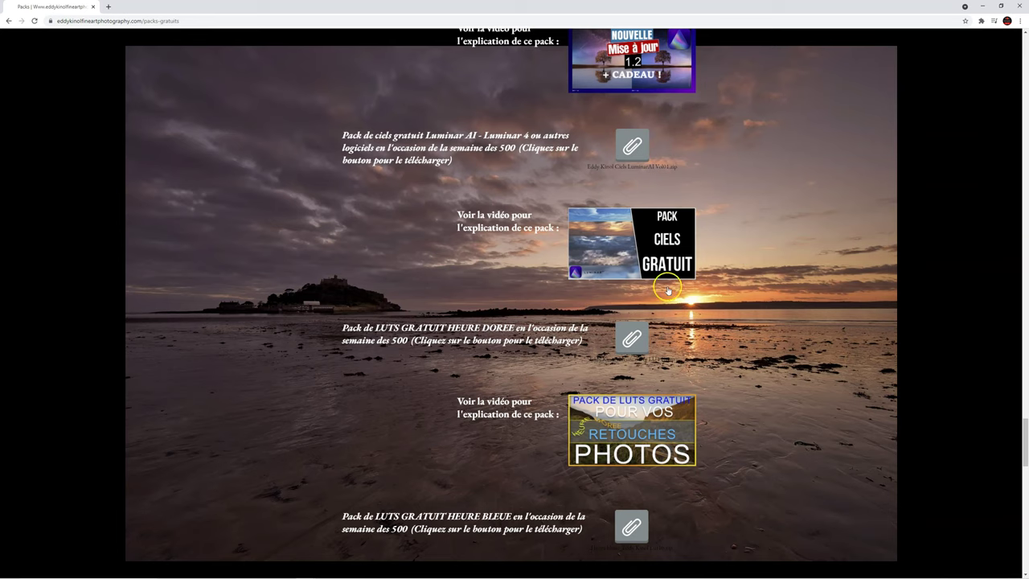
scroll(726, 305, "down", 2)
scroll(753, 333, "down", 2)
scroll(753, 345, "down", 2)
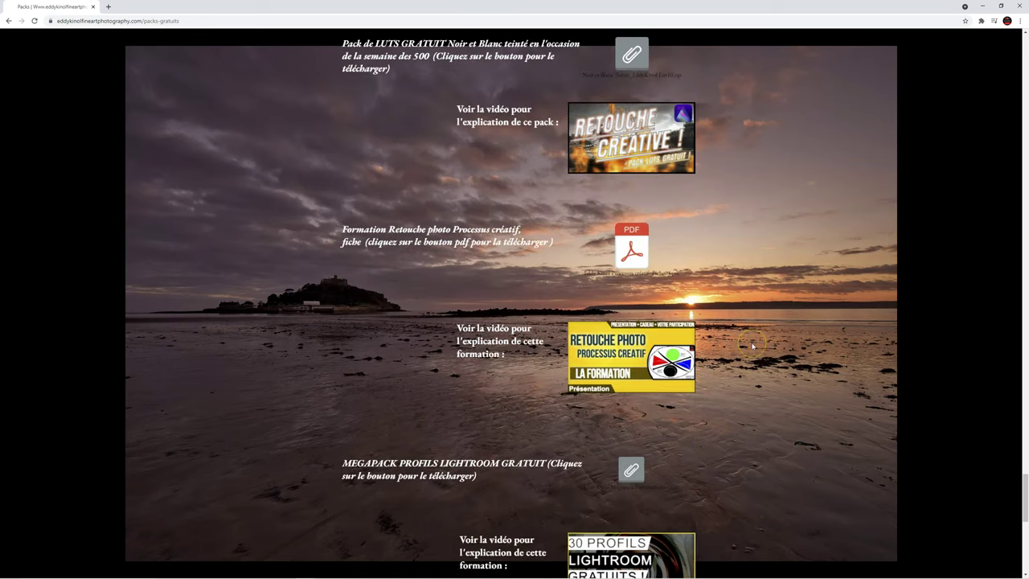
scroll(749, 340, "down", 2)
scroll(715, 217, "down", 2)
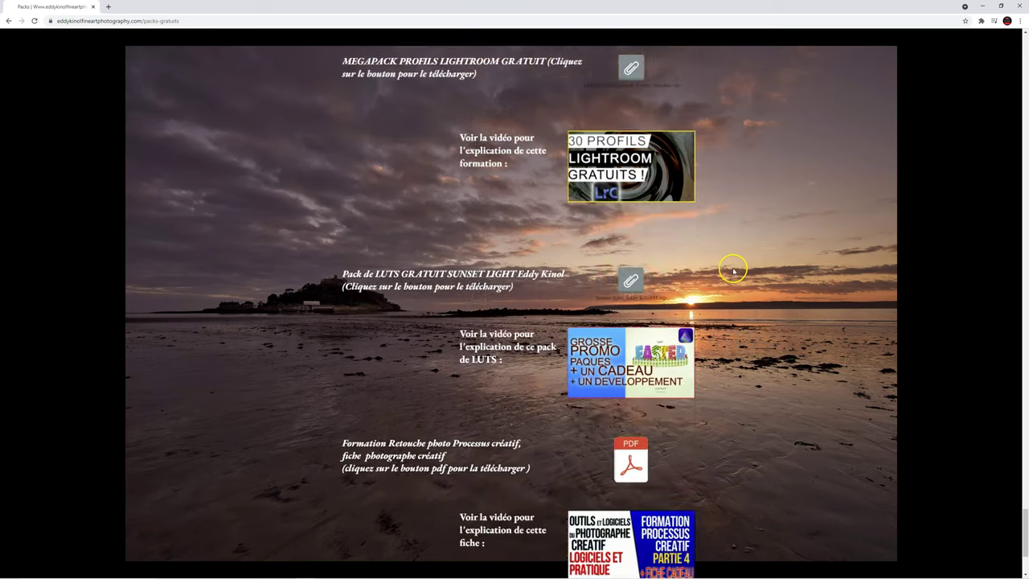
scroll(732, 268, "down", 2)
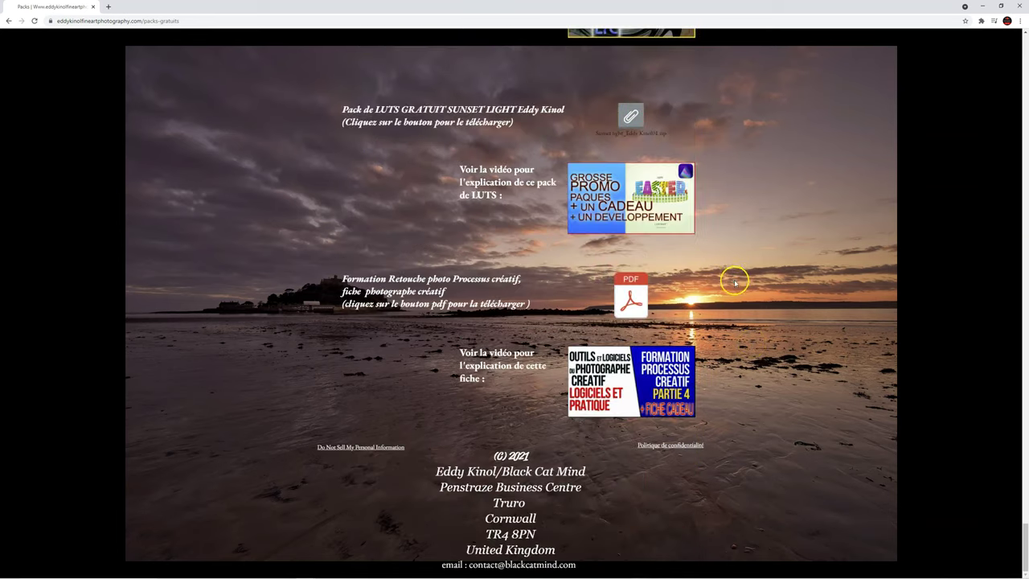
Close Chrome and return to the clifftop photo in Luminar AI.
left_click(1018, 4)
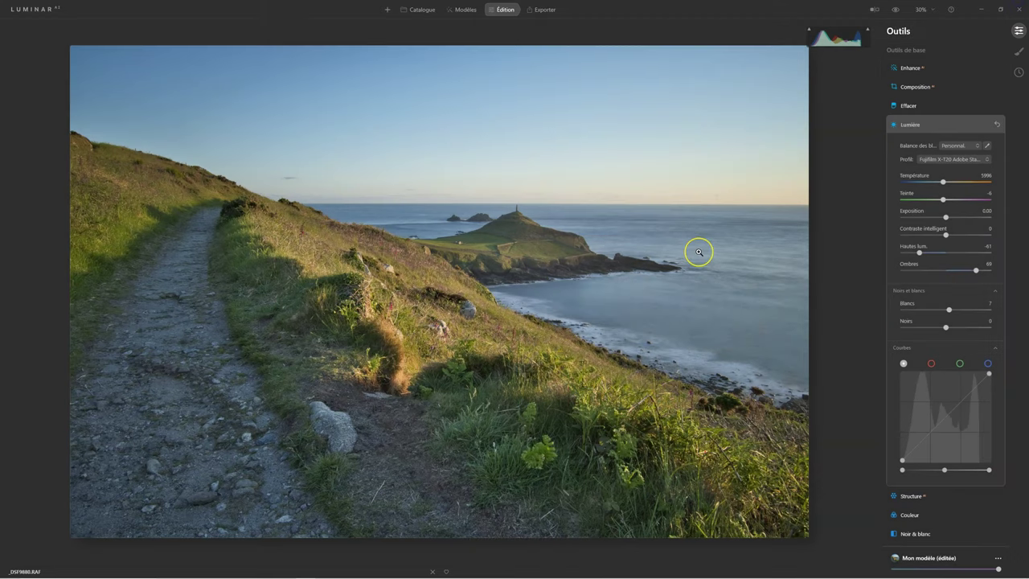
scroll(908, 210, "down", 1)
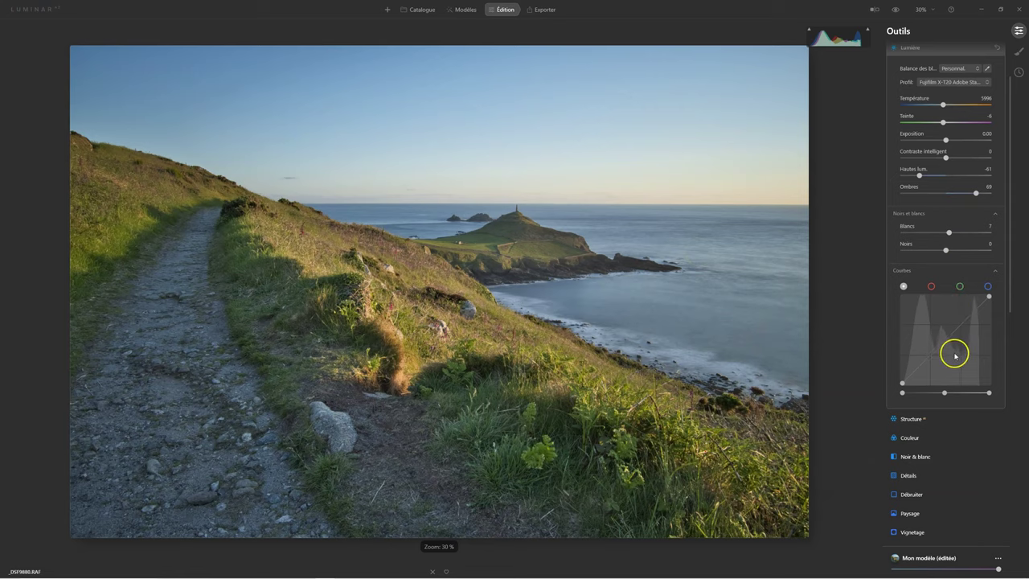
scroll(953, 353, "down", 3)
scroll(954, 354, "up", 4)
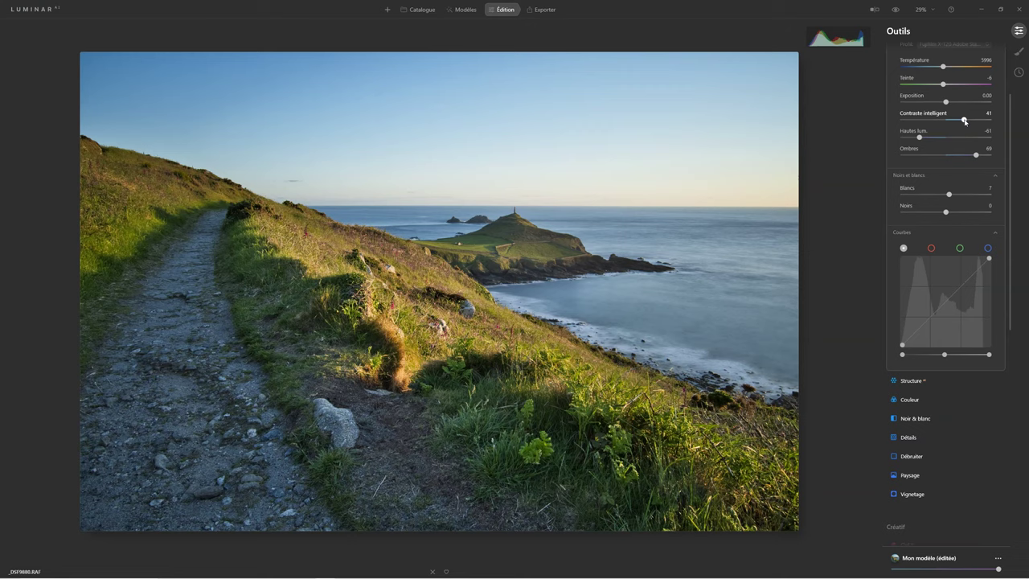
Toggle the eye icon repeatedly to compare the edited photo with the original.
left_click(896, 9)
left_click(896, 9)
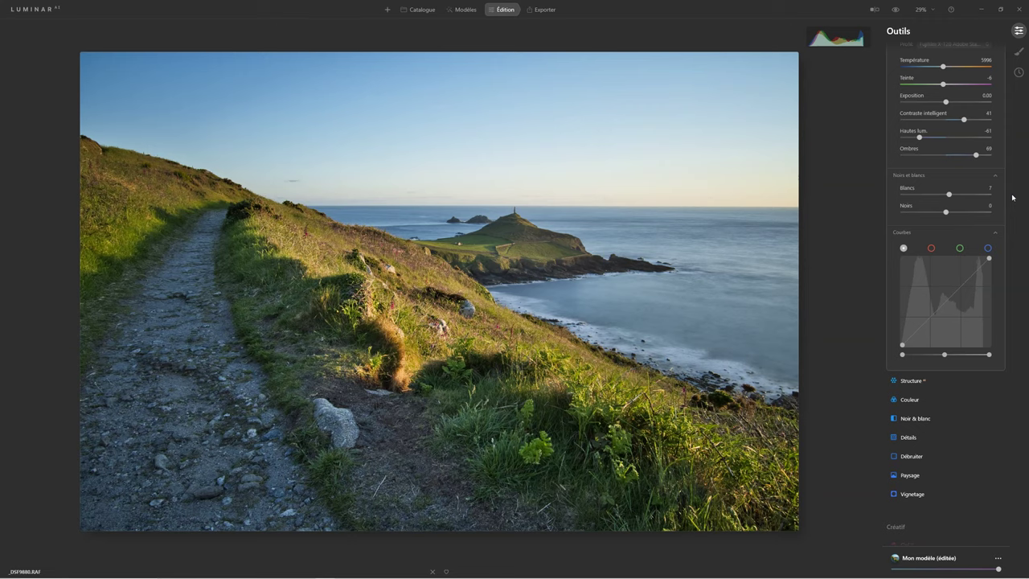
left_click(896, 10)
left_click(897, 10)
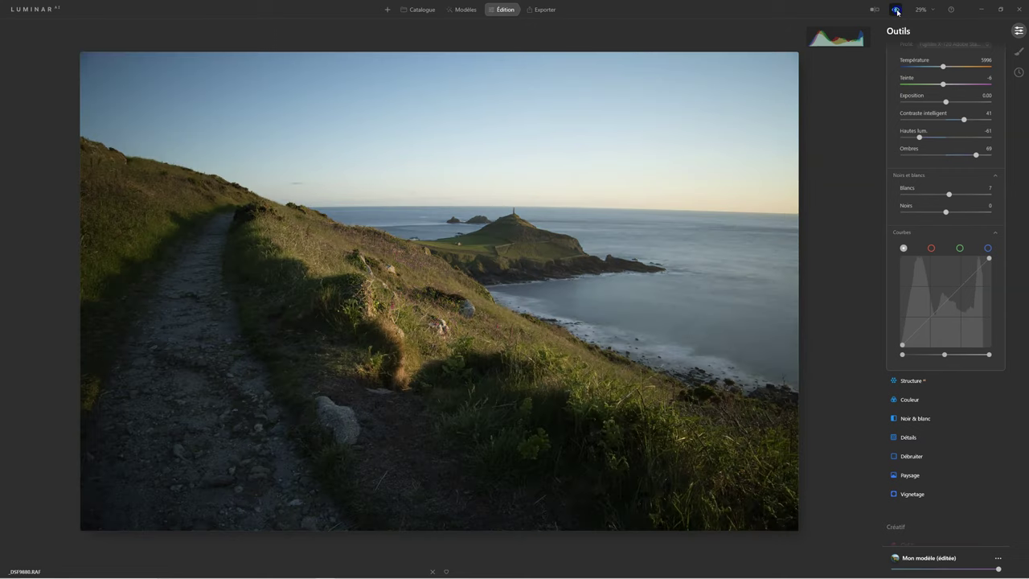
left_click(896, 11)
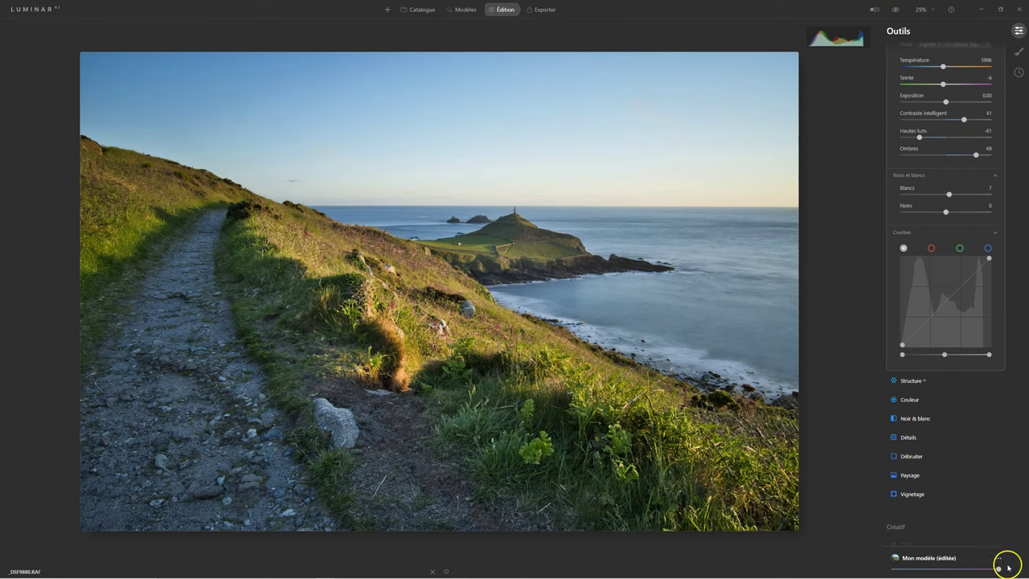
Set the Mon modèle template amount to maximum and collapse the Lumière tool.
left_click_drag(992, 570, 959, 568)
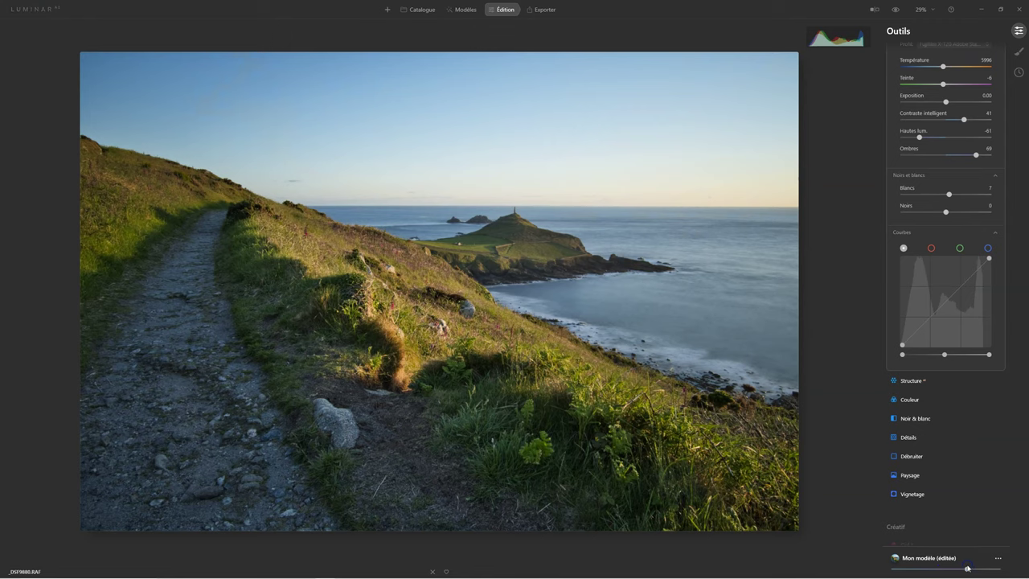
left_click_drag(967, 569, 998, 569)
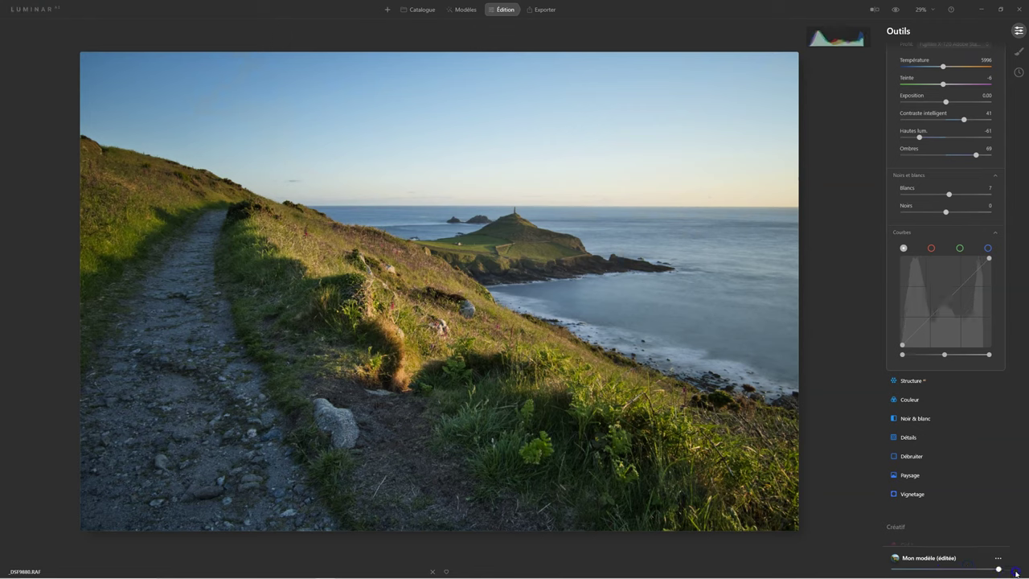
left_click(768, 386)
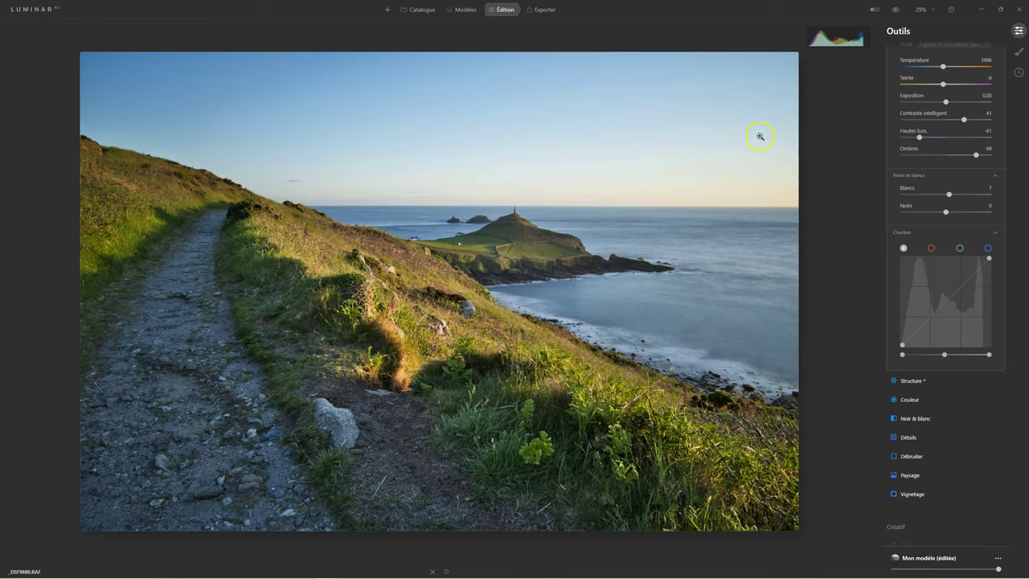
left_click_drag(1011, 137, 1010, 80)
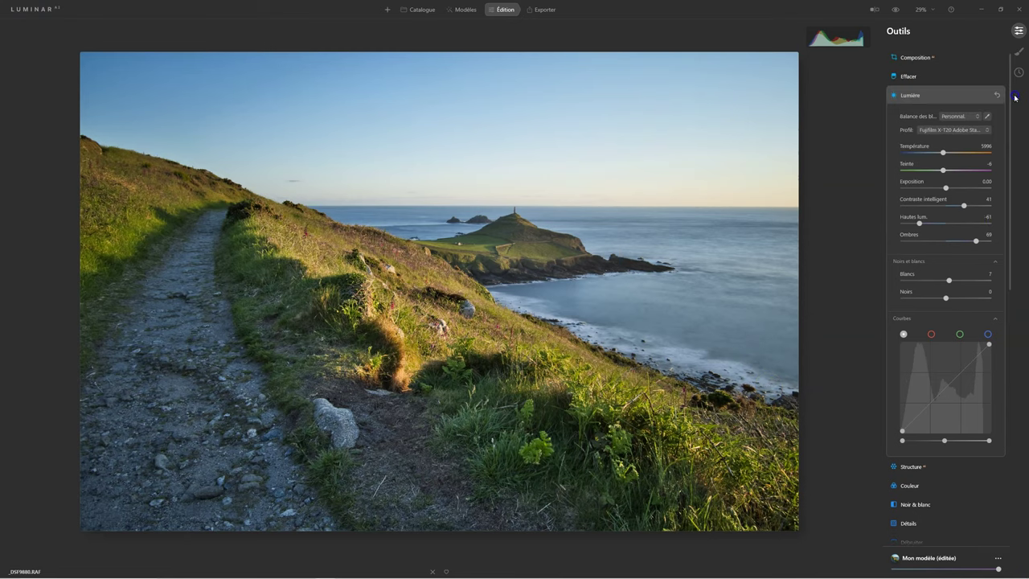
left_click(920, 98)
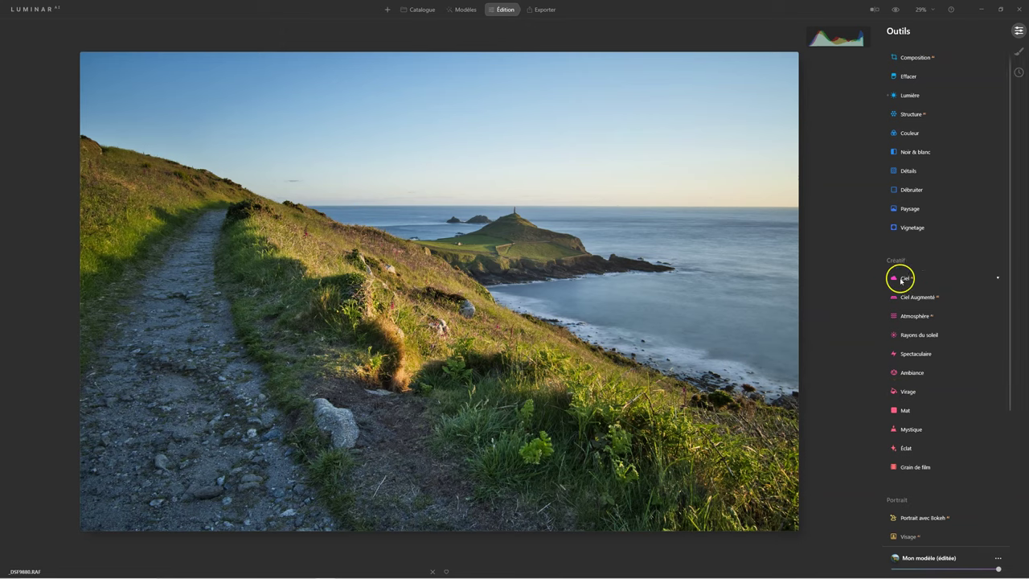
Set Paysage Heure dorée to 52 and Réduire la brume to 17, toggling the tool to compare.
left_click(912, 209)
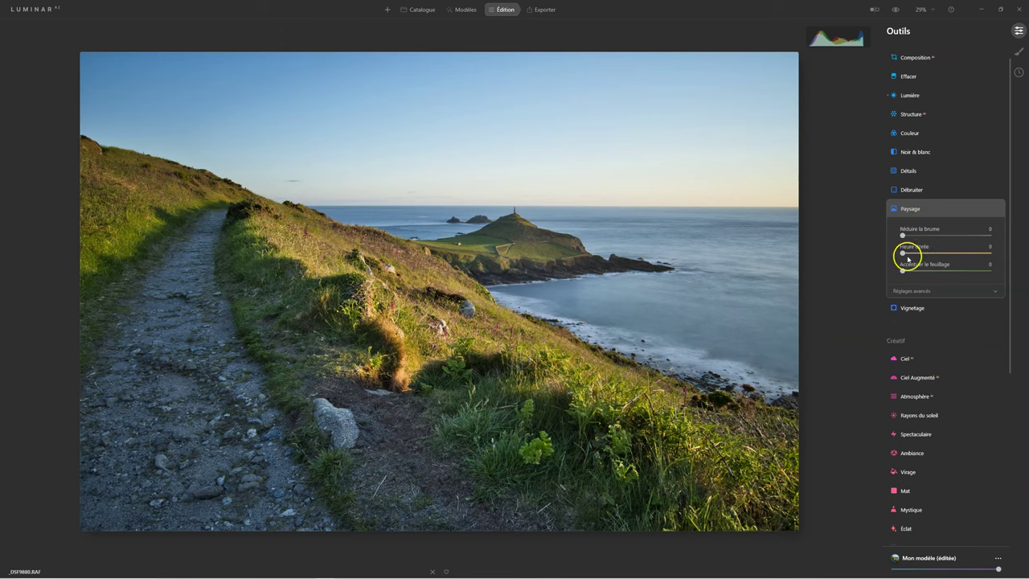
left_click_drag(902, 252, 911, 253)
left_click(933, 253)
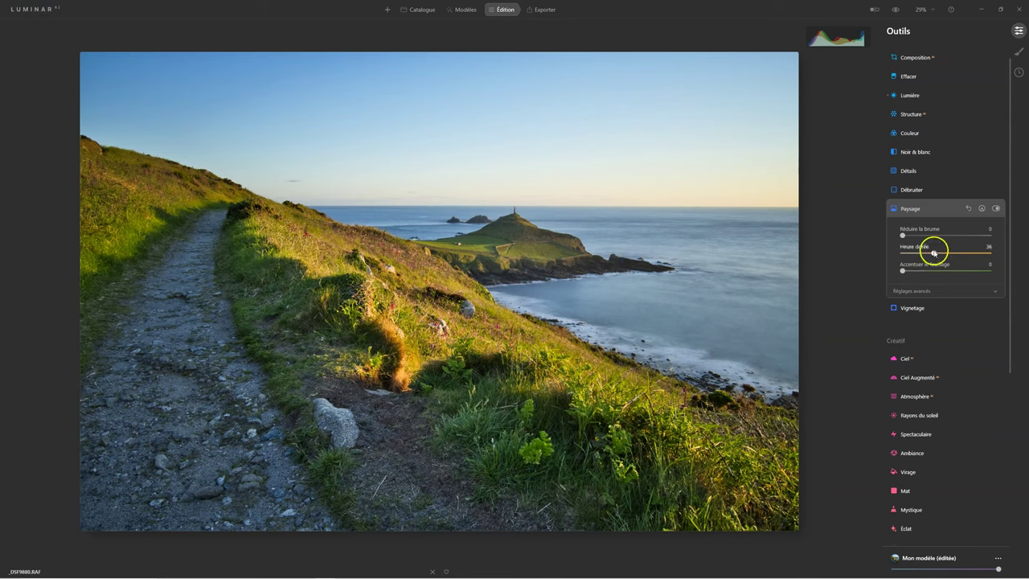
left_click_drag(934, 253, 951, 252)
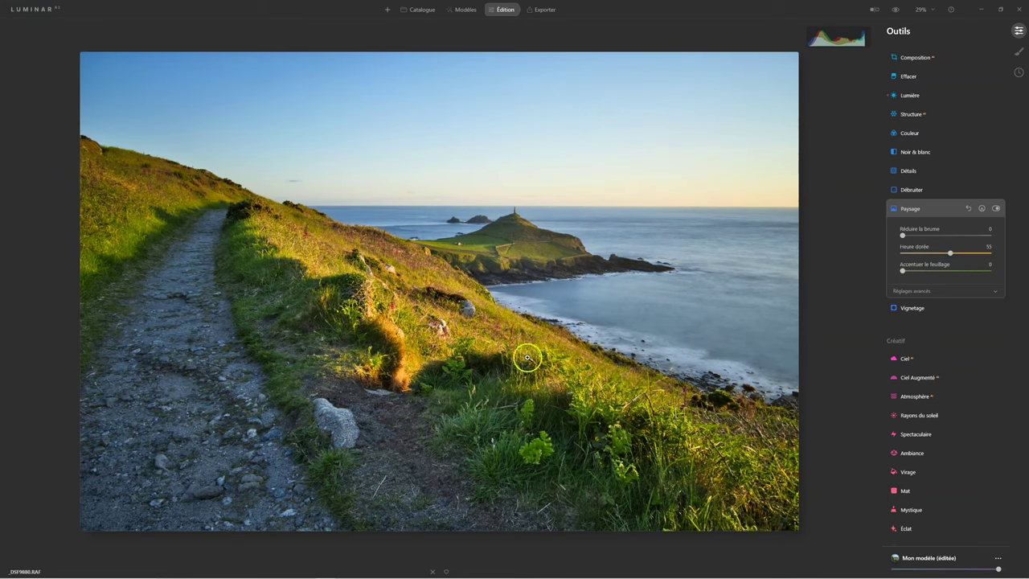
left_click_drag(950, 254, 908, 235)
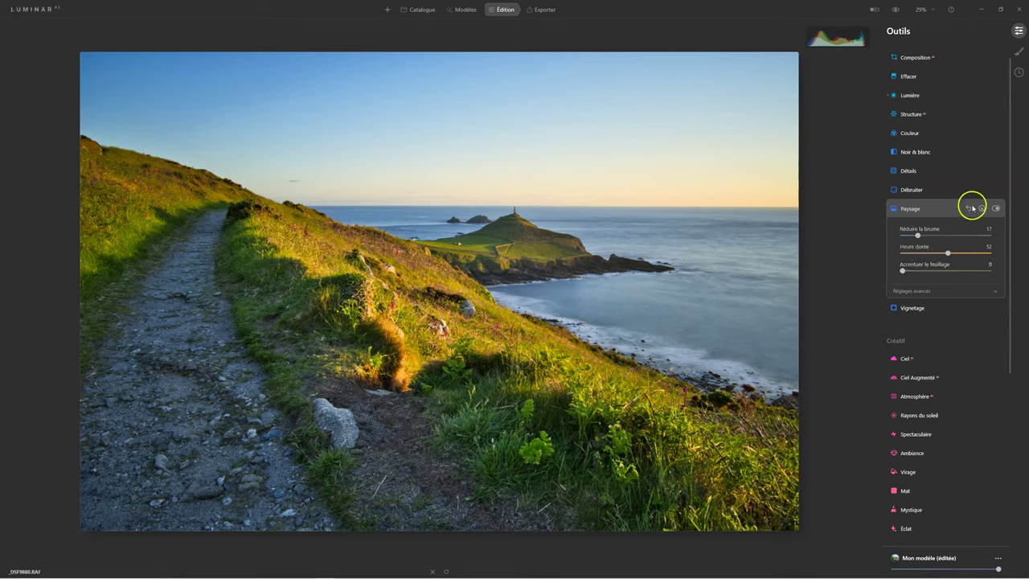
left_click(996, 209)
left_click(996, 210)
Set Couleur saturation to -33 and vibrance to 43, toggling the tool to compare.
left_click(930, 209)
left_click(909, 132)
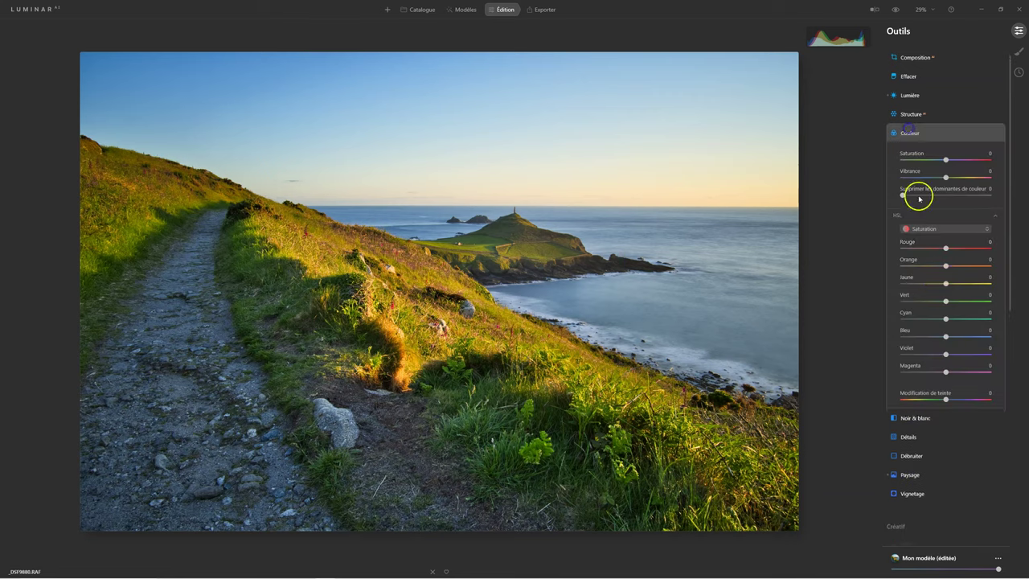
left_click(932, 160)
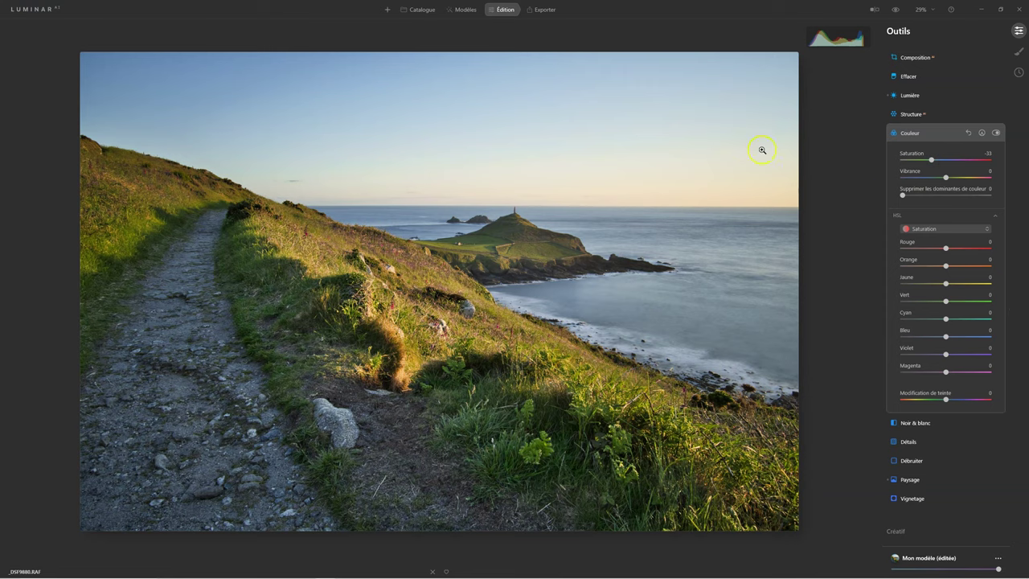
left_click_drag(946, 177, 949, 178)
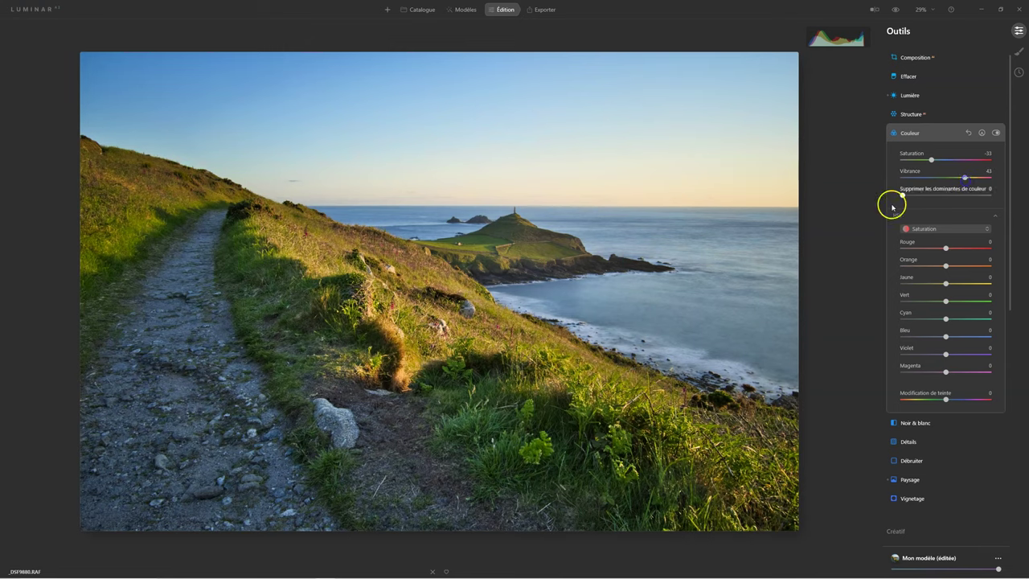
left_click(997, 132)
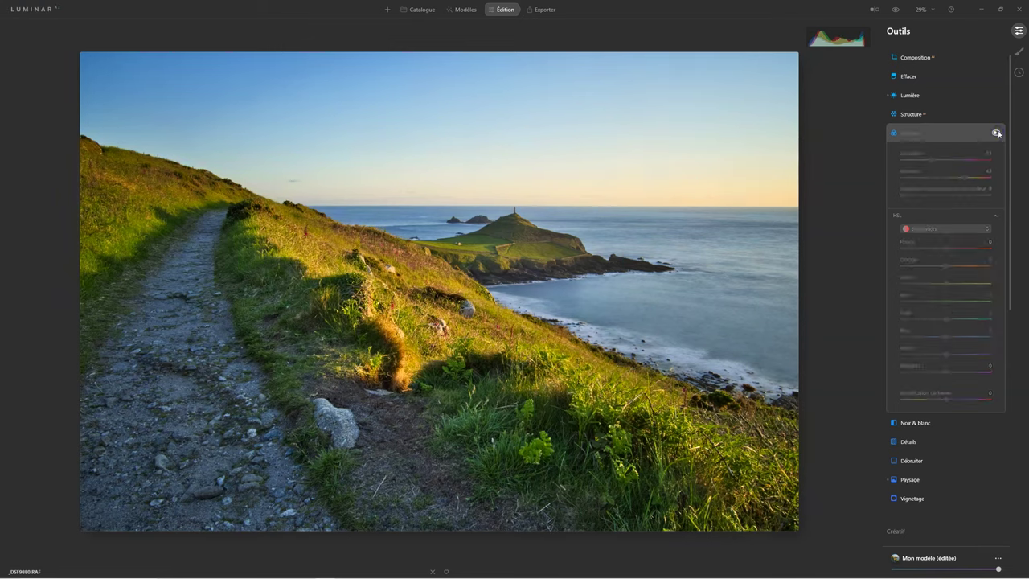
left_click(997, 133)
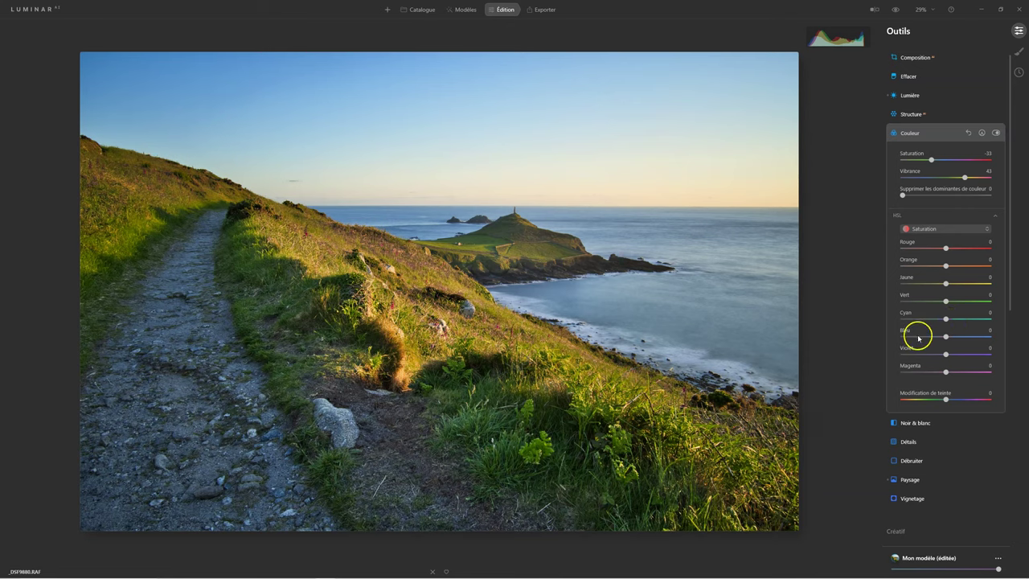
Cut the HSL blue saturation to -28 and collapse the Couleur tool.
left_click_drag(946, 338, 940, 338)
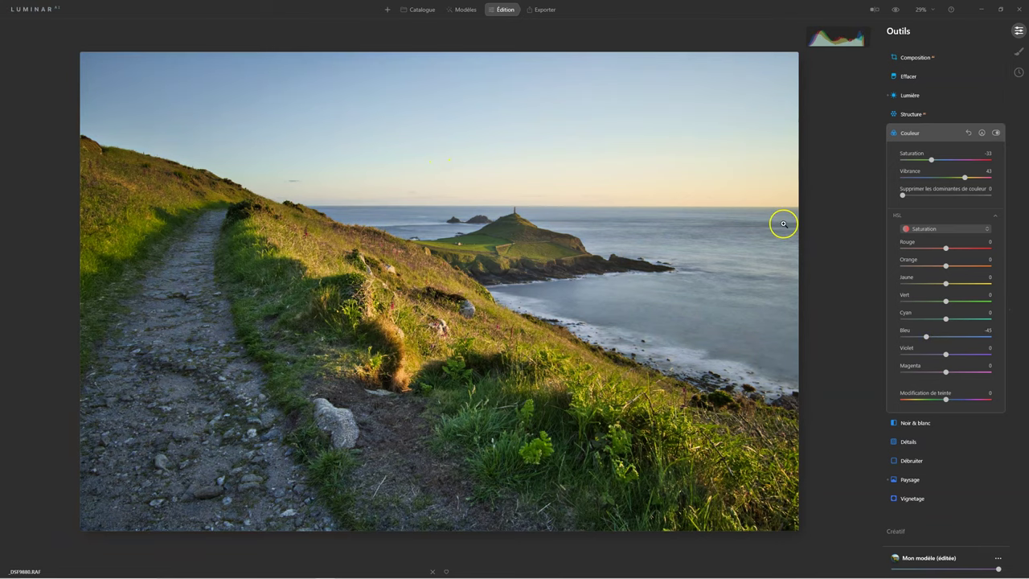
left_click_drag(926, 337, 932, 336)
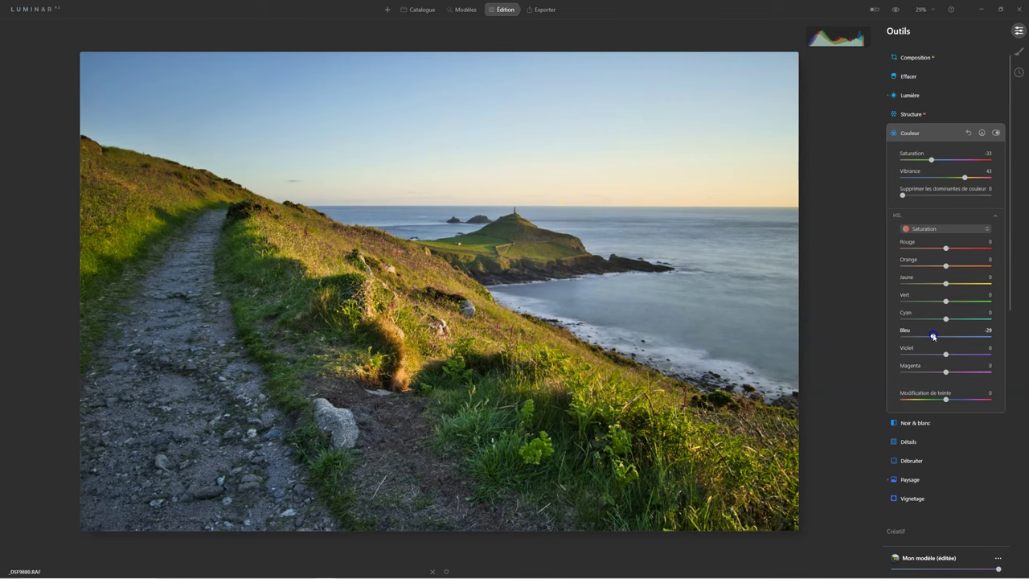
left_click(921, 134)
left_click(913, 137)
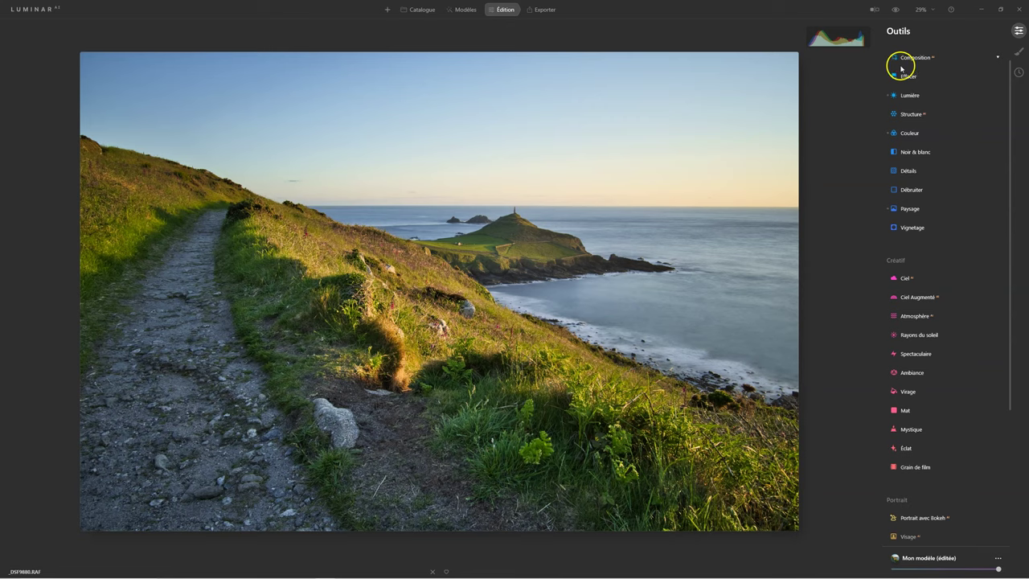
Raise Harmonie de couleurs Éclat to 22 and toggle the tool off and on to compare.
scroll(934, 381, "down", 2)
scroll(933, 382, "down", 2)
scroll(929, 382, "down", 1)
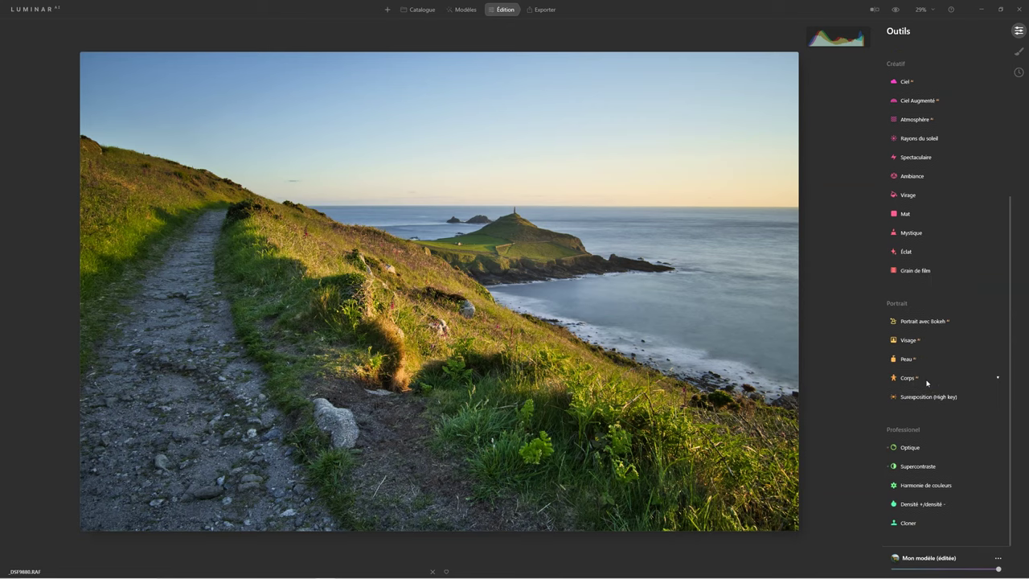
left_click(916, 484)
left_click(918, 458)
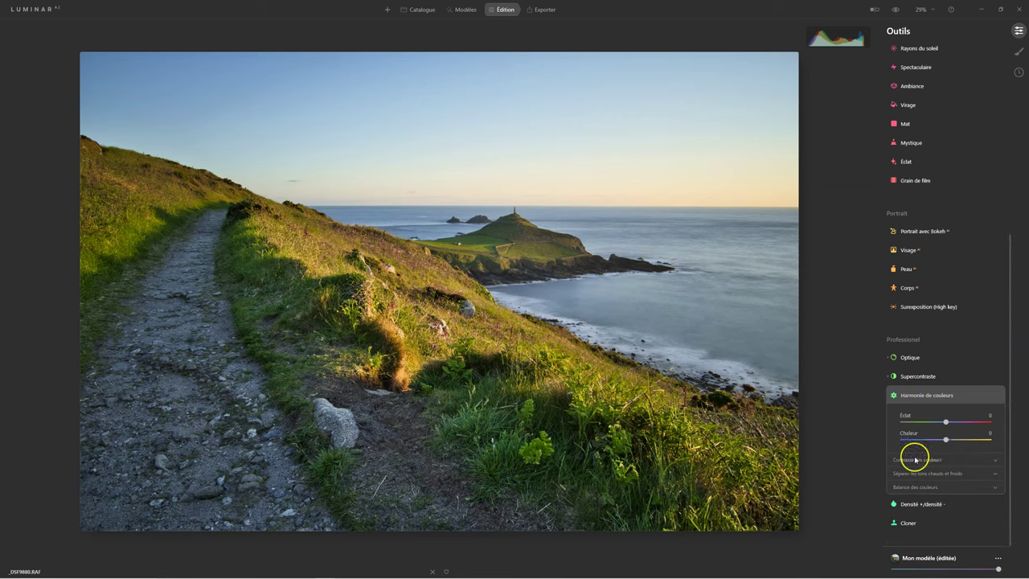
left_click(925, 469)
left_click(919, 471)
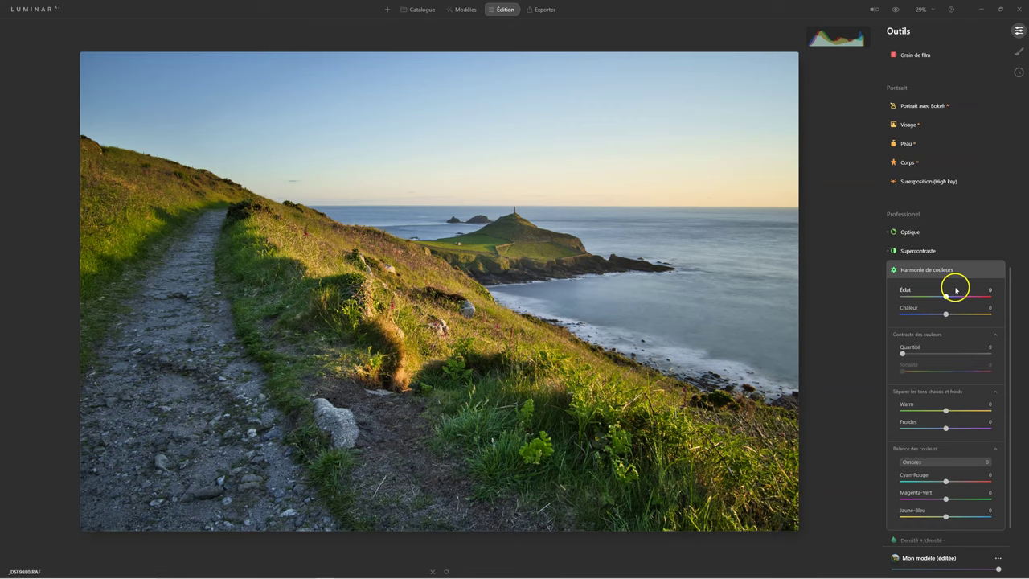
left_click_drag(947, 296, 957, 297)
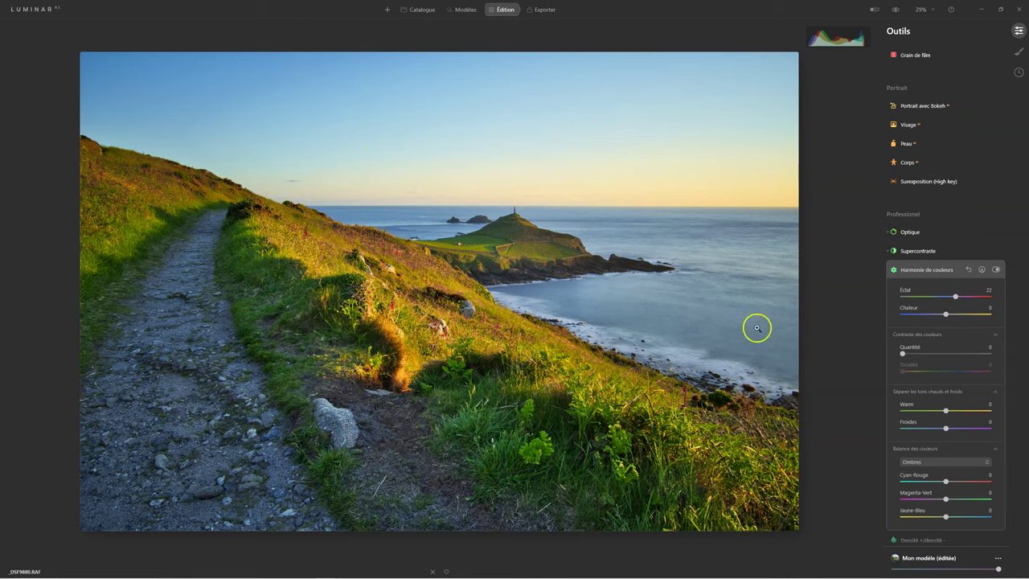
left_click(996, 269)
left_click(997, 270)
left_click(997, 270)
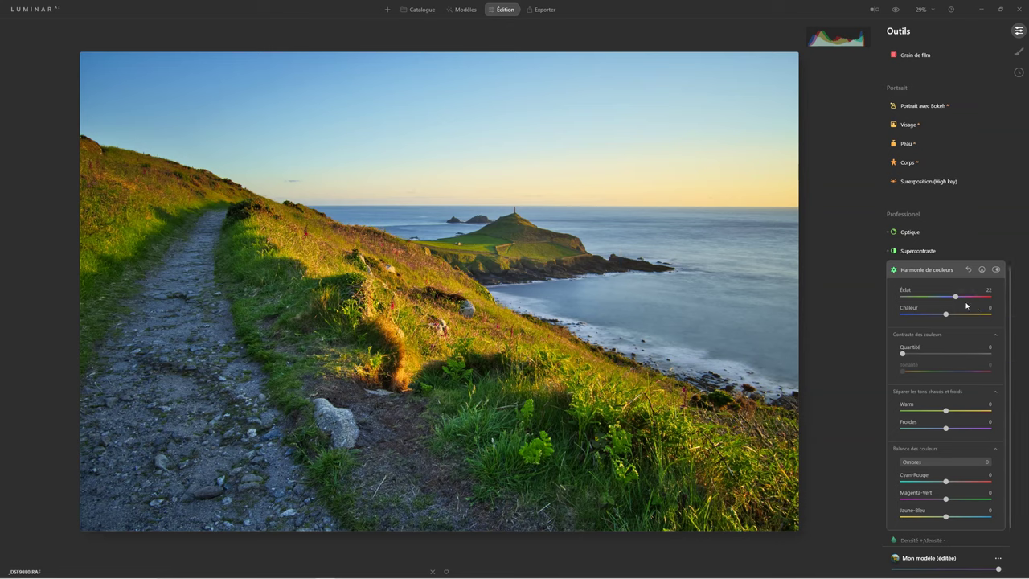
Shift the green hue using the Couleur tool's HSL Tonalité mode.
scroll(968, 257, "up", 1)
scroll(970, 214, "up", 3)
scroll(957, 233, "up", 2)
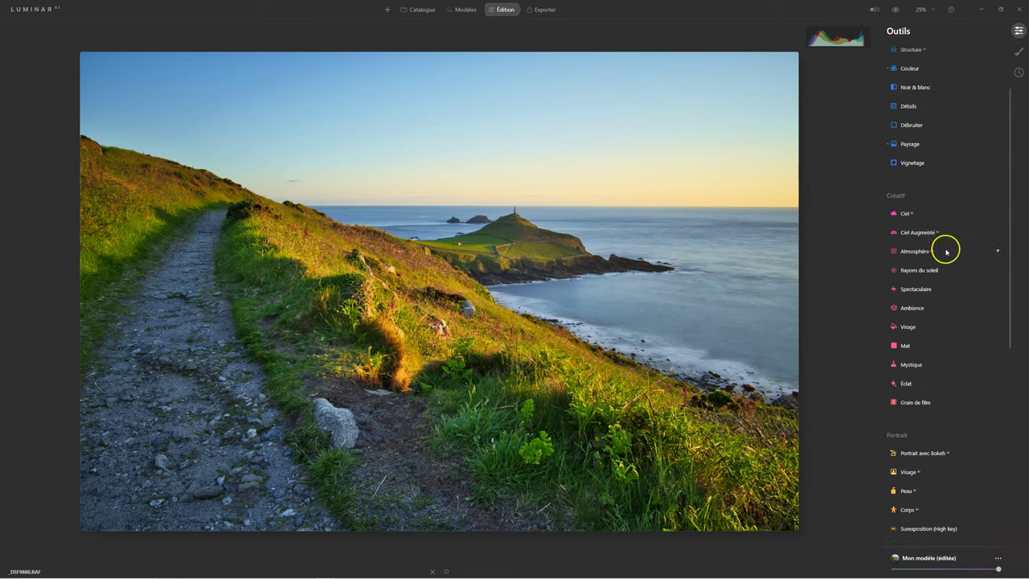
left_click(910, 163)
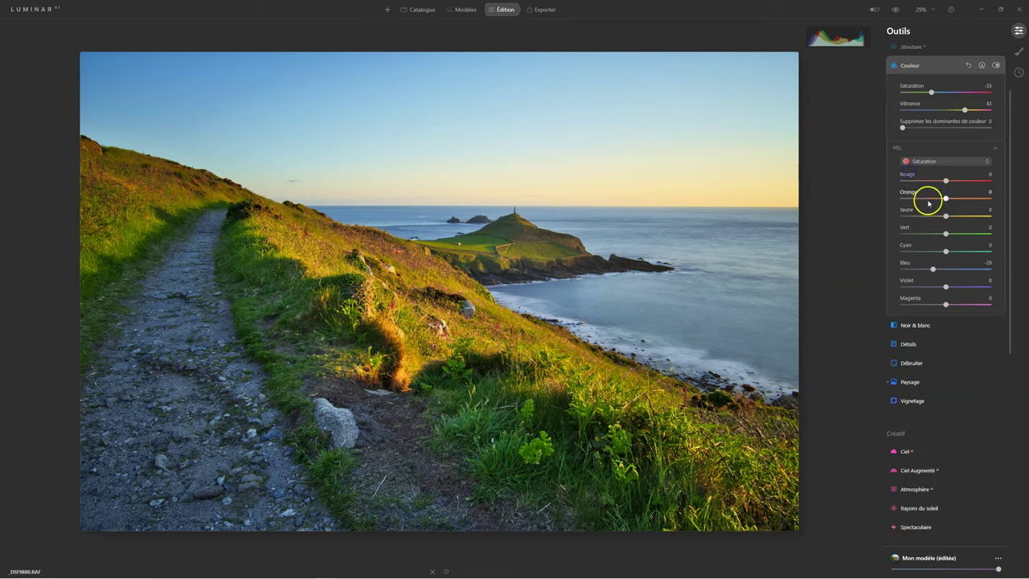
left_click(933, 162)
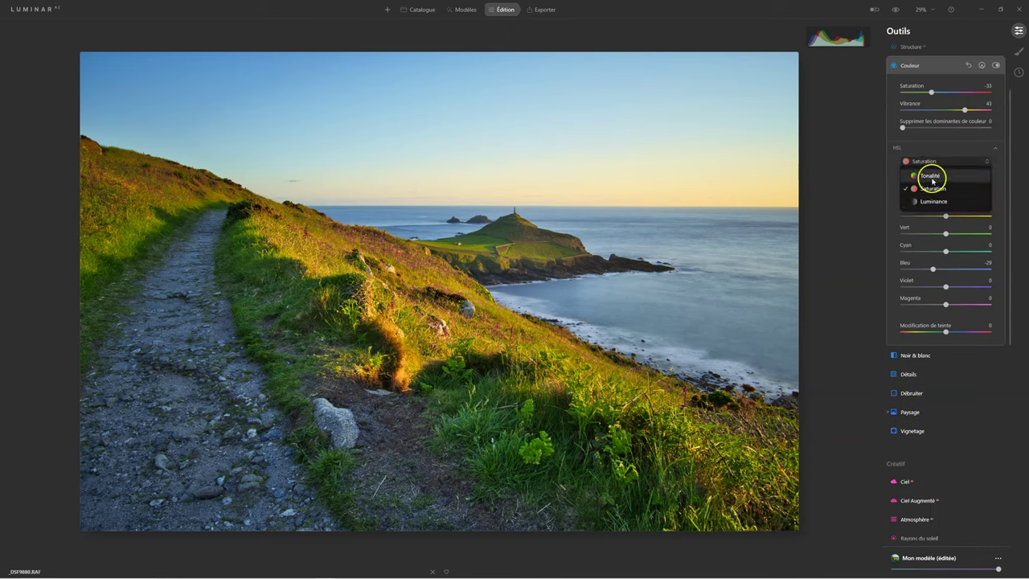
left_click(930, 176)
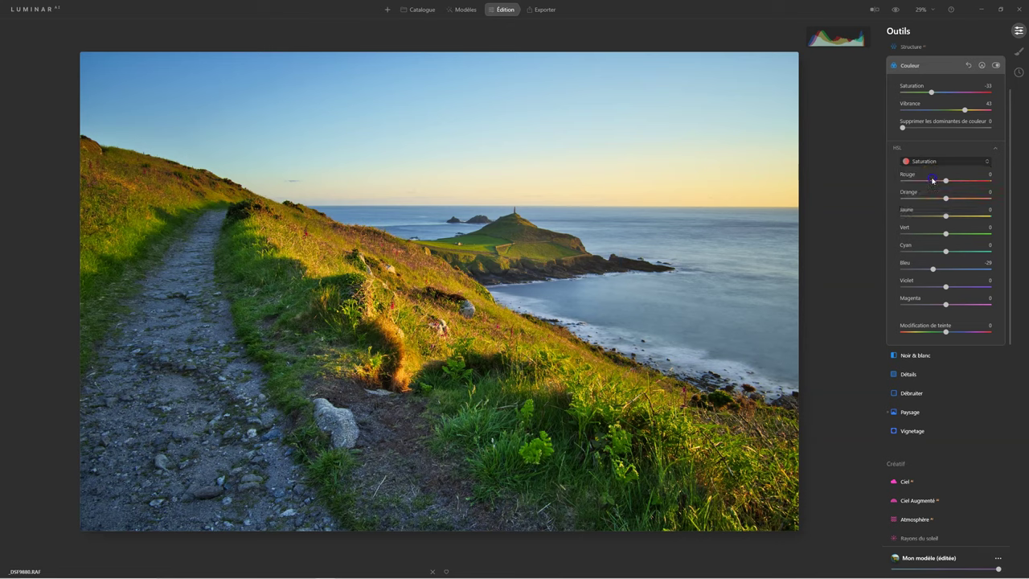
left_click(946, 234)
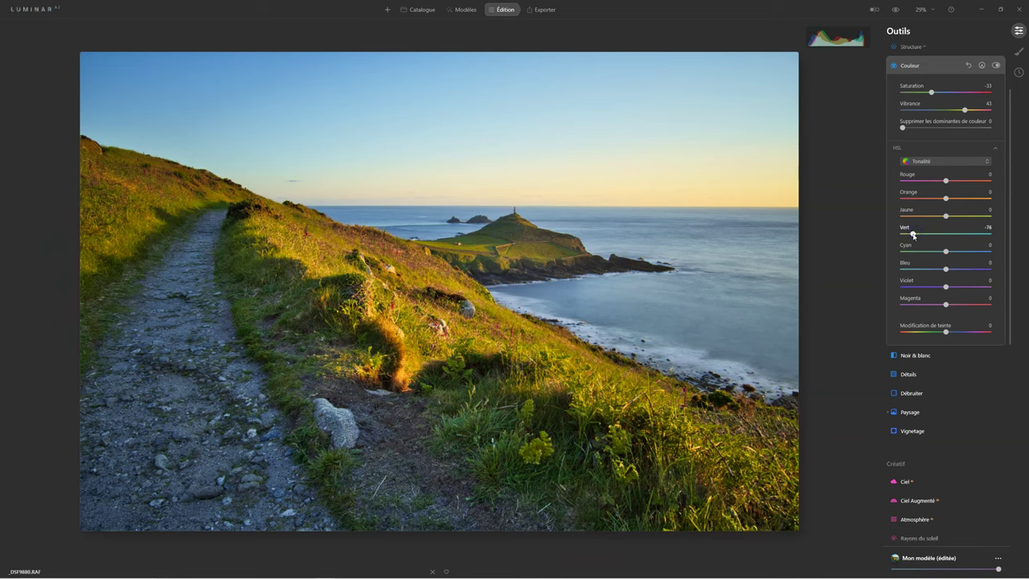
left_click_drag(914, 234, 946, 235)
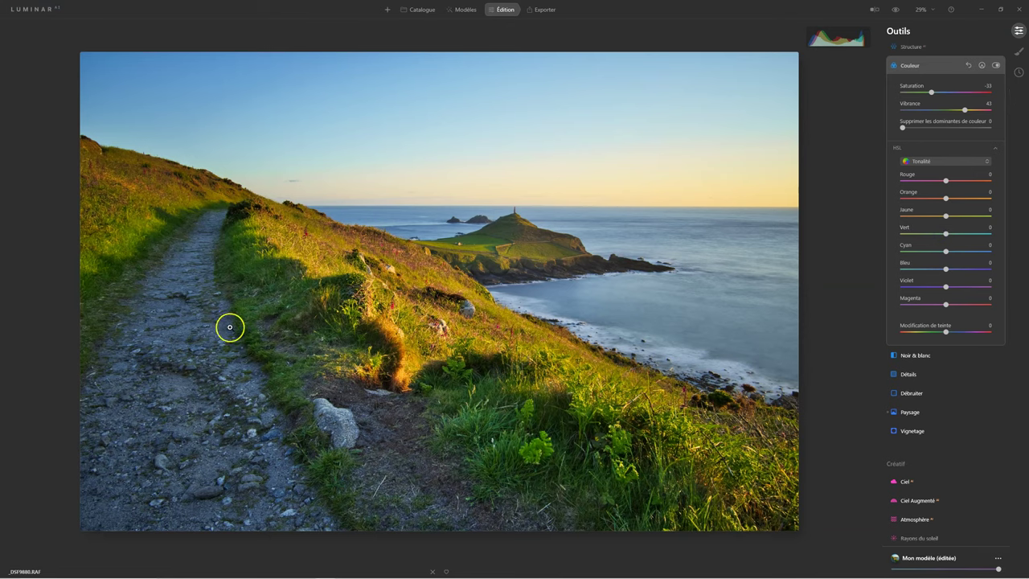
left_click(948, 235)
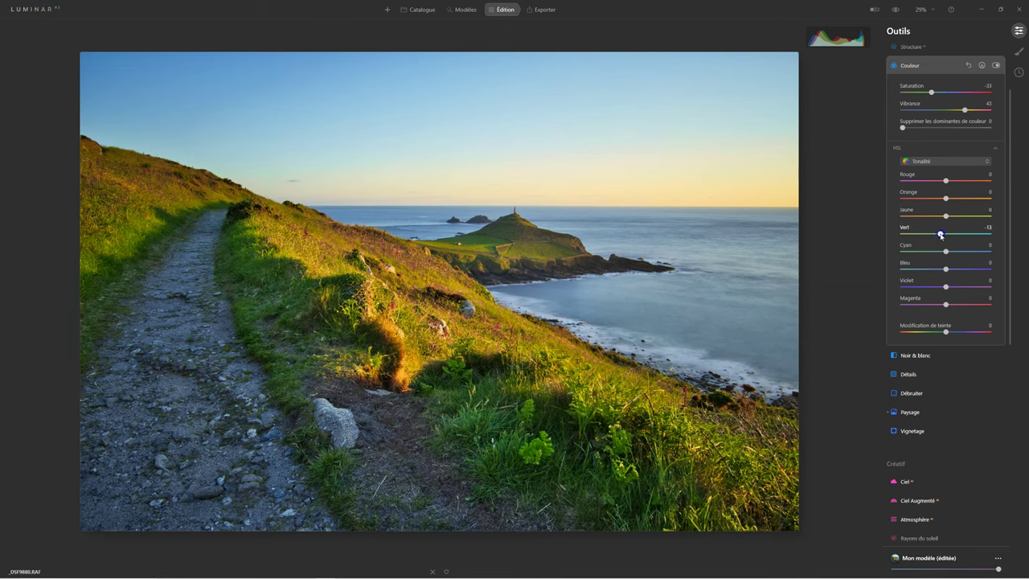
left_click(849, 305)
Lower HSL green saturation to -34, compare with the original, and slightly reduce template strength.
left_click(937, 161)
left_click(934, 190)
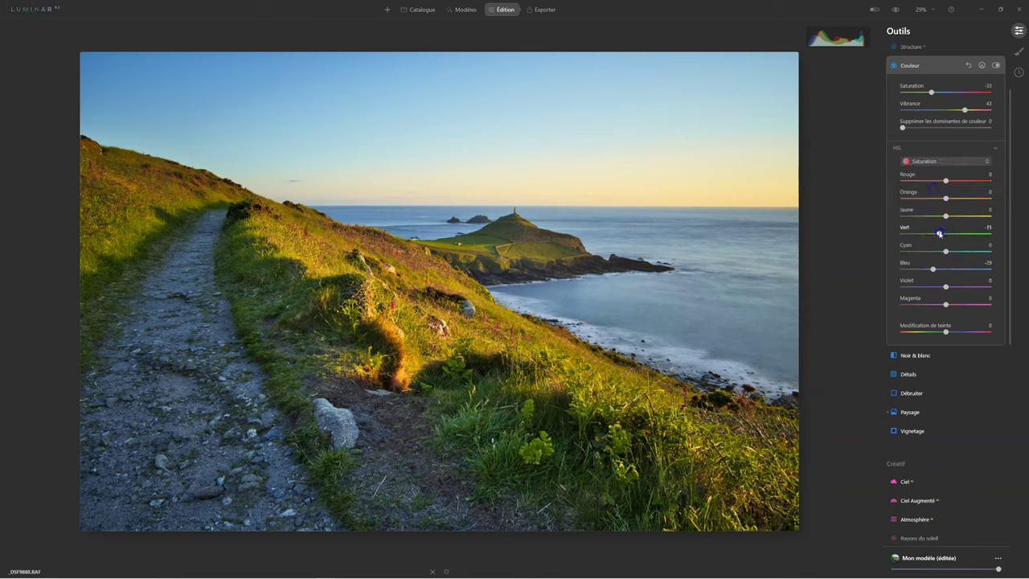
left_click_drag(933, 234, 931, 234)
left_click(895, 9)
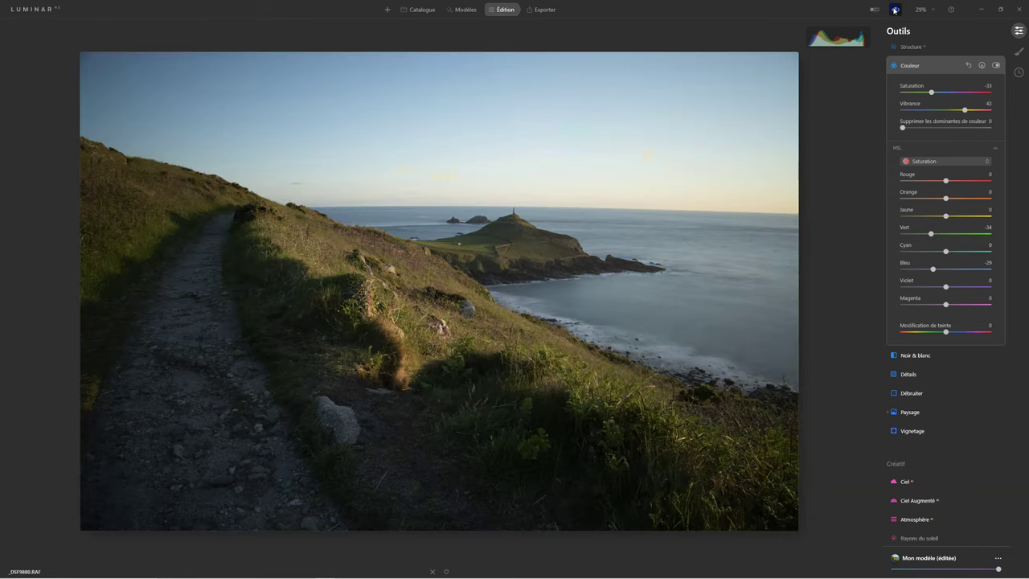
left_click(894, 10)
left_click(895, 9)
left_click(895, 10)
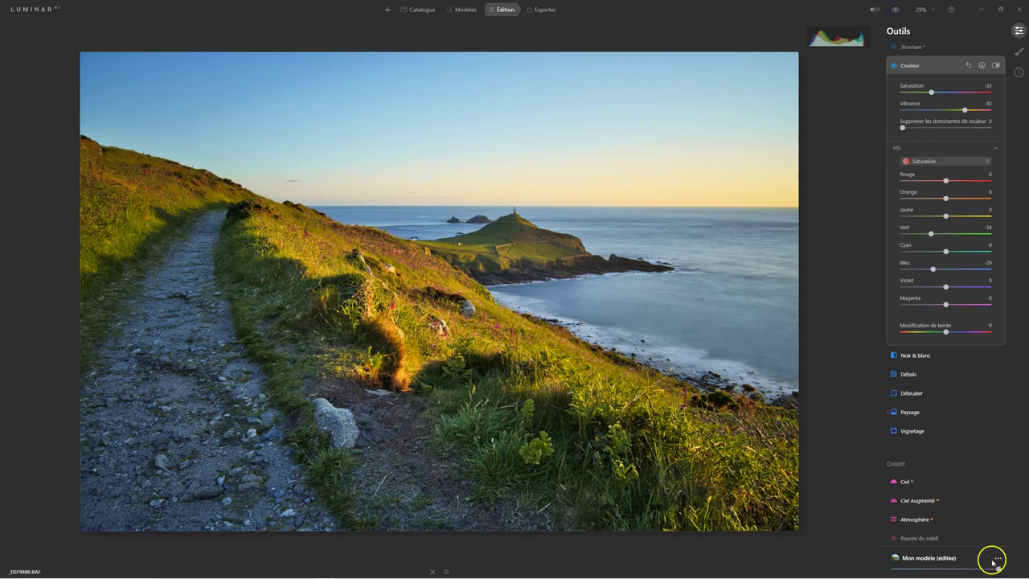
left_click_drag(999, 568, 985, 570)
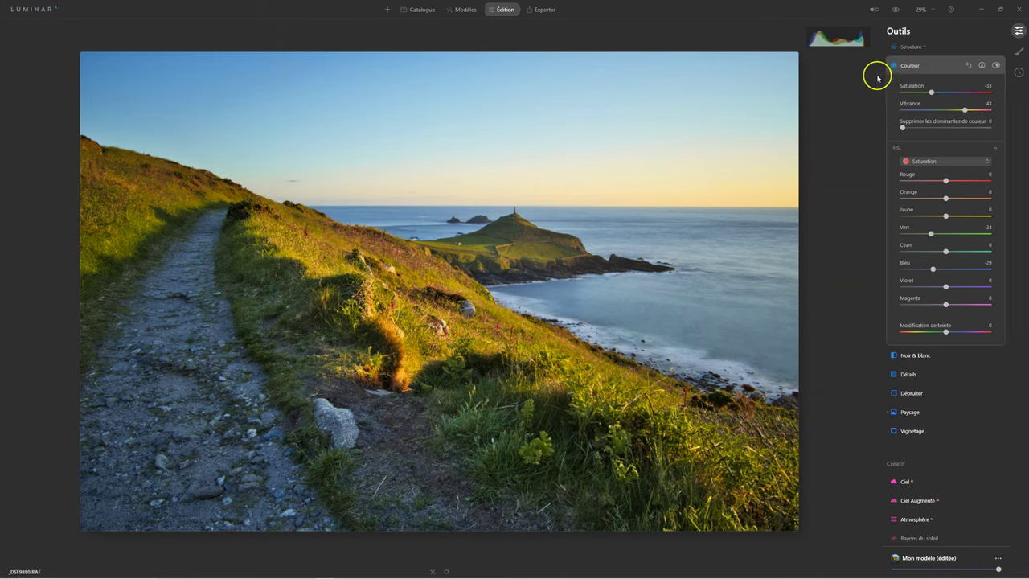
left_click(910, 65)
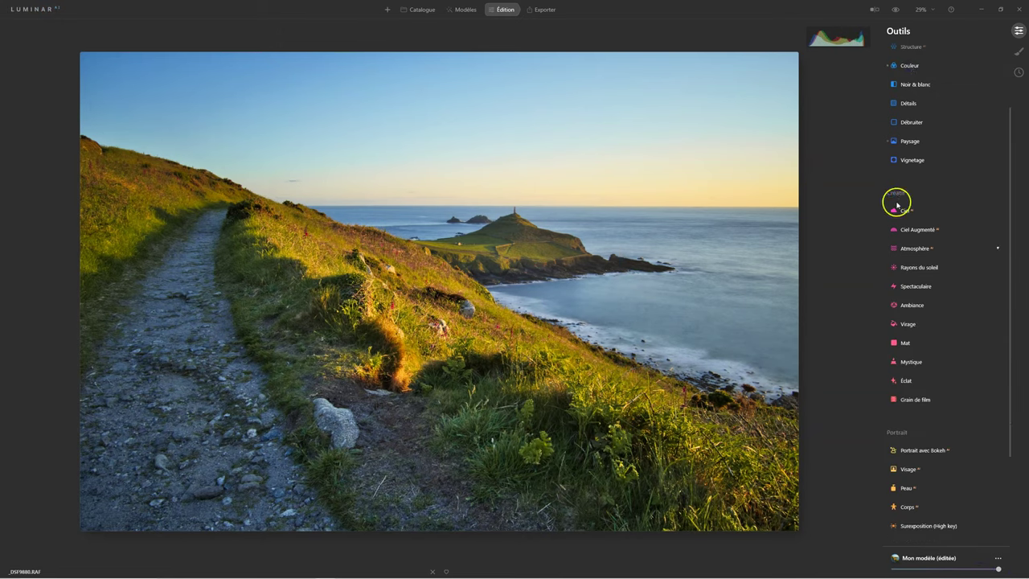
left_click(913, 326)
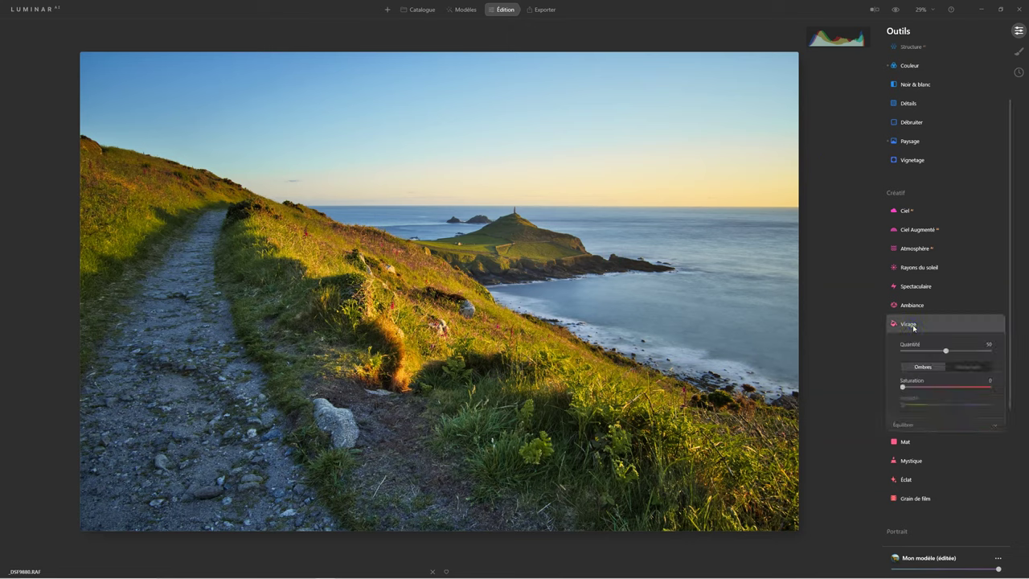
left_click(913, 326)
left_click(914, 326)
left_click(919, 346)
left_click(967, 367)
left_click(923, 367)
mouse_move(902, 386)
left_mouse_down()
mouse_move(914, 386)
mouse_move(907, 405)
left_mouse_up()
mouse_move(935, 403)
left_mouse_down()
mouse_move(959, 400)
mouse_move(942, 399)
left_mouse_up()
left_click(996, 325)
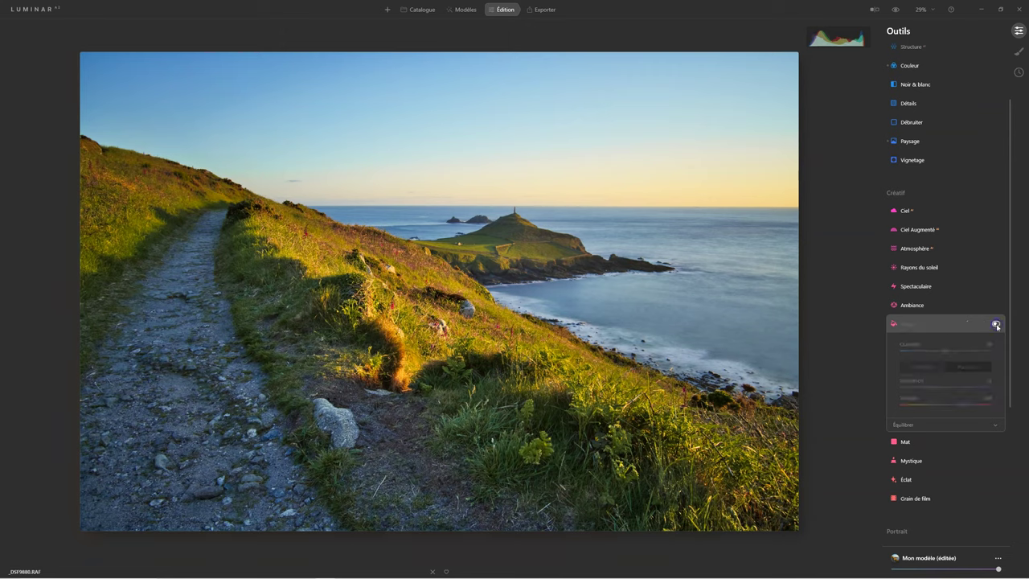
left_click(997, 324)
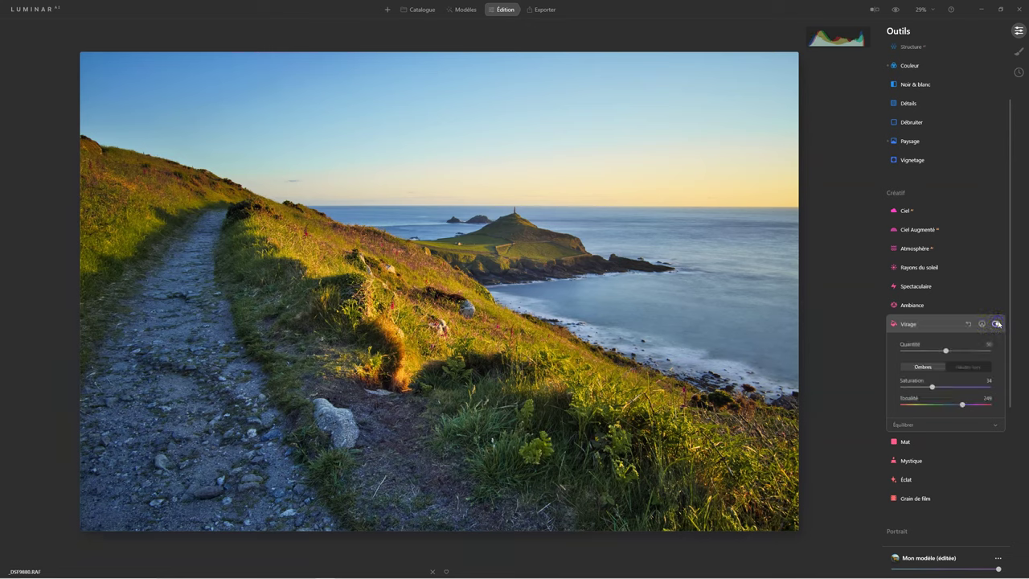
left_click(909, 424)
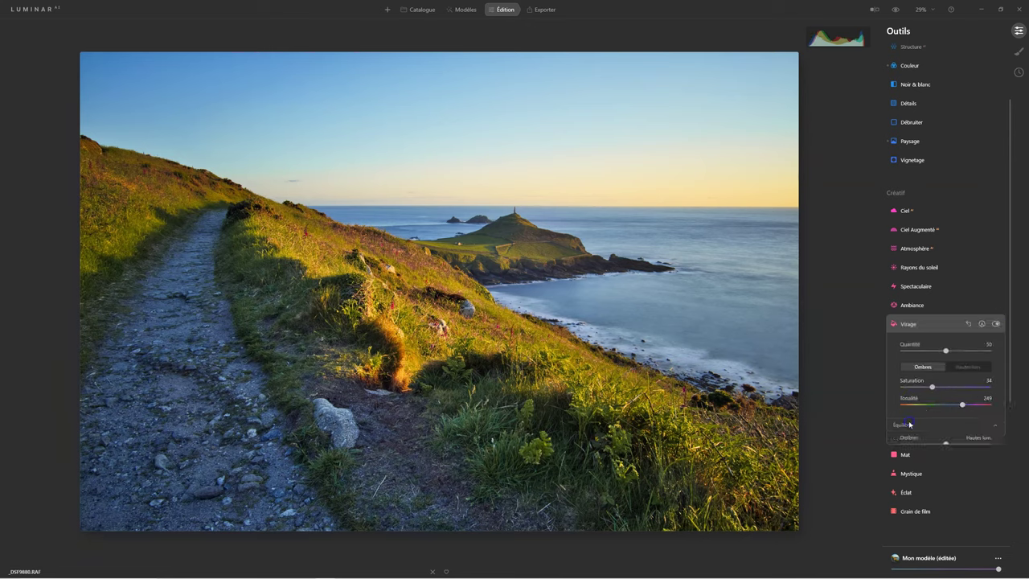
left_click(963, 367)
mouse_move(902, 387)
left_mouse_down()
mouse_move(932, 388)
mouse_move(916, 404)
left_mouse_up()
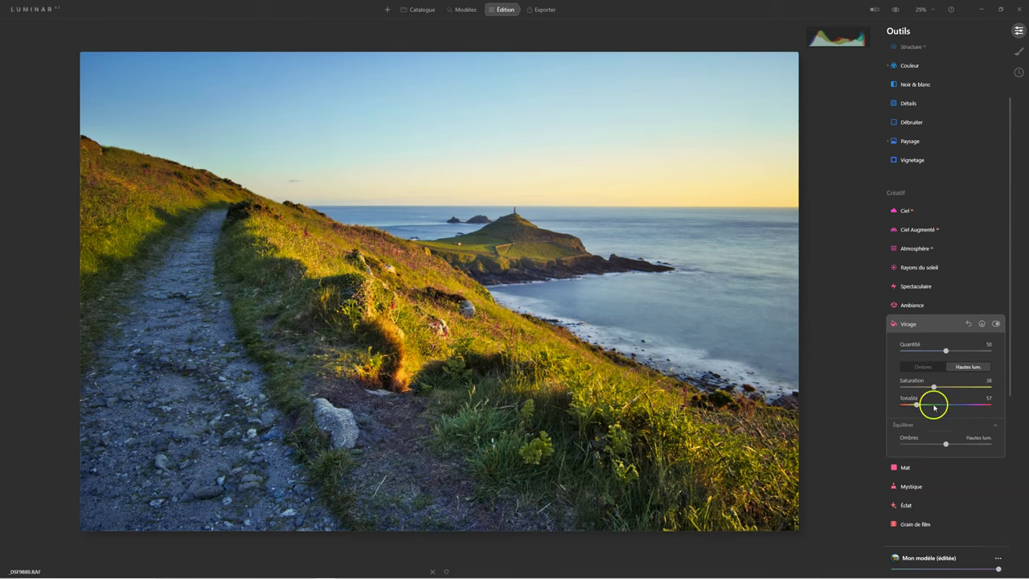
left_click(946, 444)
mouse_move(935, 445)
left_mouse_down()
mouse_move(916, 445)
mouse_move(966, 441)
mouse_move(923, 443)
left_mouse_up()
left_click_drag(945, 351, 1018, 351)
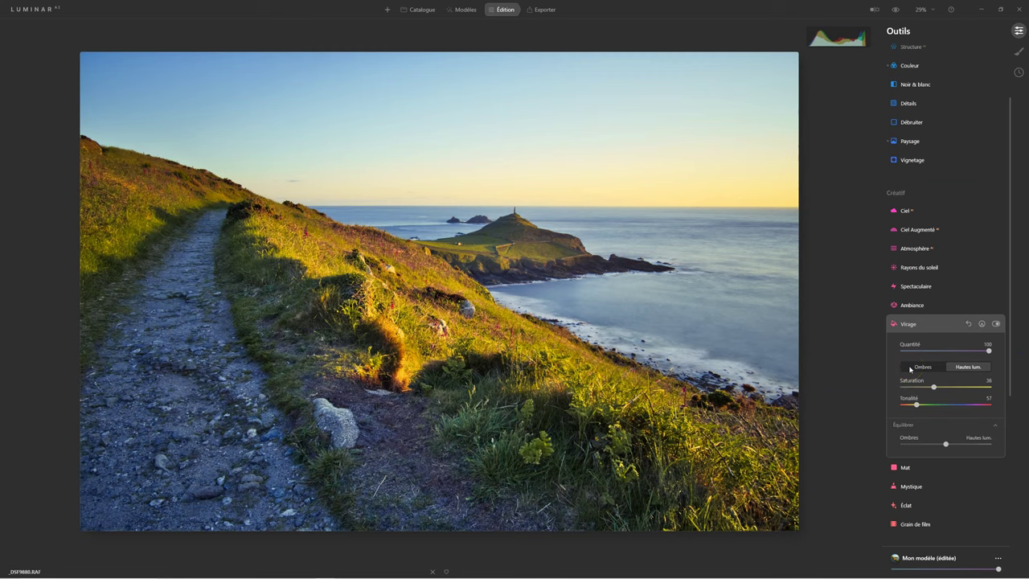
left_click_drag(989, 351, 915, 353)
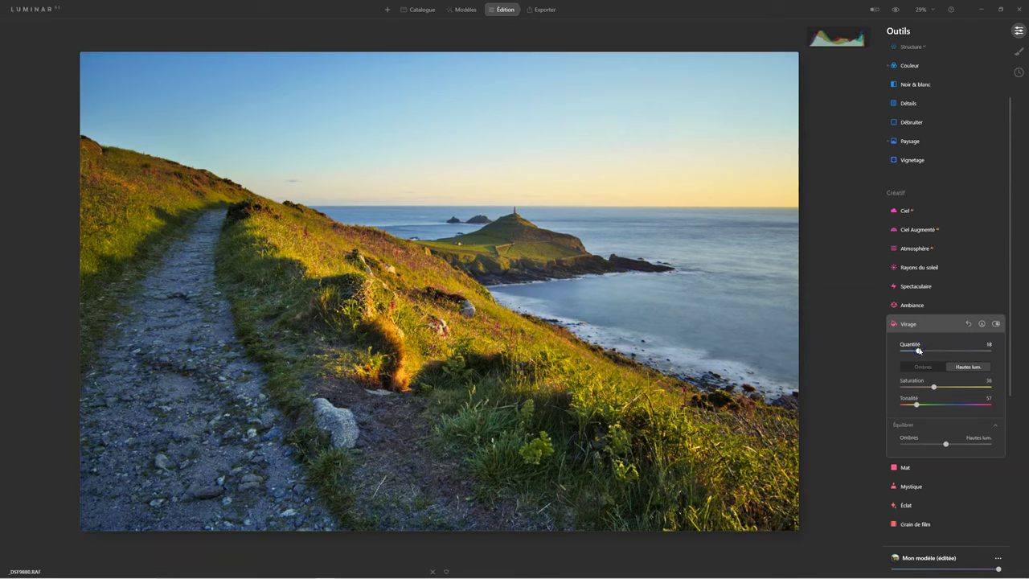
left_click_drag(919, 351, 927, 353)
left_click(968, 324)
left_click(930, 321)
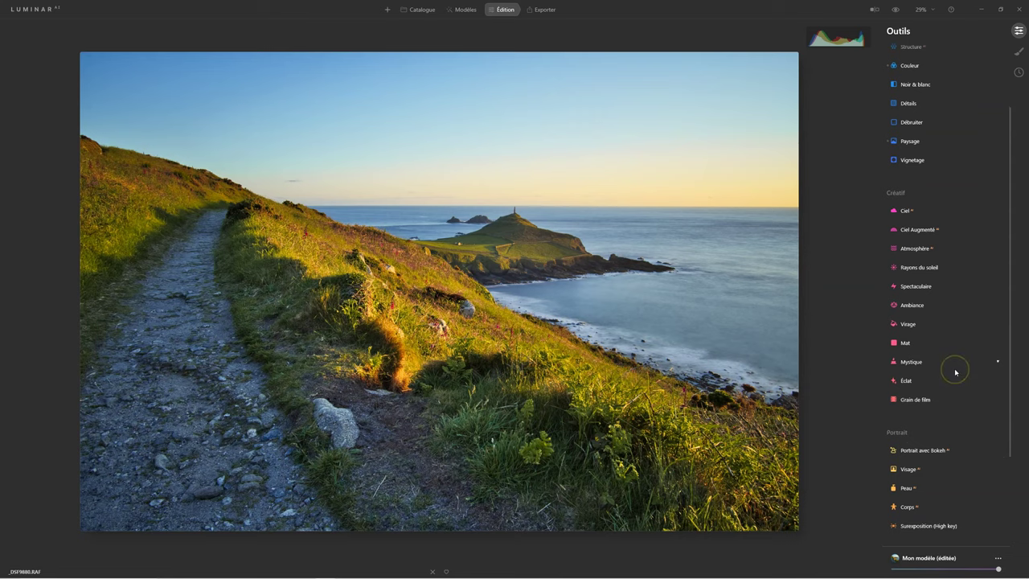
Choose the Effet Orton léger glow style in the Éclat tool.
left_click(902, 382)
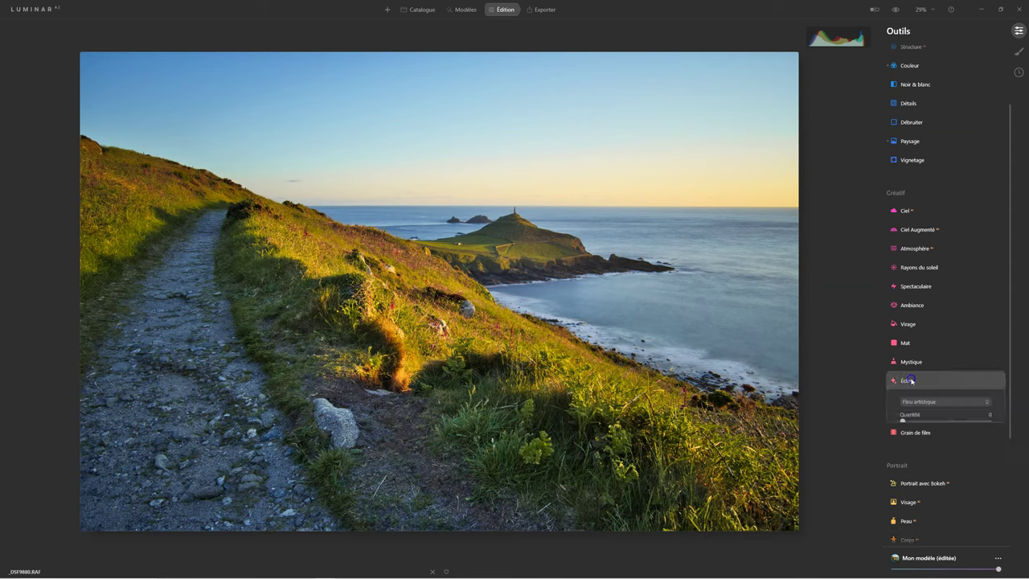
left_click(915, 443)
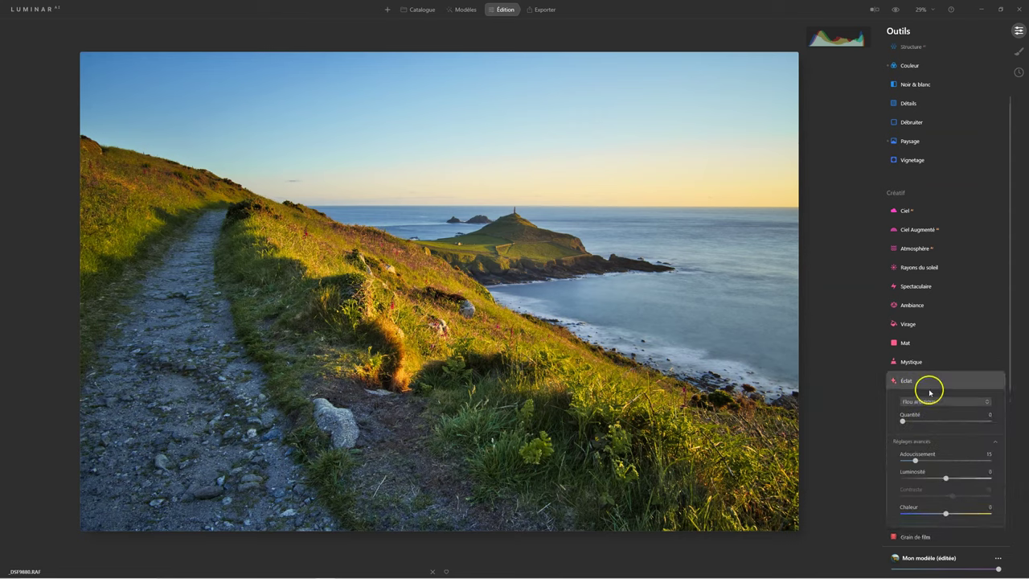
scroll(929, 378, "down", 1)
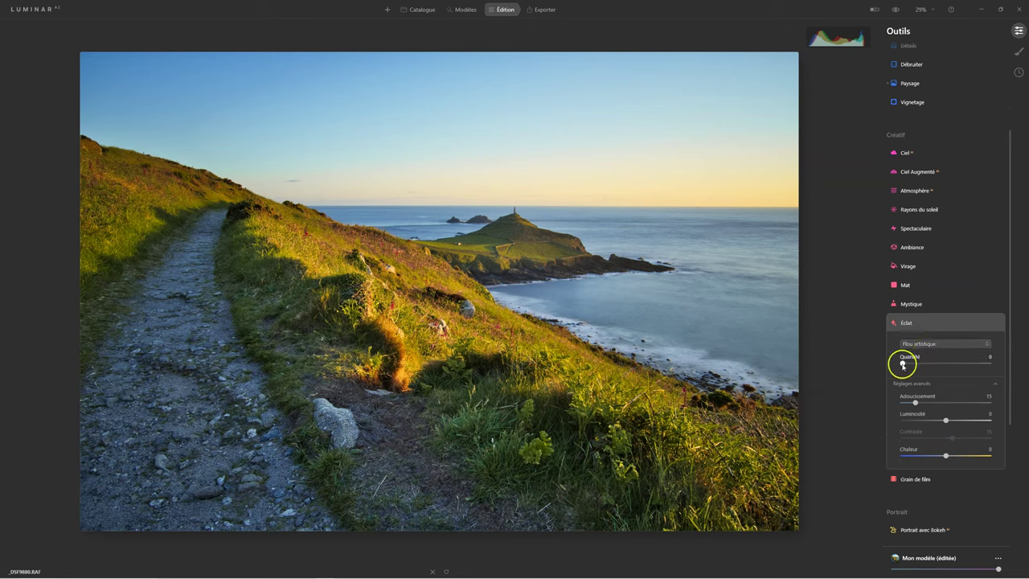
mouse_move(902, 363)
left_mouse_down()
mouse_move(961, 362)
mouse_move(943, 363)
left_mouse_up()
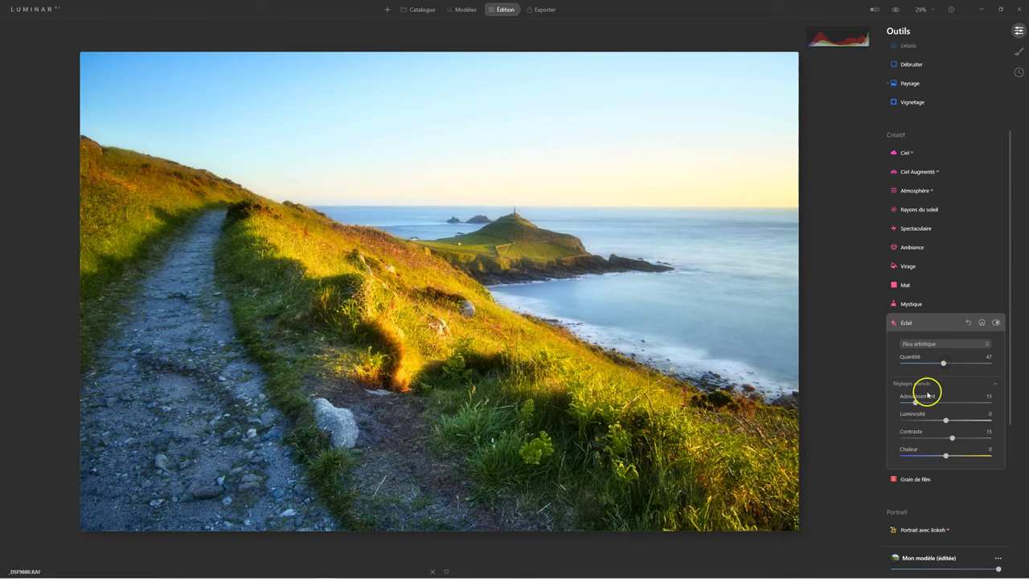
left_click(938, 345)
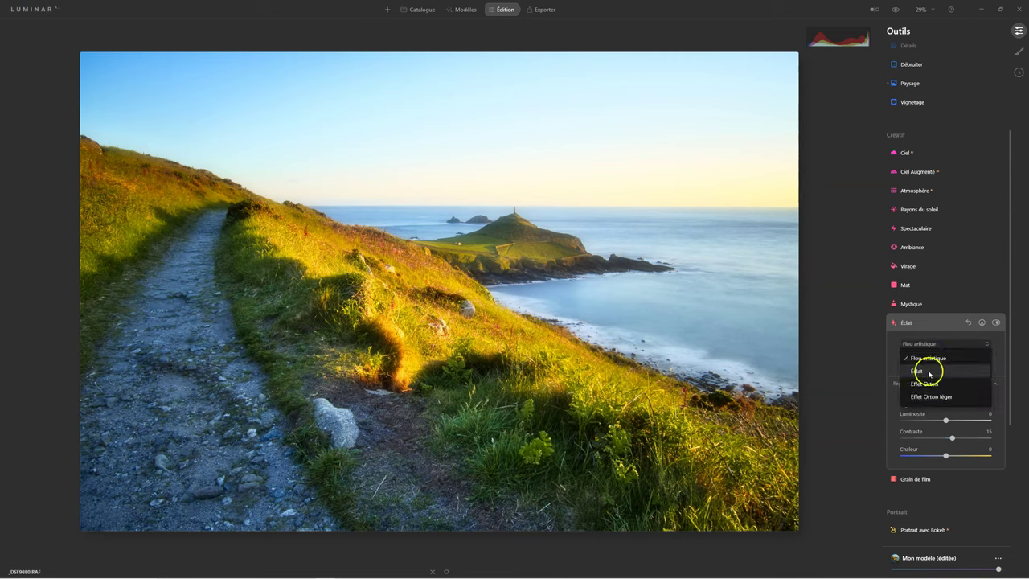
left_click(928, 372)
left_click(935, 343)
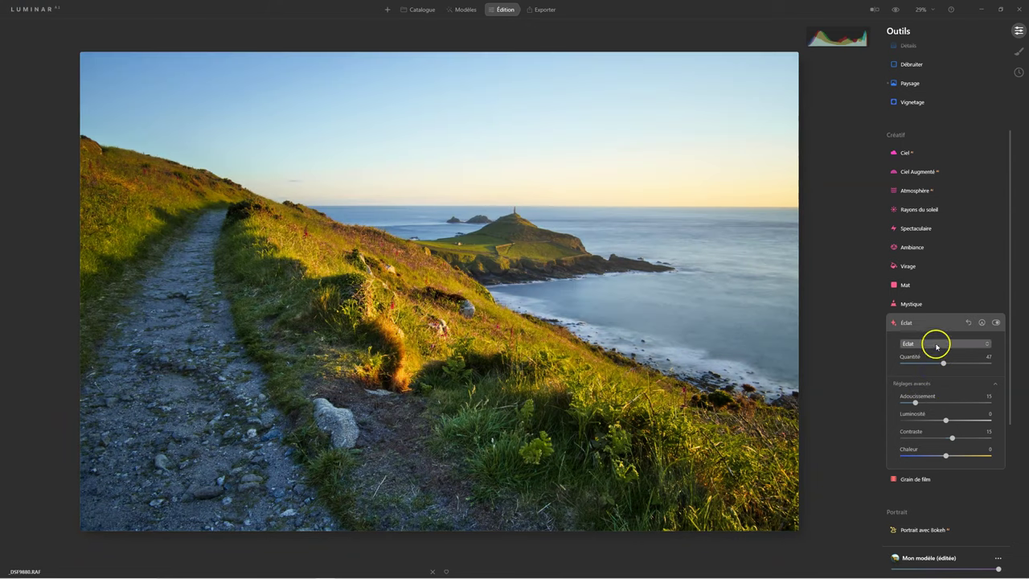
left_click(925, 384)
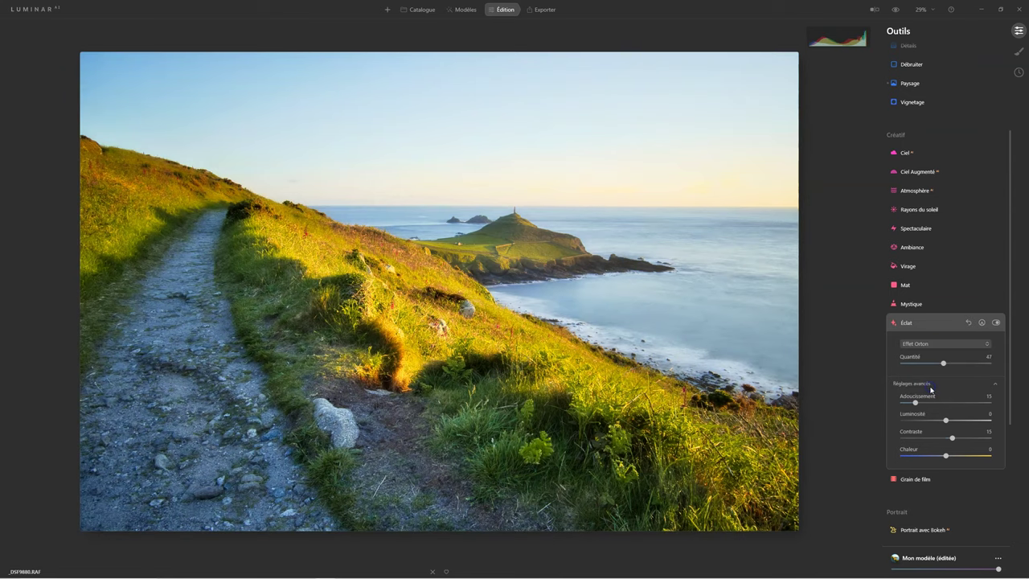
left_click(925, 346)
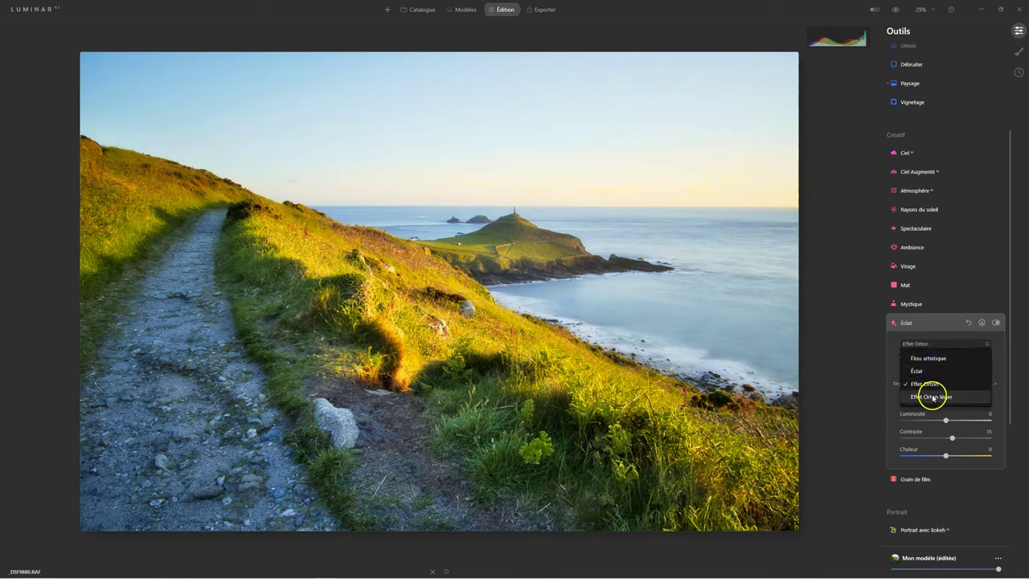
left_click(931, 392)
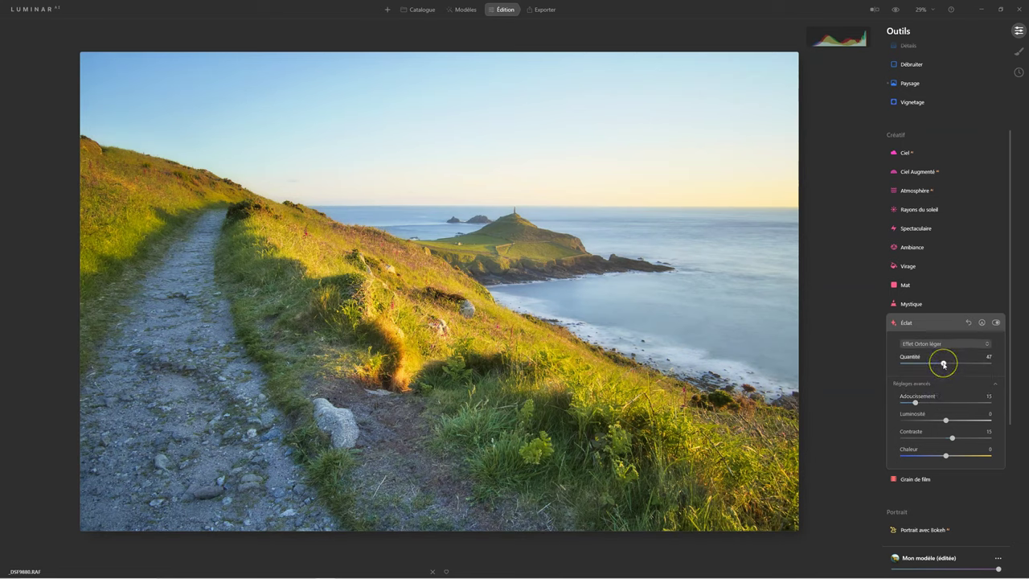
Set the Orton glow to amount 45, brightness -54, contrast 45 and warmth 21, then compare.
left_click_drag(943, 363, 997, 366)
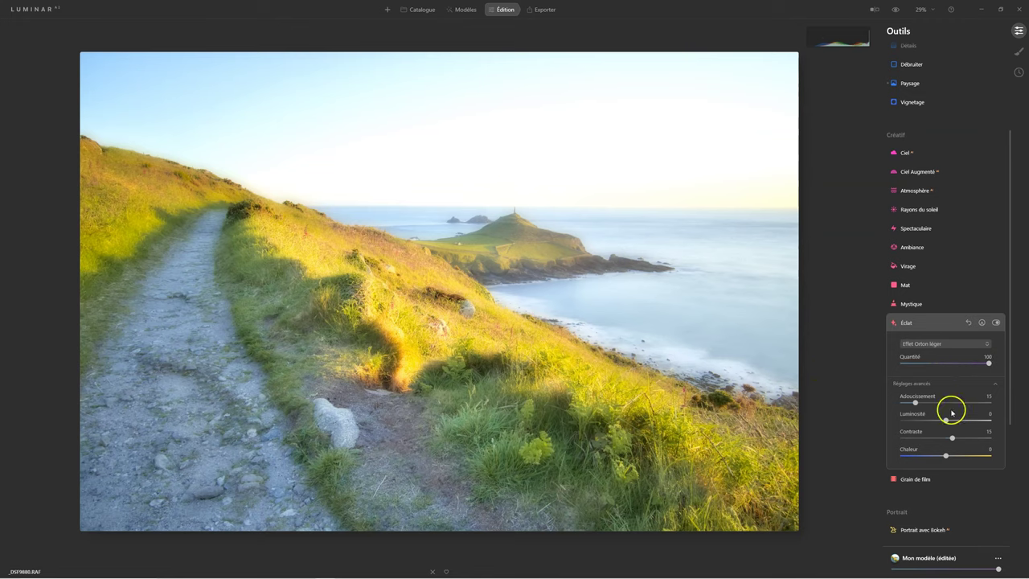
mouse_move(954, 443)
left_mouse_down()
mouse_move(965, 439)
mouse_move(922, 421)
left_mouse_up()
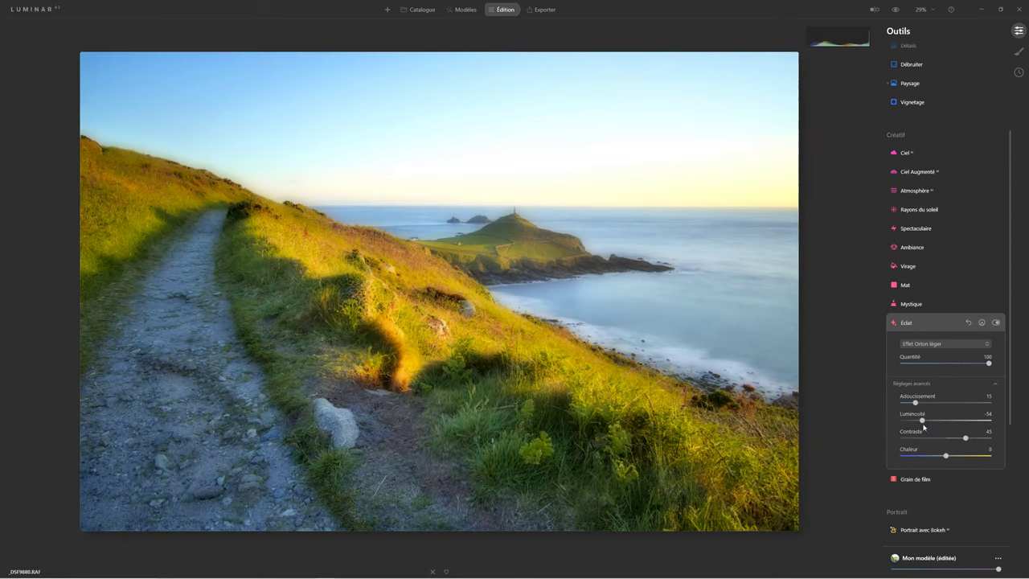
mouse_move(915, 402)
left_mouse_down()
mouse_move(992, 405)
mouse_move(870, 405)
mouse_move(908, 403)
left_mouse_up()
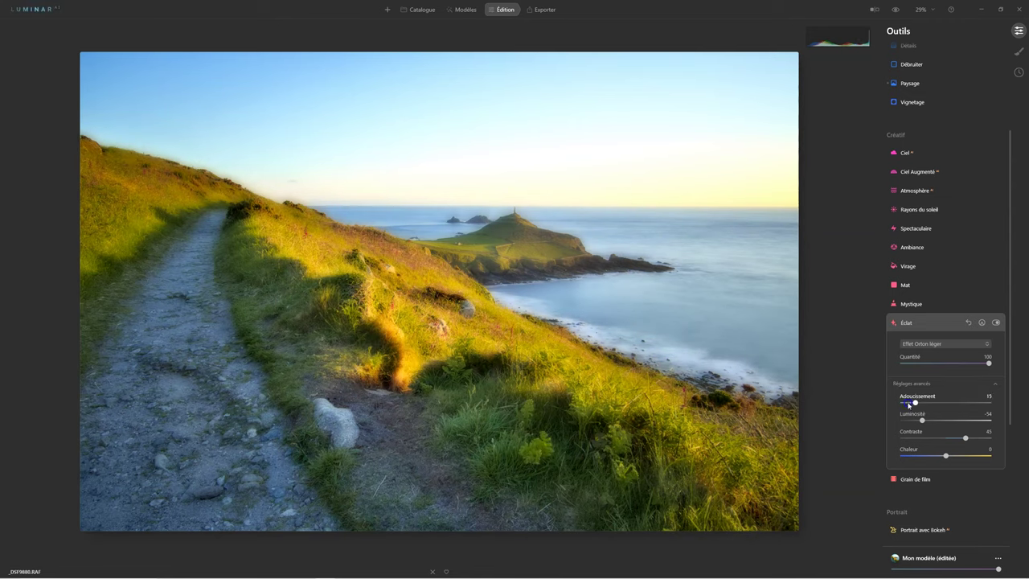
left_click_drag(946, 455, 954, 456)
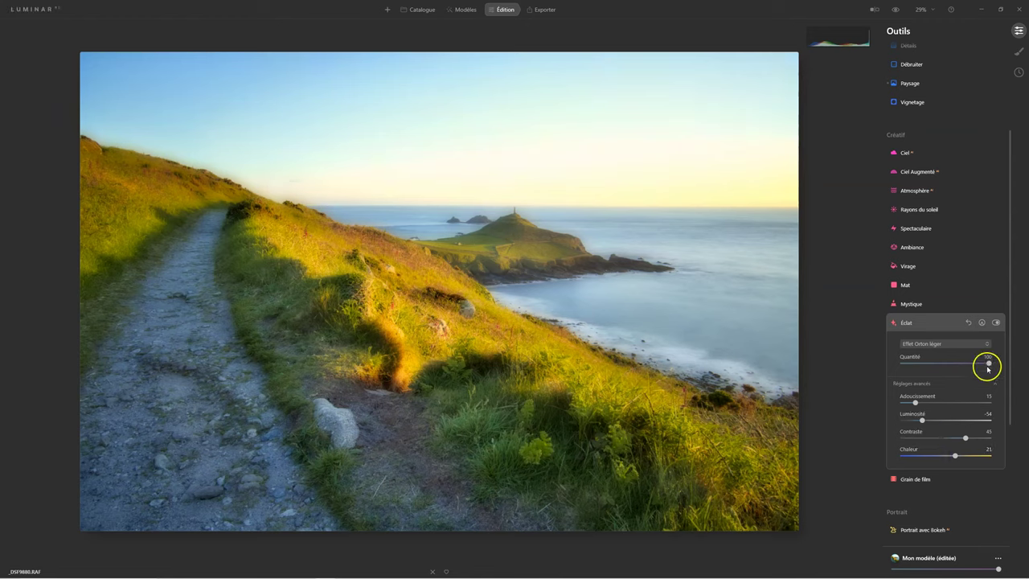
left_click_drag(945, 363, 911, 364)
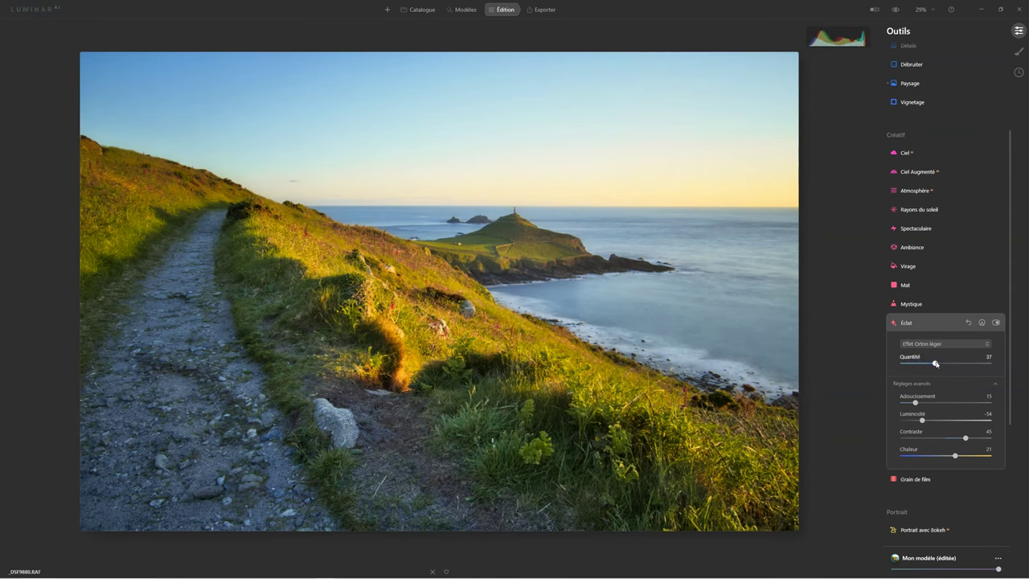
left_click_drag(935, 365, 942, 364)
left_click(995, 323)
left_click(996, 323)
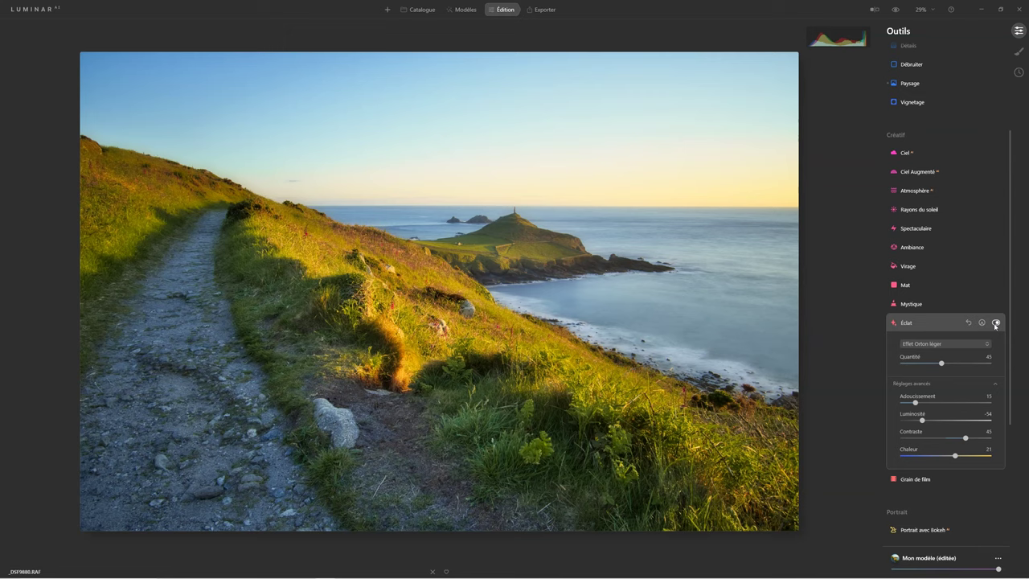
Mask the glow by painting over the grassy slope with a brush at about 21 opacity.
left_click(982, 322)
left_click(949, 362)
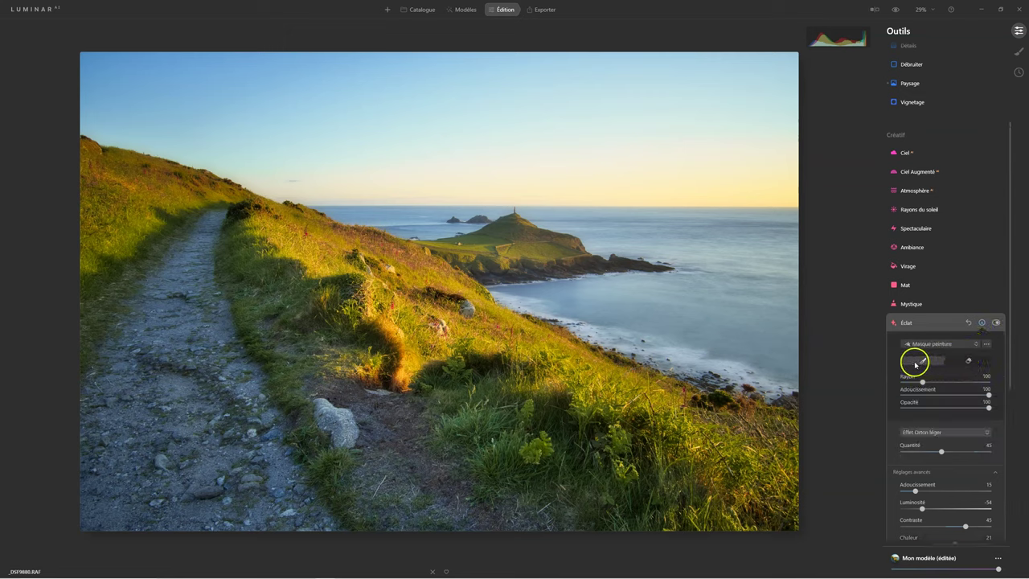
left_click(988, 394)
mouse_move(949, 394)
left_mouse_down()
mouse_move(989, 395)
mouse_move(948, 410)
left_mouse_up()
left_click_drag(1015, 410, 916, 409)
left_click_drag(560, 362, 406, 287)
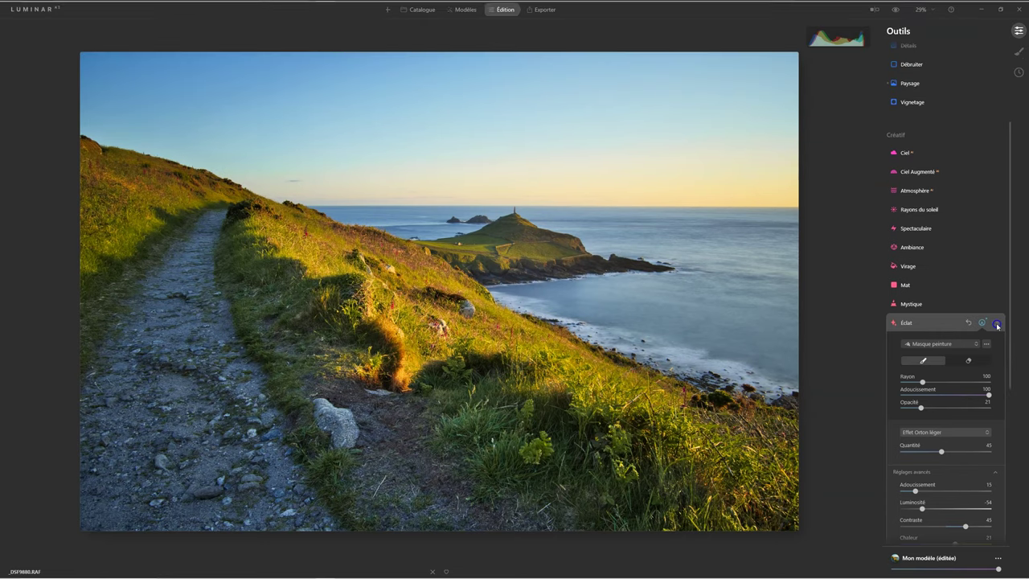
left_click(996, 323)
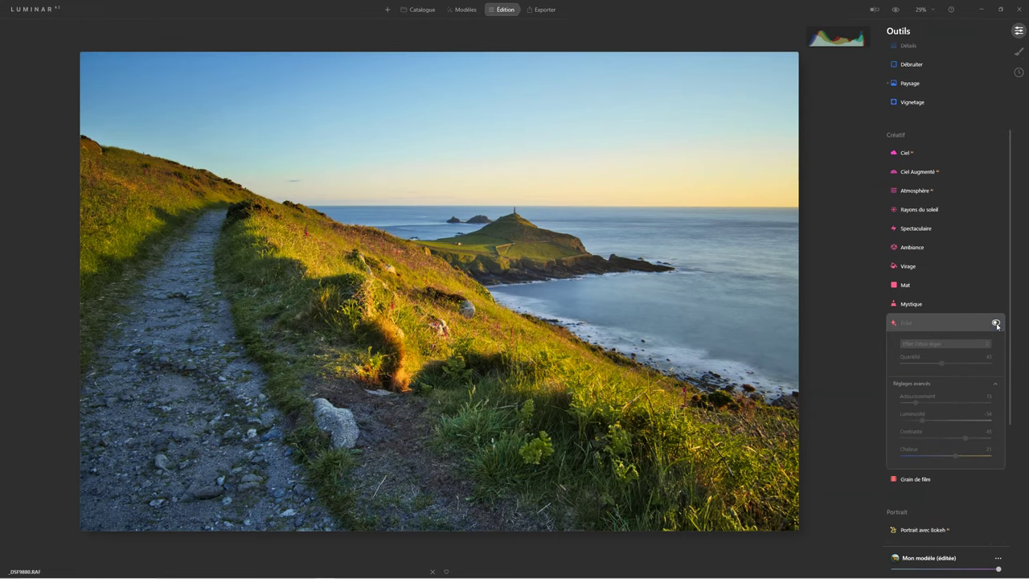
left_click(996, 323)
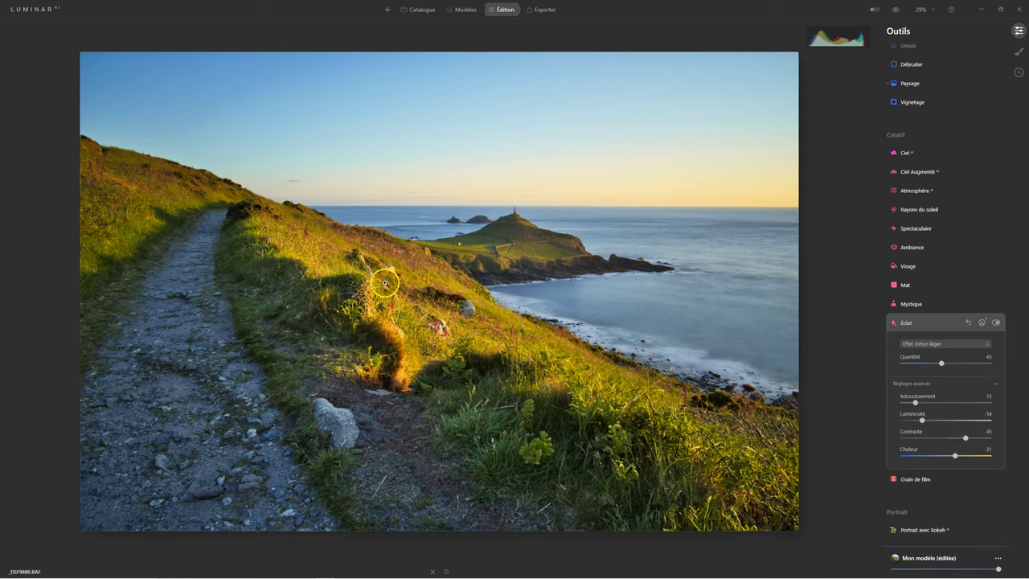
left_click(906, 323)
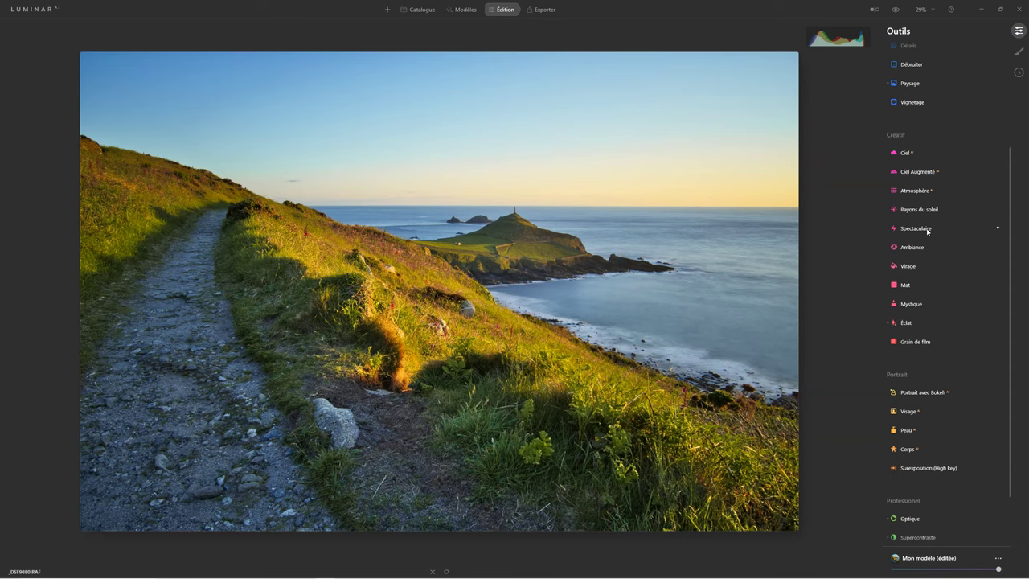
Apply a Mat matte look with amount 74 and fade 35.
left_click(927, 231)
scroll(919, 329, "up", 3)
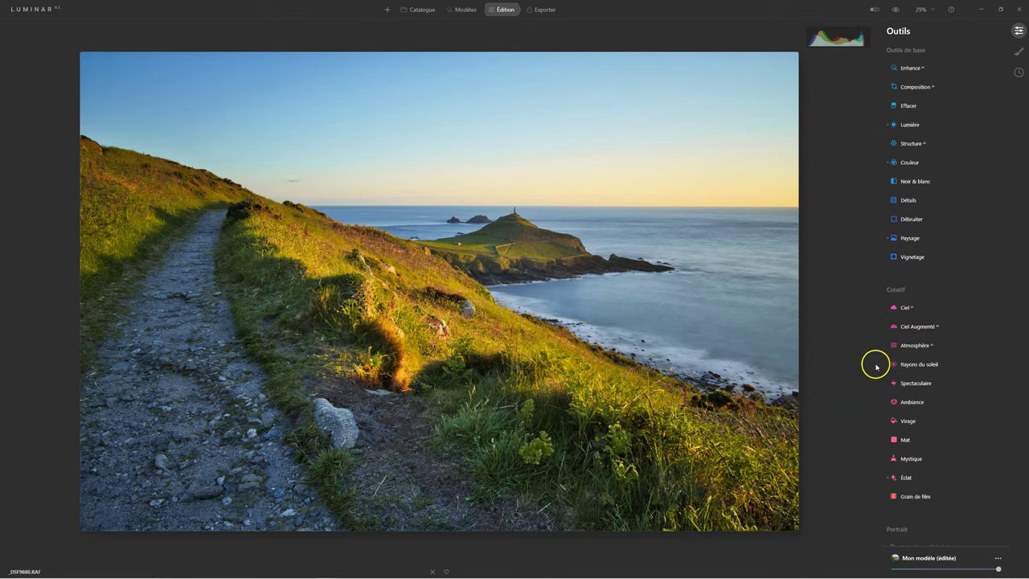
scroll(907, 256, "down", 3)
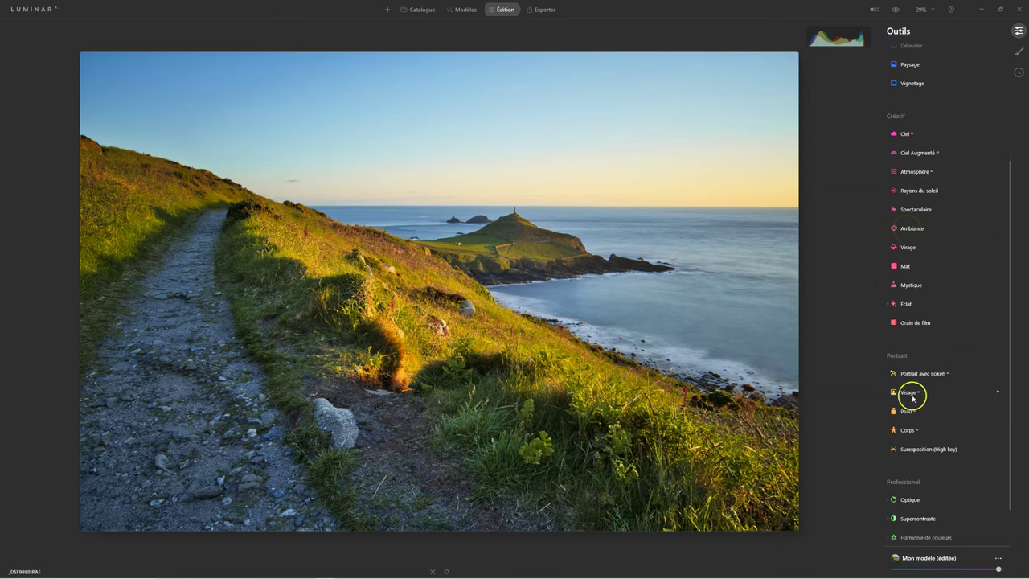
left_click(906, 266)
left_click_drag(903, 296, 953, 295)
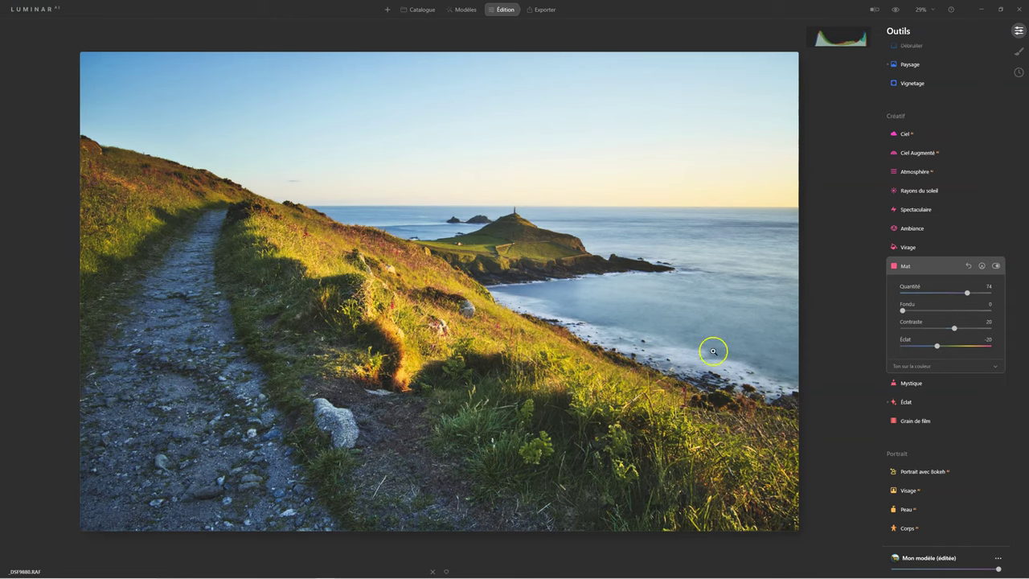
mouse_move(903, 310)
left_mouse_down()
mouse_move(963, 312)
mouse_move(950, 312)
left_mouse_up()
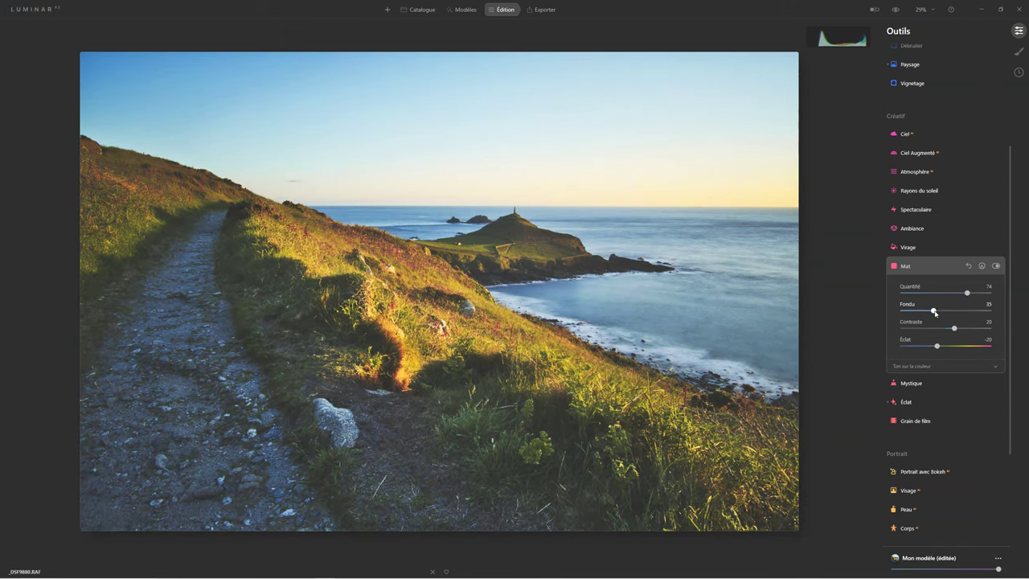
left_click(934, 313)
left_click(940, 361)
Try a Mystique effect at amount 74 with shadows 63, boosted saturation and warmth 36.
left_click(909, 382)
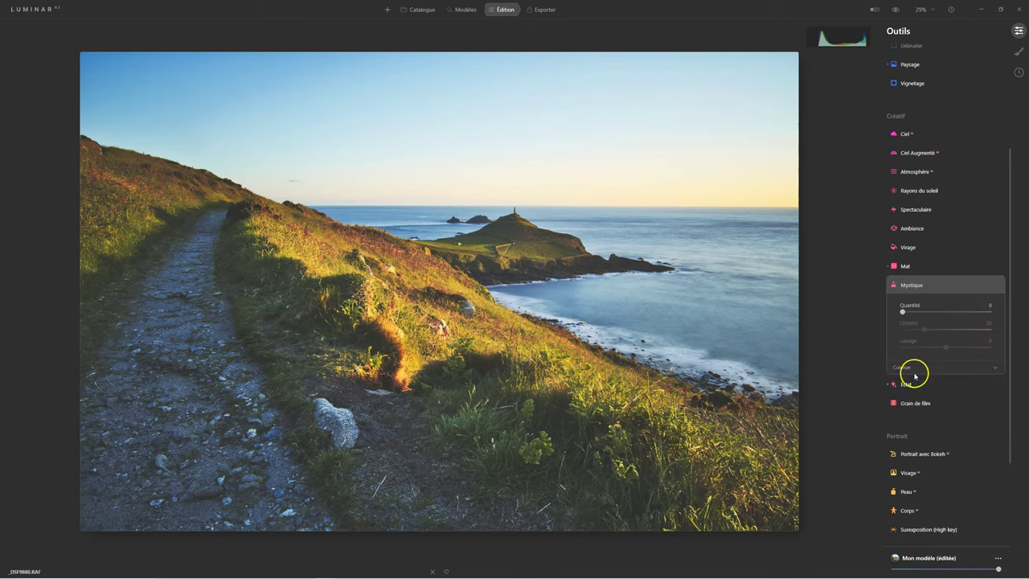
left_click_drag(903, 311, 942, 312)
left_click(903, 368)
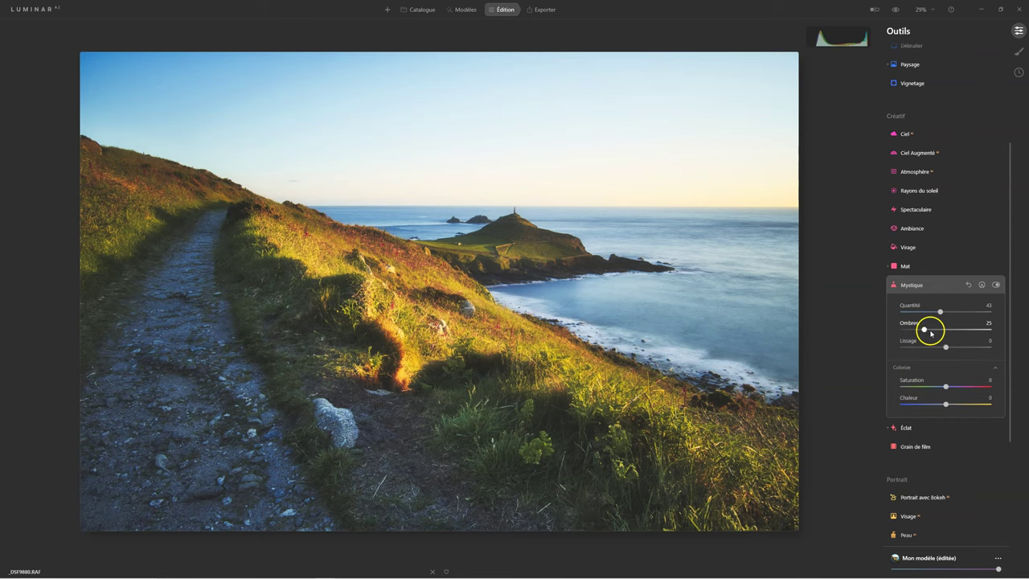
left_click_drag(931, 333, 940, 330)
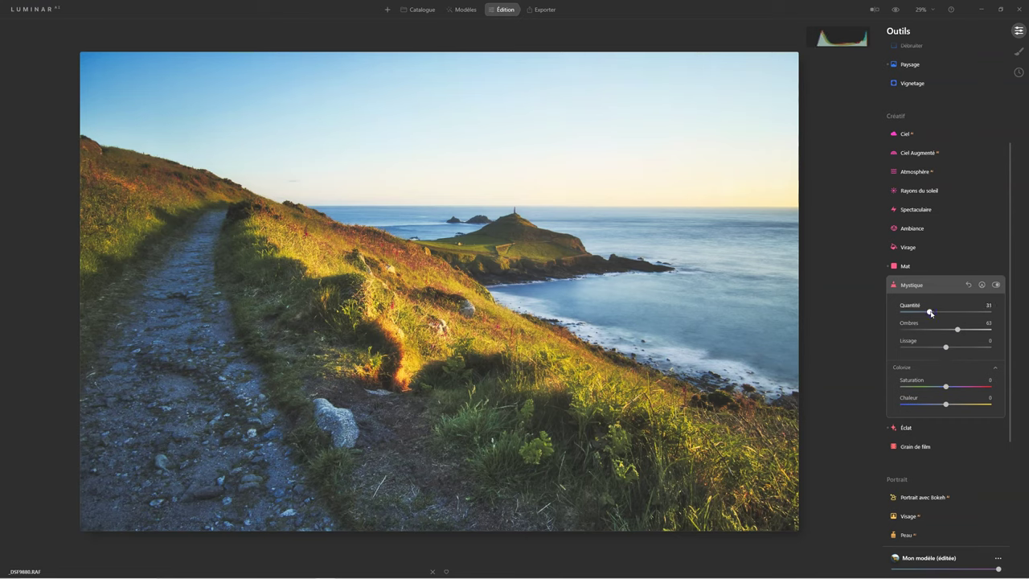
left_click_drag(945, 386, 956, 386)
left_click(954, 430)
left_click_drag(929, 311, 896, 314)
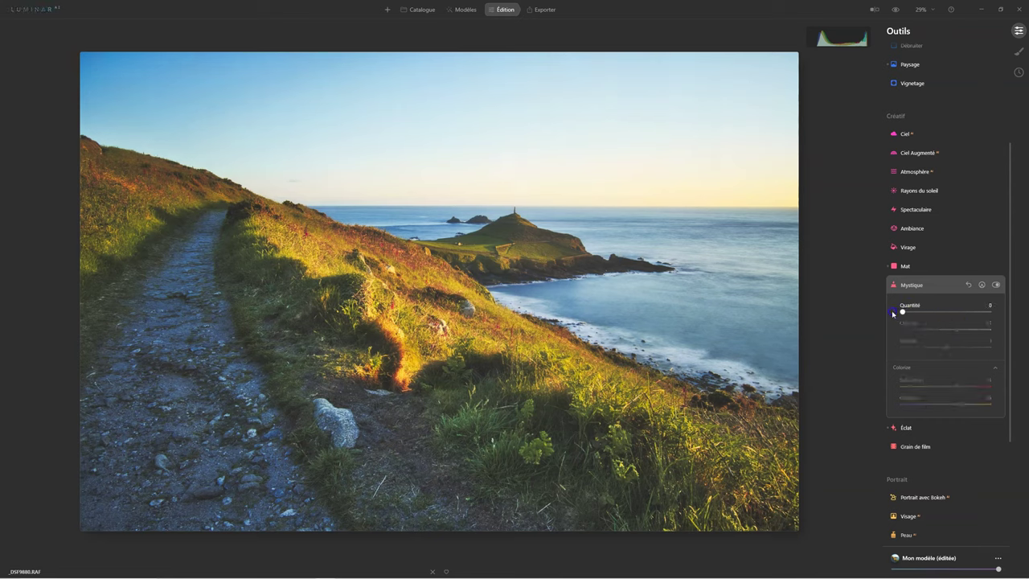
left_click(903, 312)
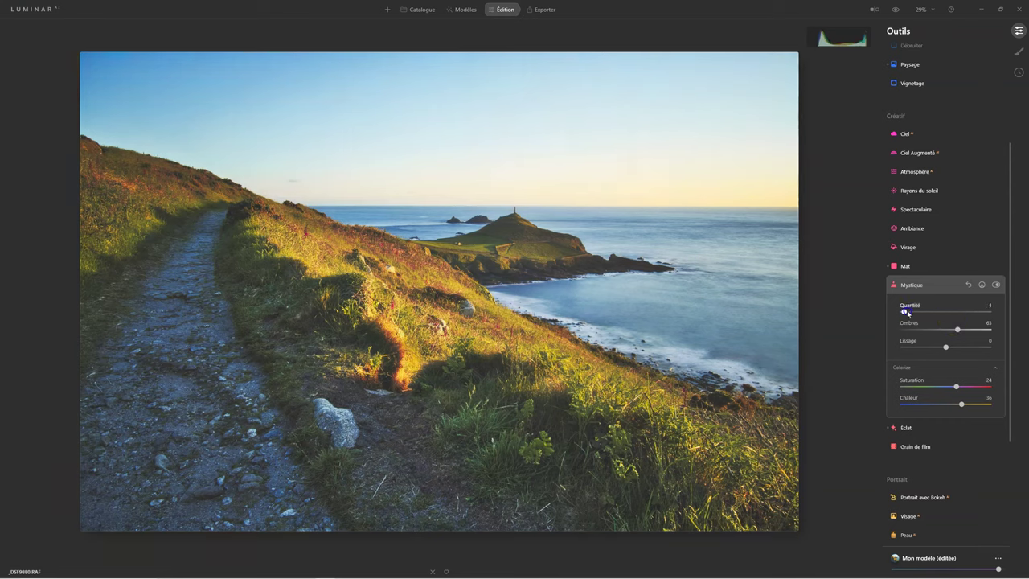
left_click_drag(961, 314, 971, 365)
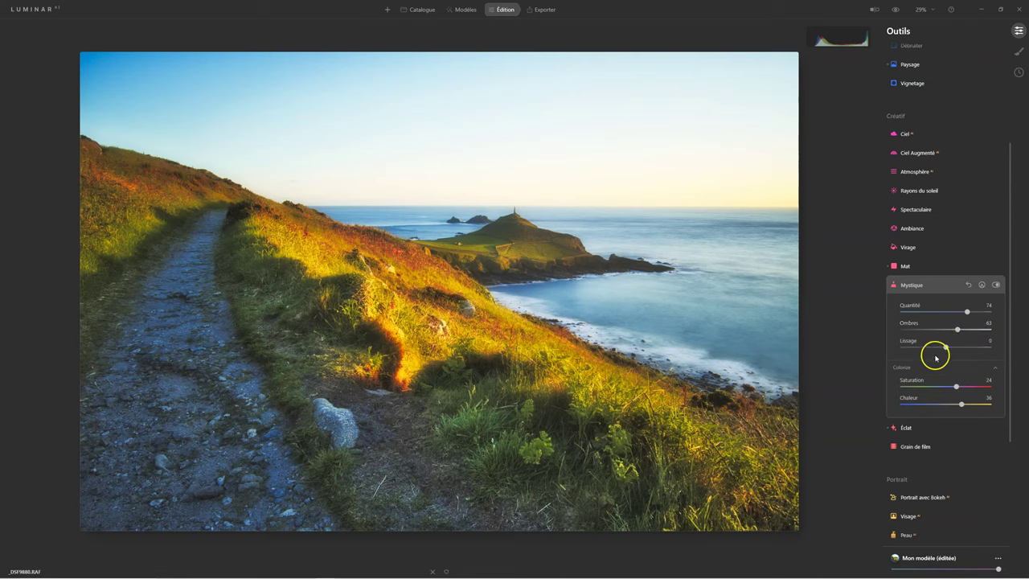
Reset both the Mystique and Mat effects back to zero.
left_click(904, 283)
left_click(968, 285)
left_click(906, 266)
left_click(969, 265)
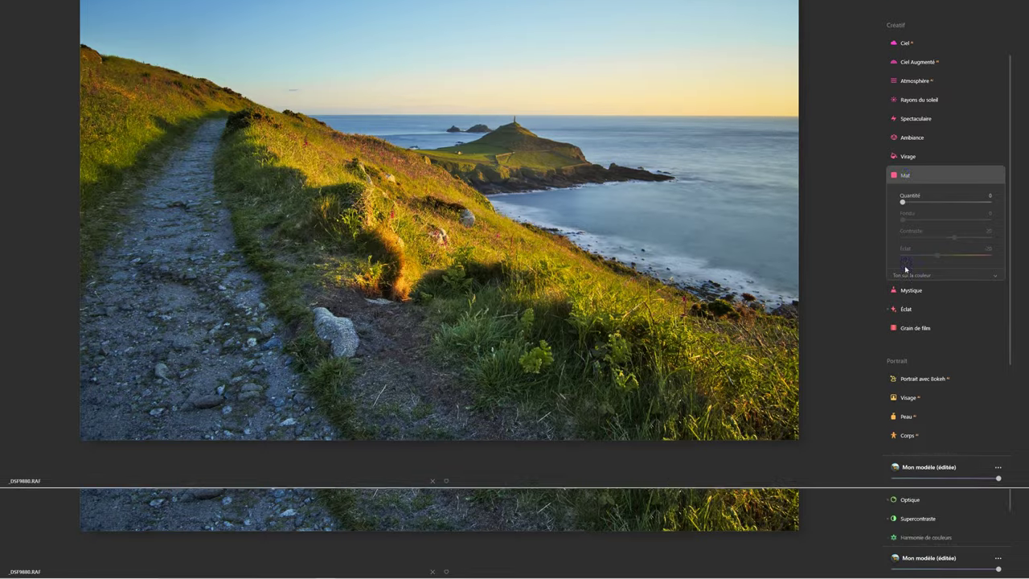
Darken the HSL blue luminance to -30 and compare against the original photo.
left_click(906, 266)
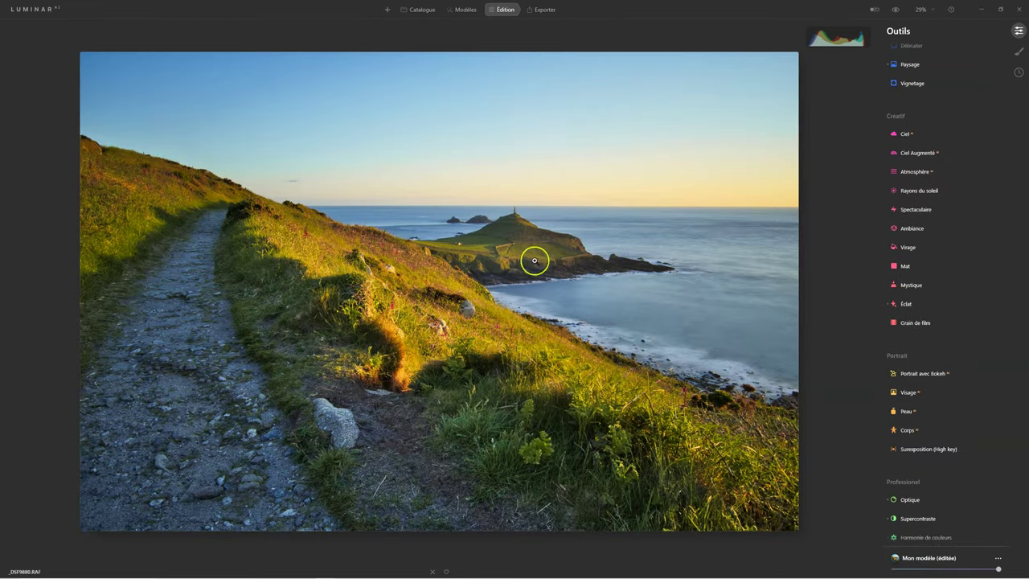
scroll(949, 213, "up", 2)
scroll(950, 220, "up", 3)
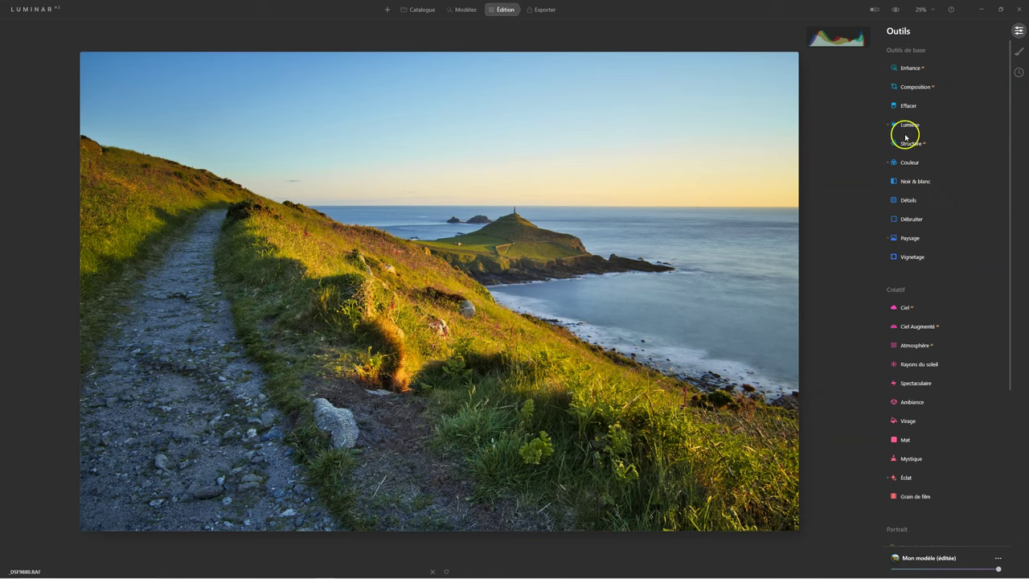
left_click(907, 163)
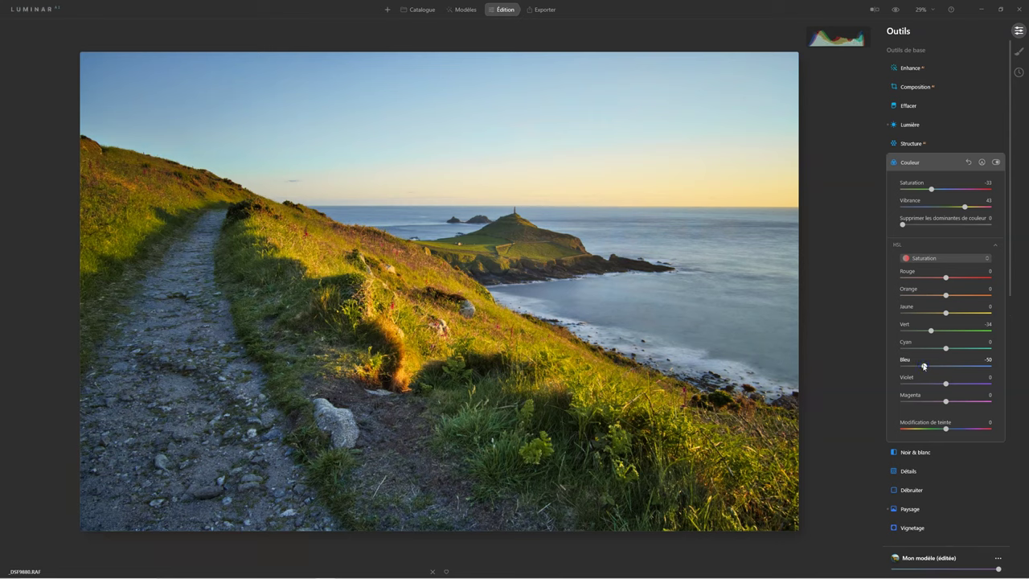
left_click(945, 259)
left_click(929, 301)
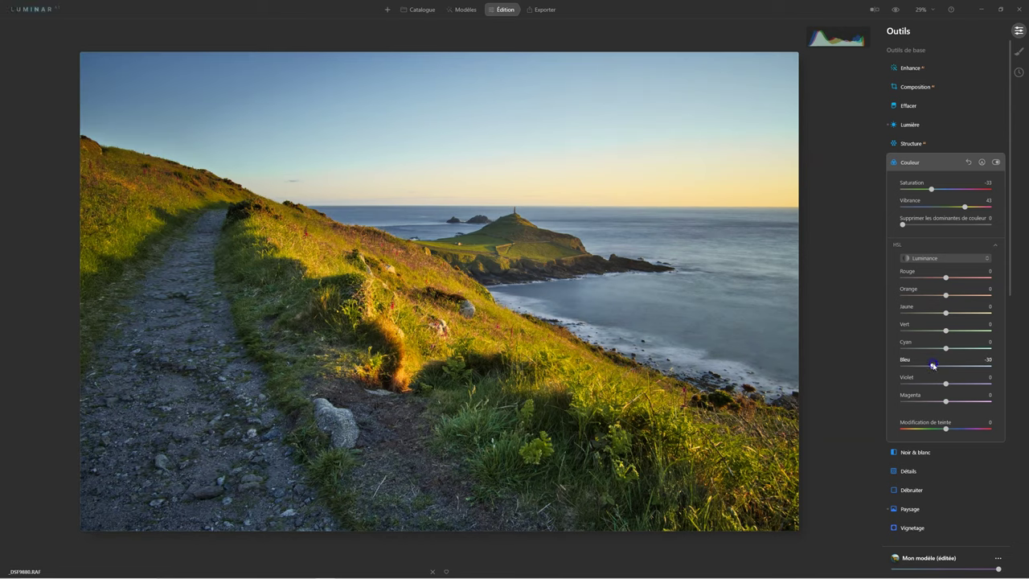
left_click(929, 165)
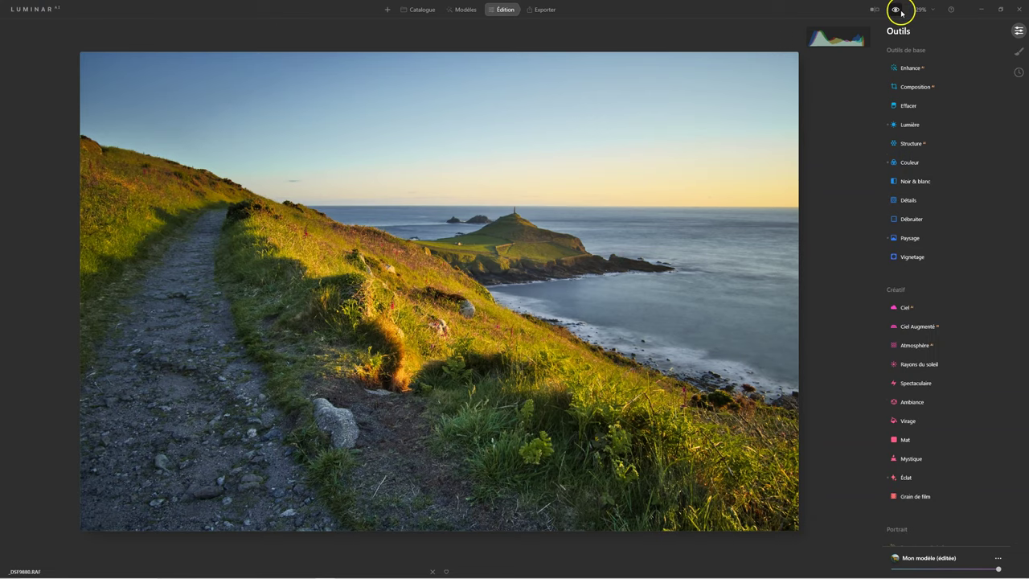
left_click(896, 10)
left_click(901, 11)
left_click(897, 9)
Set HSL saturation to orange -27 and yellow -26.
left_click(909, 162)
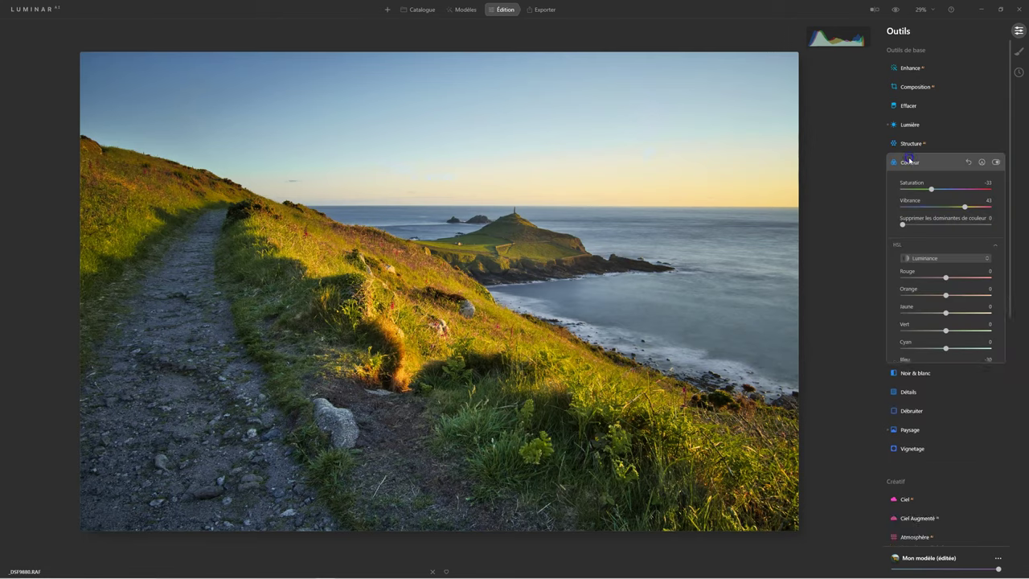
left_click(932, 260)
left_click(933, 286)
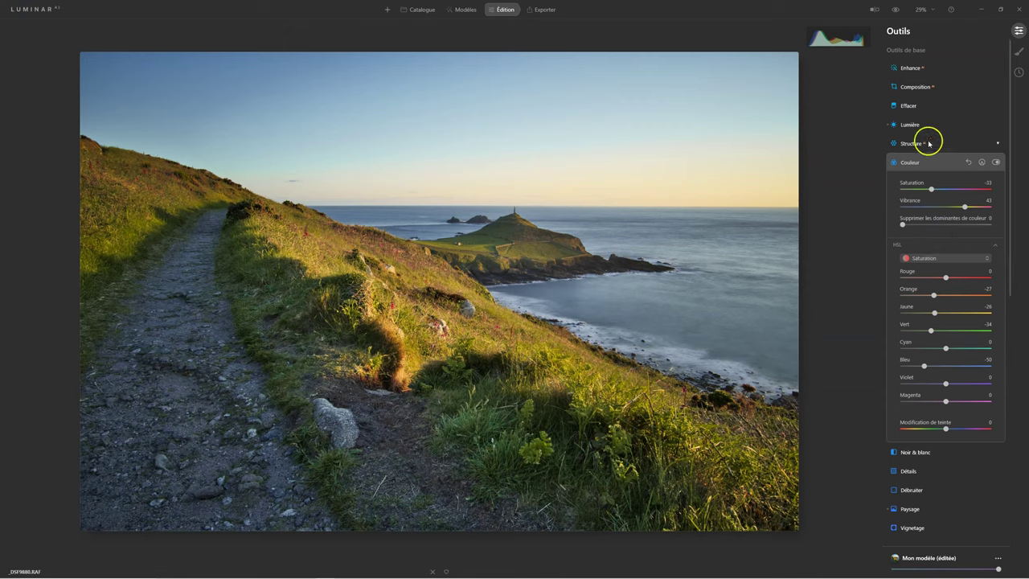
left_click(916, 165)
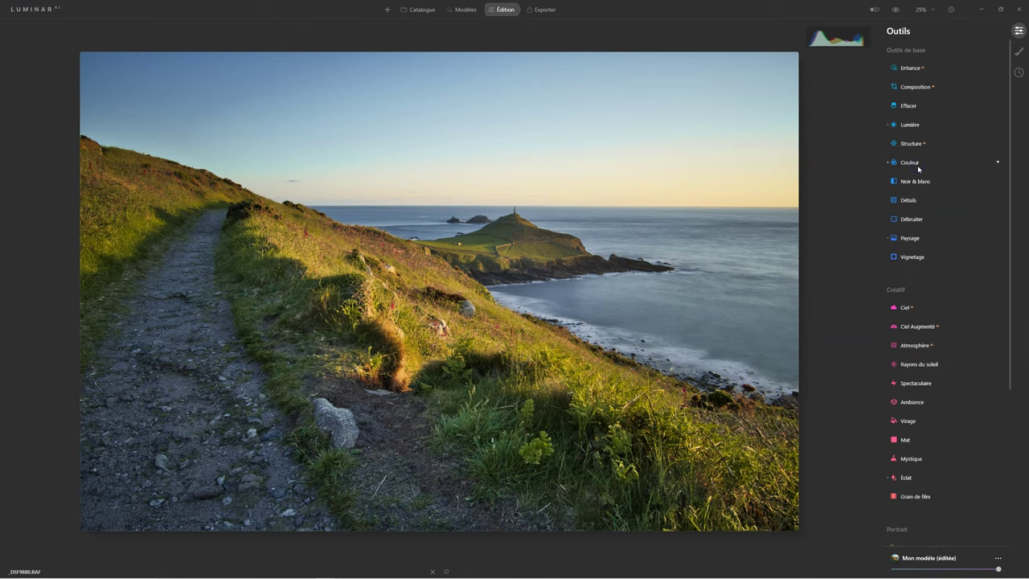
Add a Basique masking layer, collapse it, and return to the Outils tool list.
left_click(1019, 51)
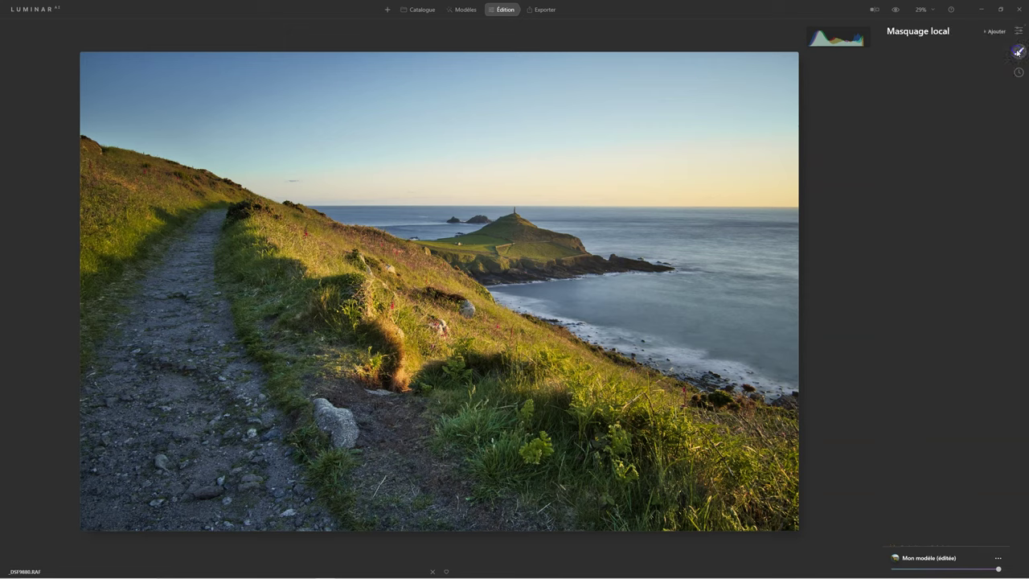
left_click(1005, 38)
left_click(994, 50)
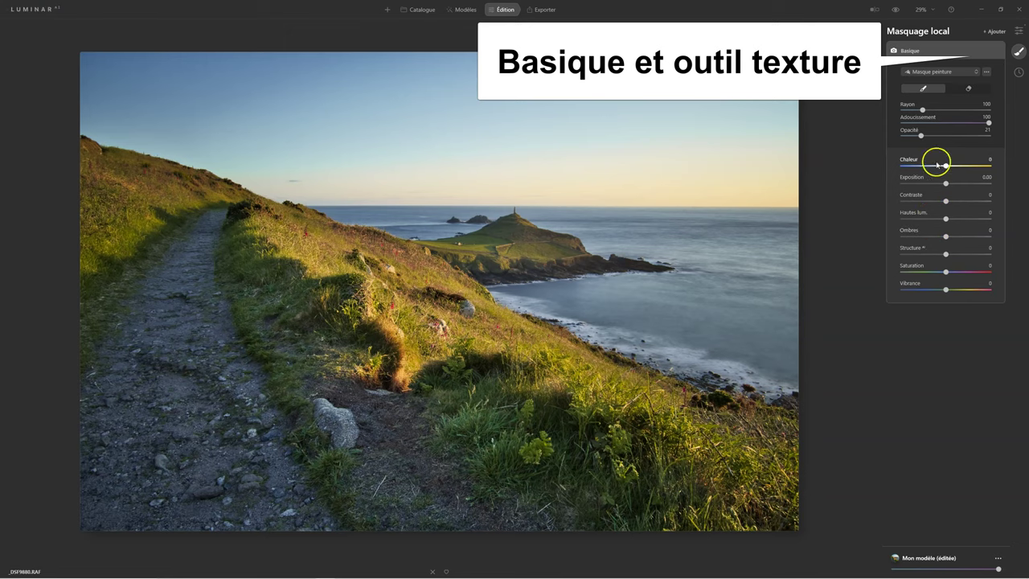
left_click(913, 50)
left_click(1019, 31)
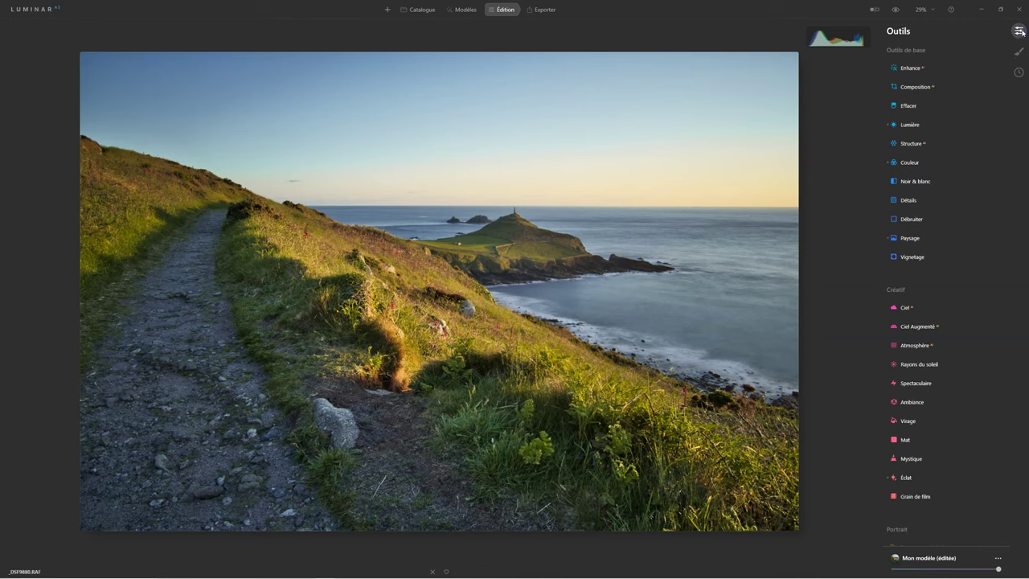
scroll(941, 449, "down", 3)
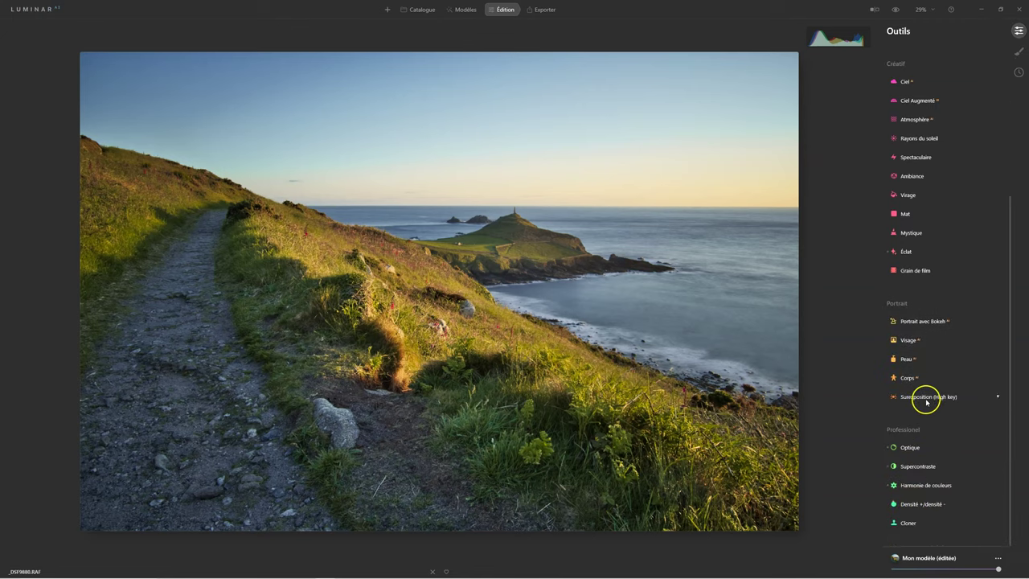
scroll(926, 402, "up", 3)
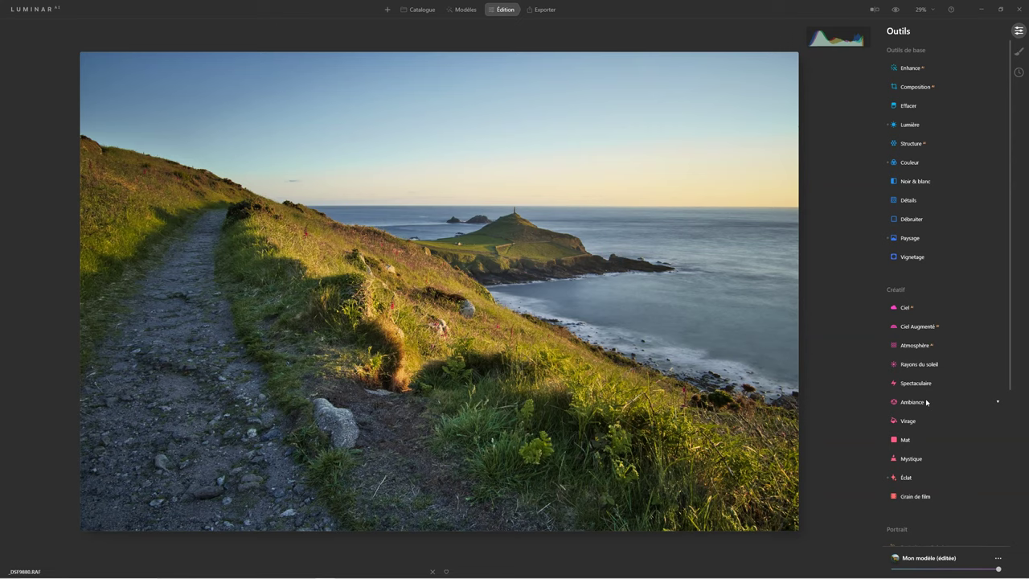
Centre a Vignetage on a chosen point in the photo with Quantité around -50.
left_click(921, 257)
left_click(922, 278)
left_click(352, 388)
mouse_move(945, 300)
left_mouse_down()
mouse_move(901, 300)
mouse_move(901, 319)
left_mouse_up()
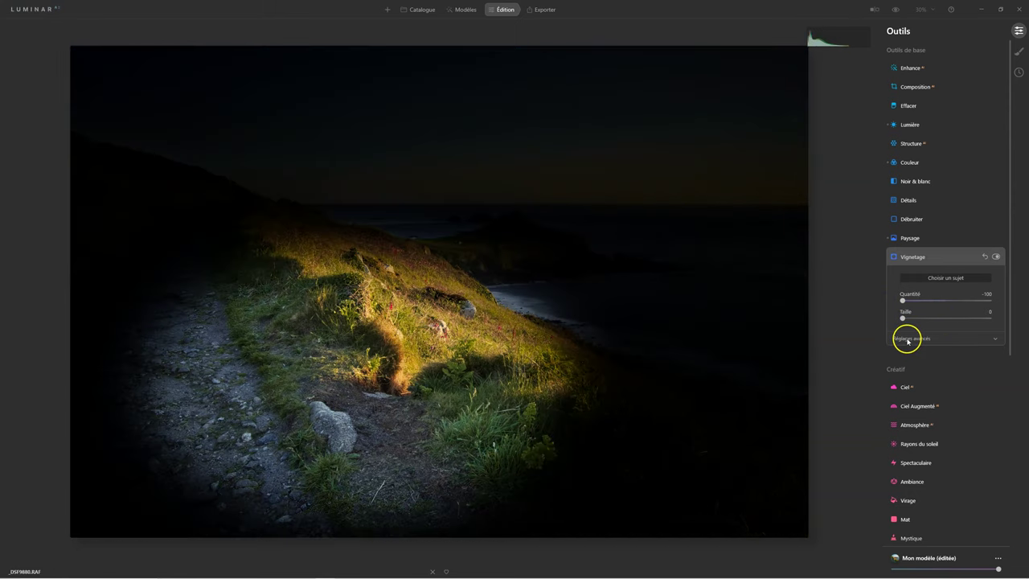
Set the vignette's Progressivité to 100 in Réglages avancés and fine-tune its strength.
left_click(907, 338)
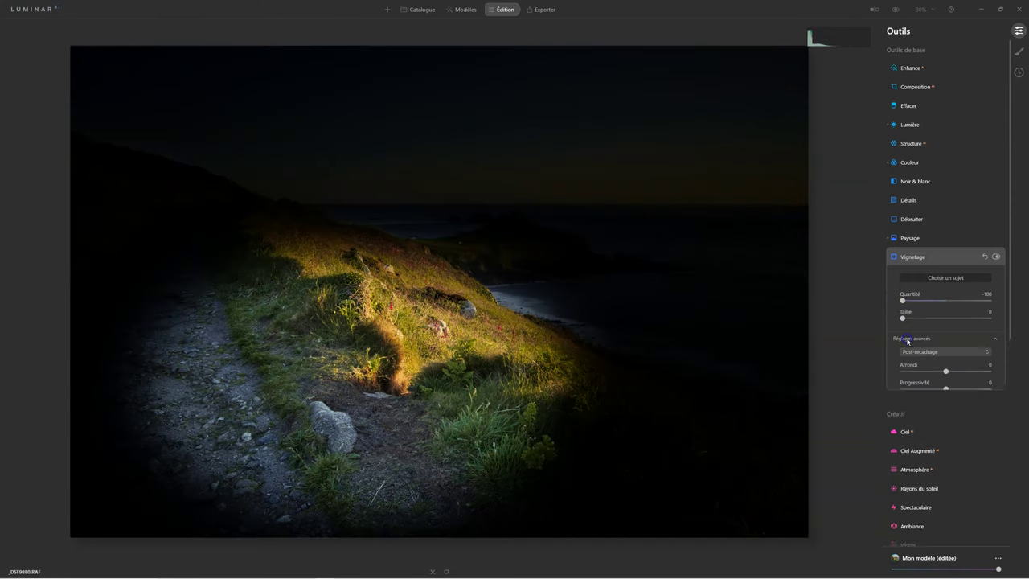
left_click(912, 405)
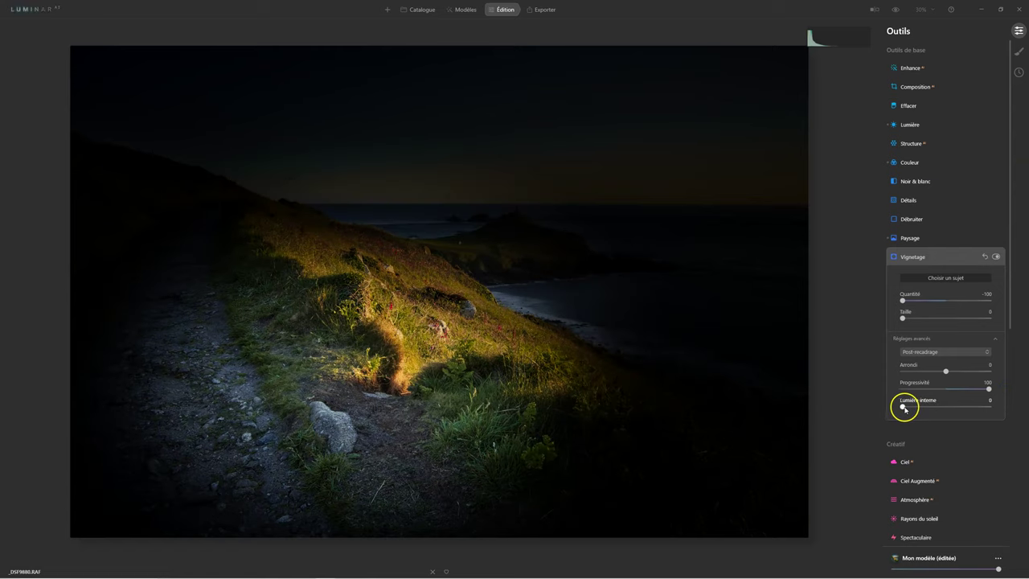
mouse_move(939, 299)
left_mouse_down()
mouse_move(902, 302)
mouse_move(931, 299)
left_mouse_up()
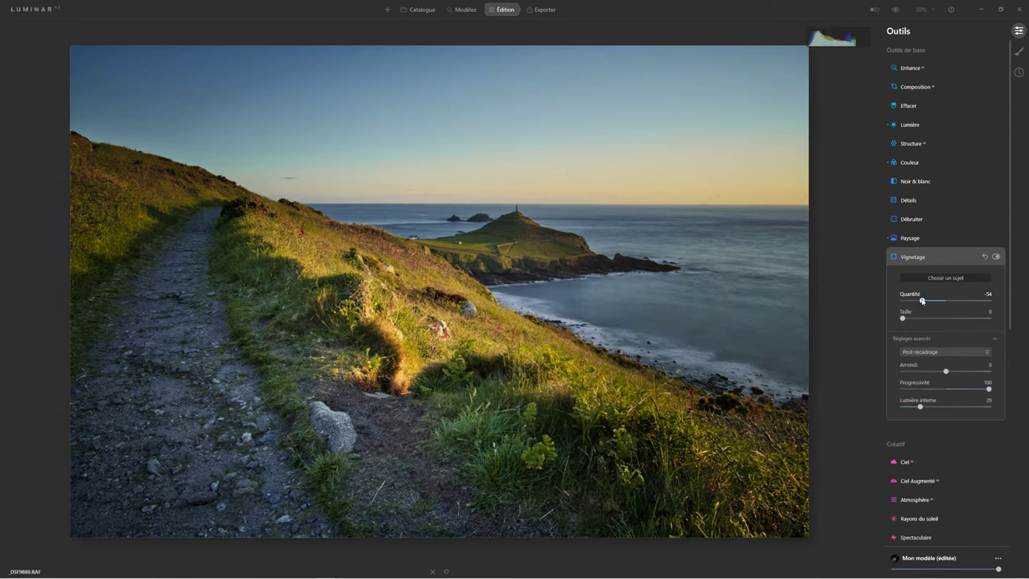
left_click(903, 317)
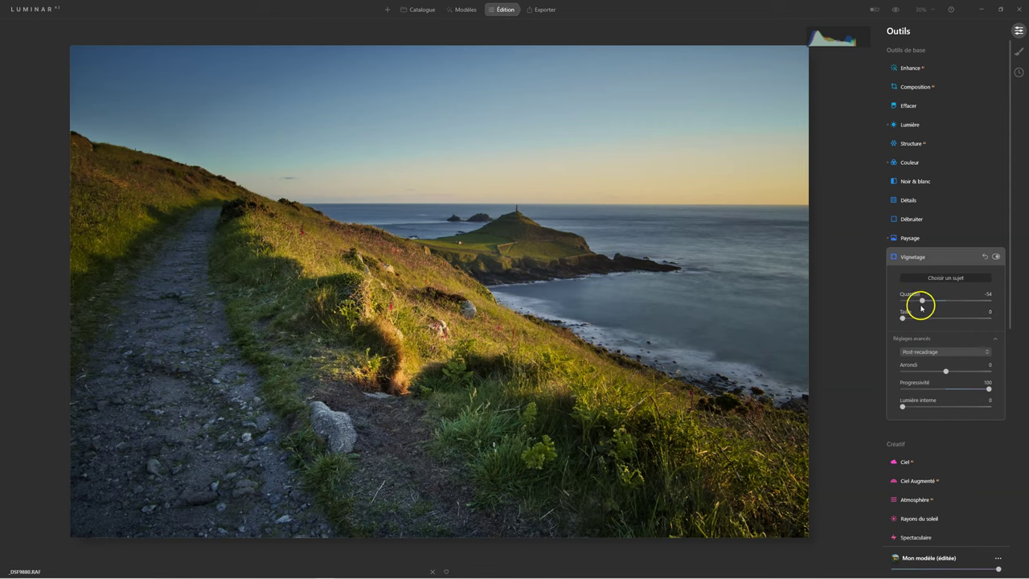
left_click_drag(926, 300, 927, 300)
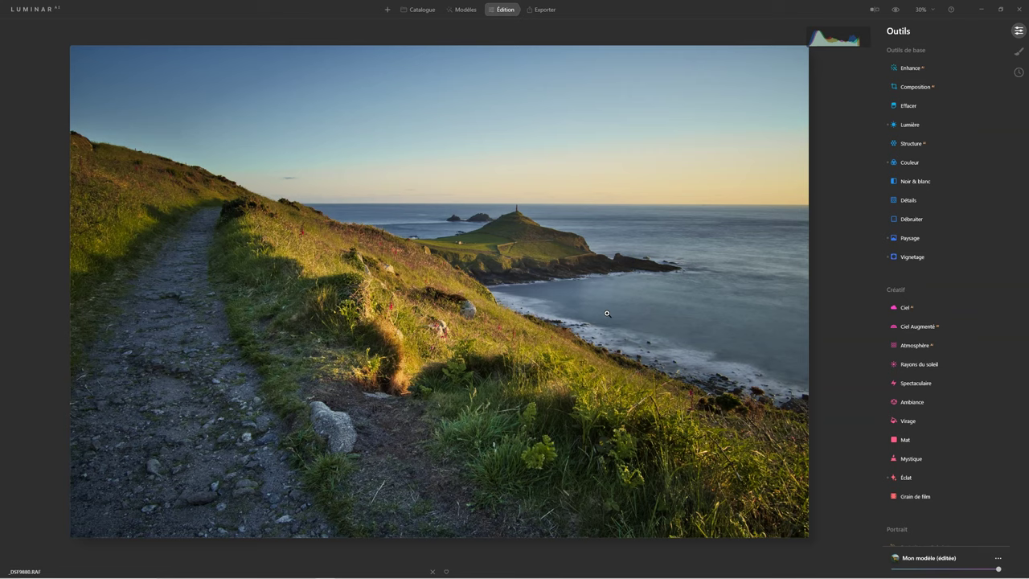
scroll(913, 76, "down", 1)
scroll(913, 76, "down", 3)
scroll(914, 76, "down", 2)
scroll(913, 77, "up", 5)
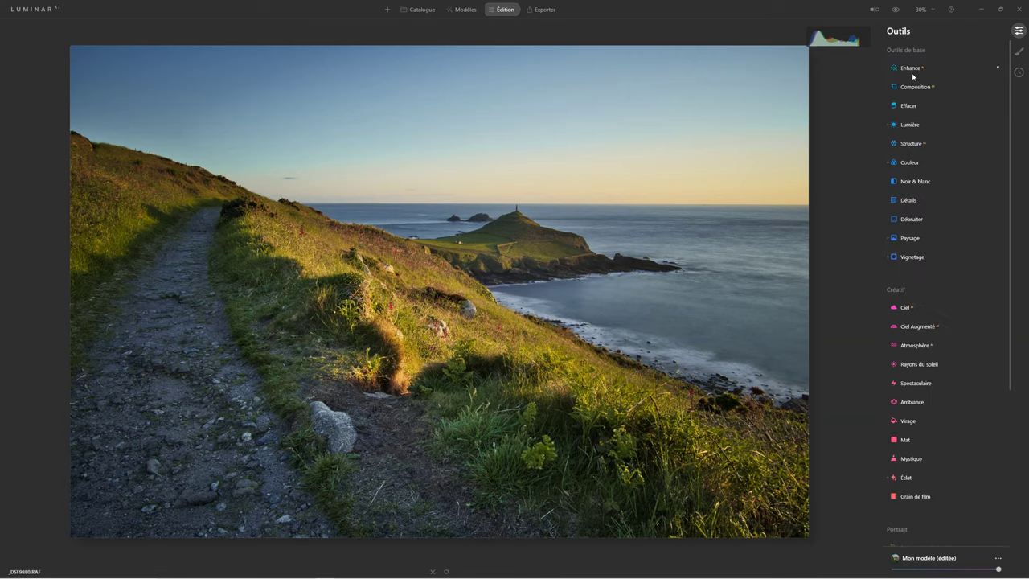
scroll(891, 203, "down", 1)
scroll(919, 306, "down", 1)
scroll(908, 337, "down", 3)
scroll(905, 394, "down", 1)
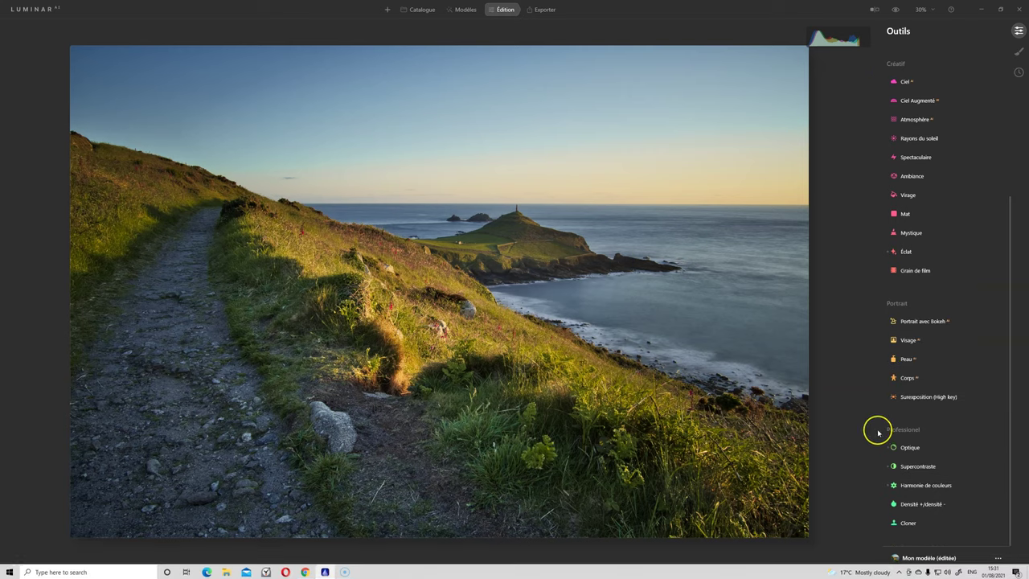
scroll(909, 442, "up", 3)
scroll(907, 453, "up", 2)
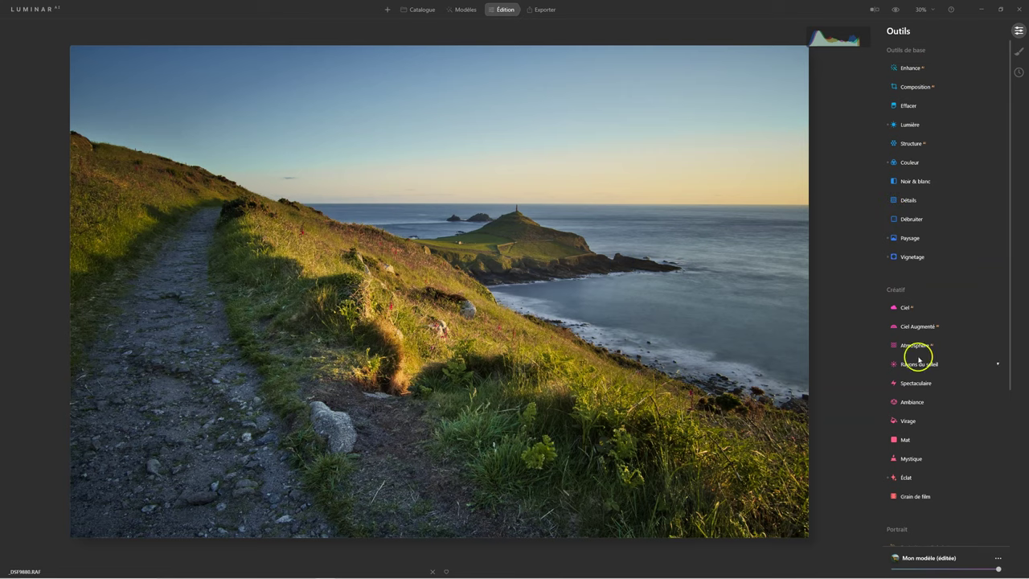
scroll(942, 88, "down", 3)
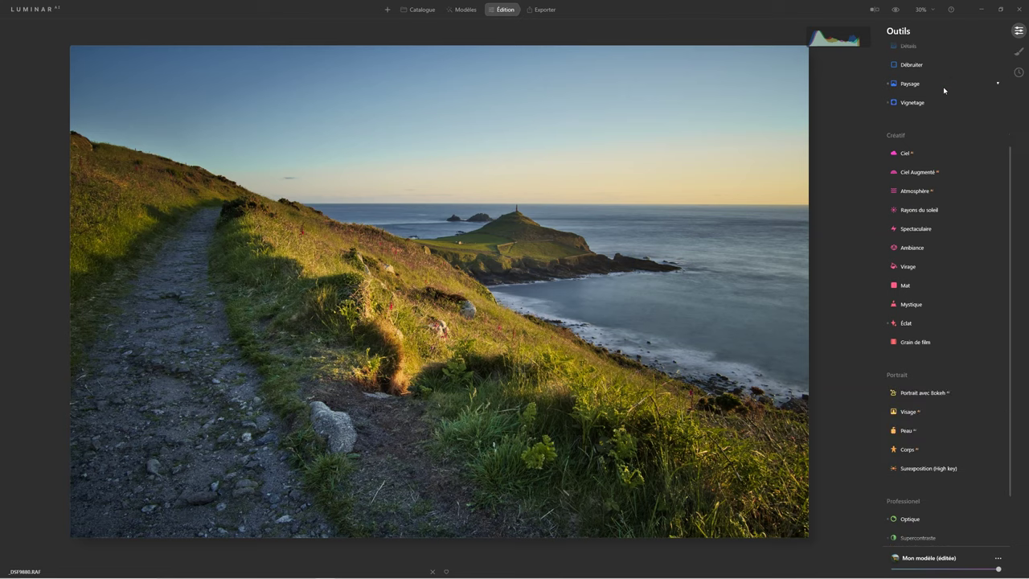
scroll(944, 90, "down", 2)
scroll(944, 90, "up", 2)
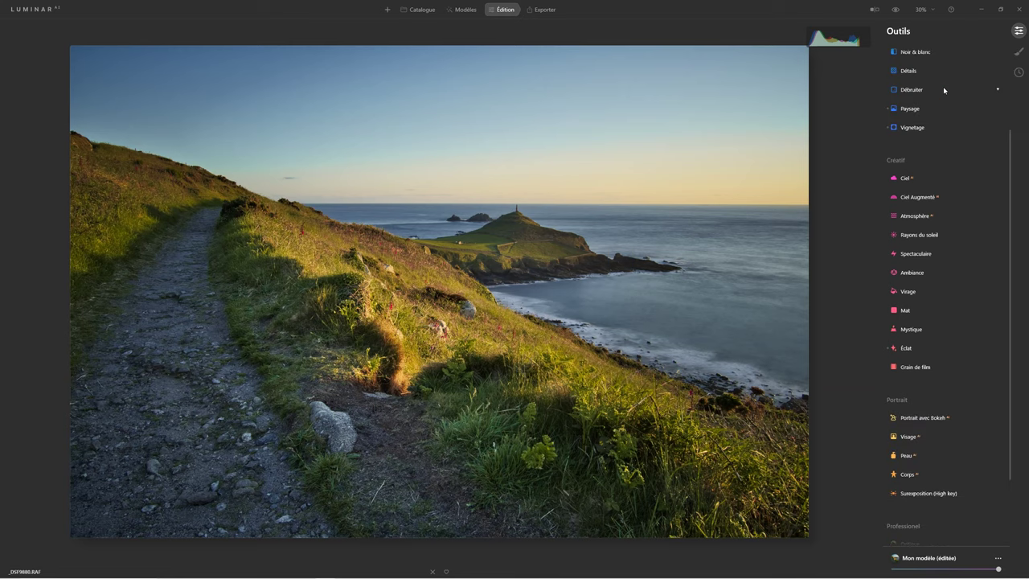
scroll(944, 90, "up", 3)
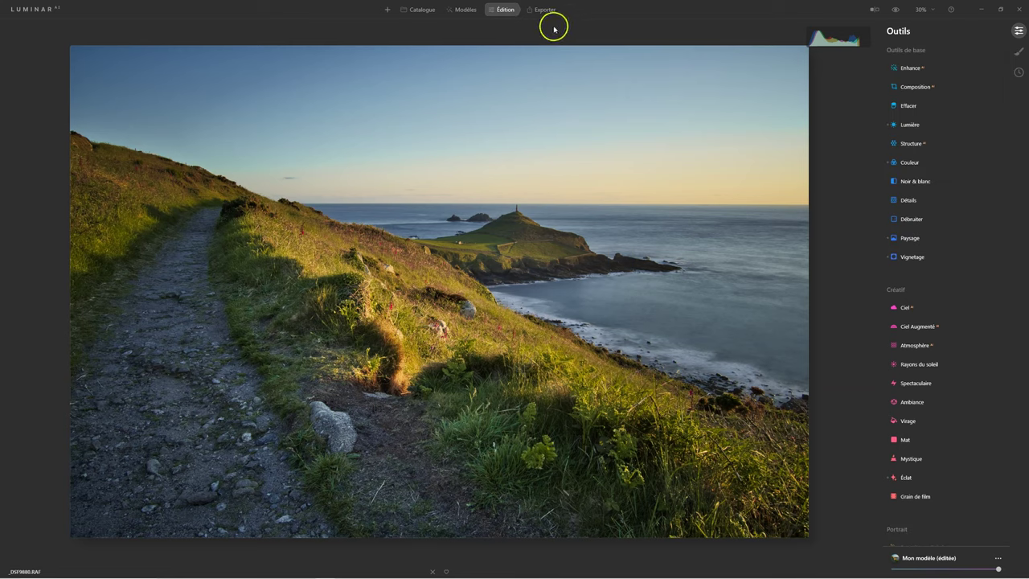
Reset all adjustments on the clifftop photo.
right_click(548, 266)
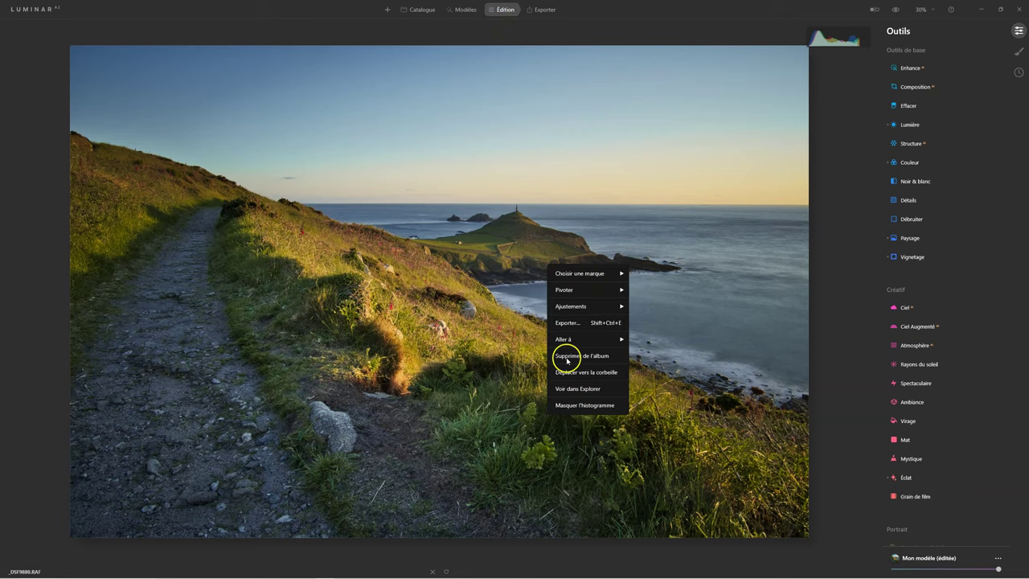
mouse_move(571, 307)
left_click(661, 360)
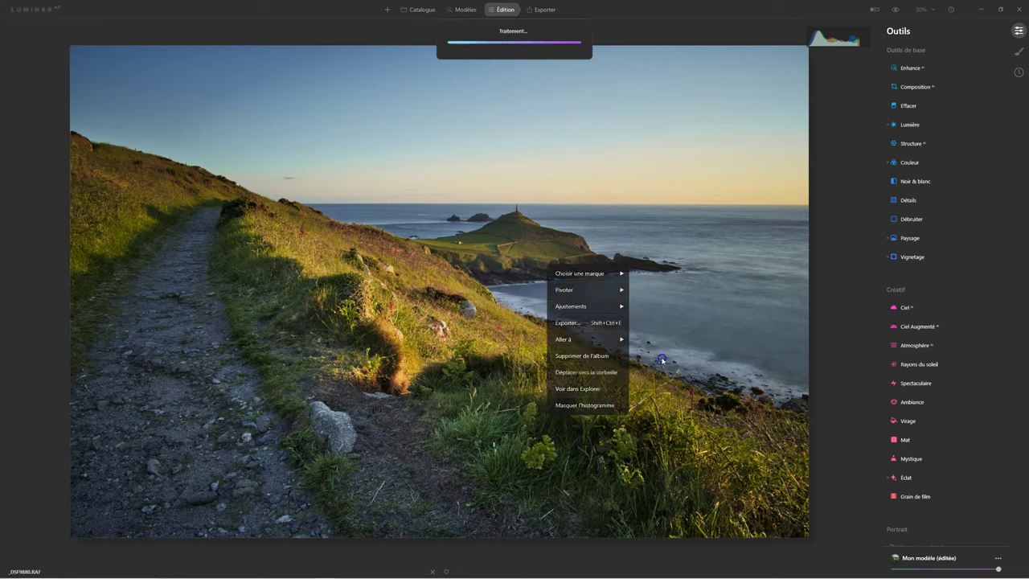
left_click(464, 9)
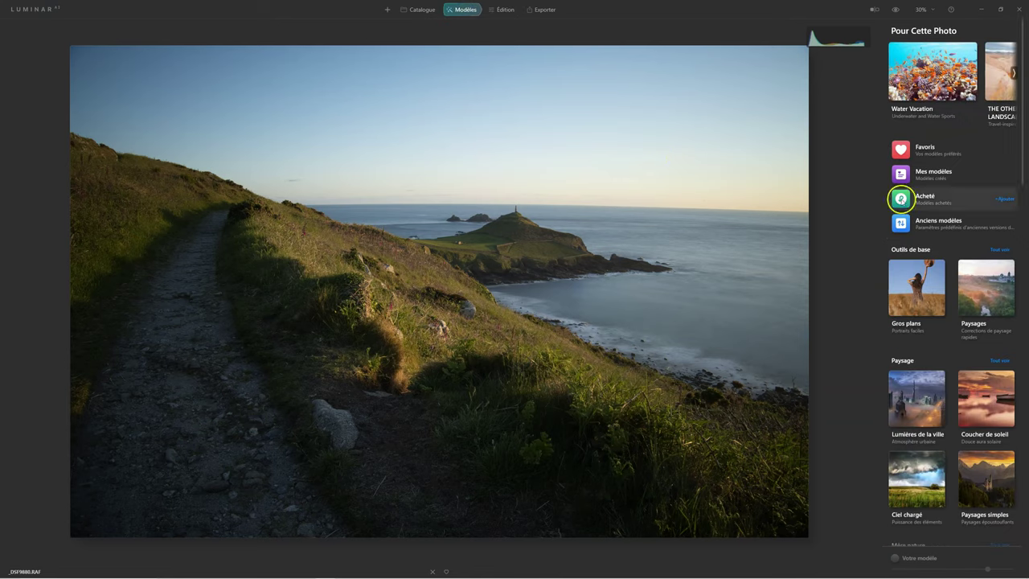
Browse the purchased templates, then open the Water Vacation collection from Pour Cette Photo.
left_click(902, 199)
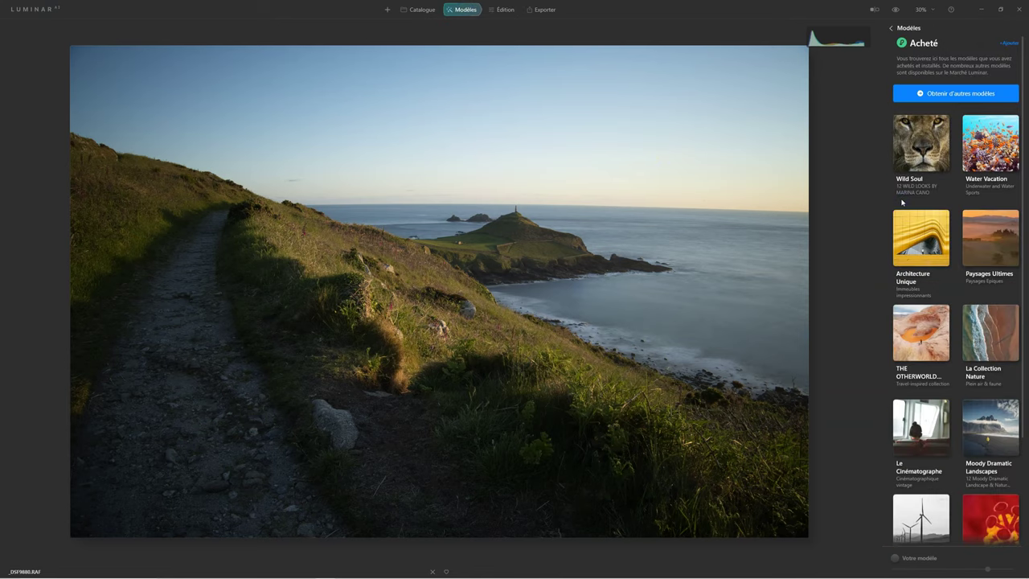
scroll(953, 291, "down", 3)
scroll(955, 209, "up", 3)
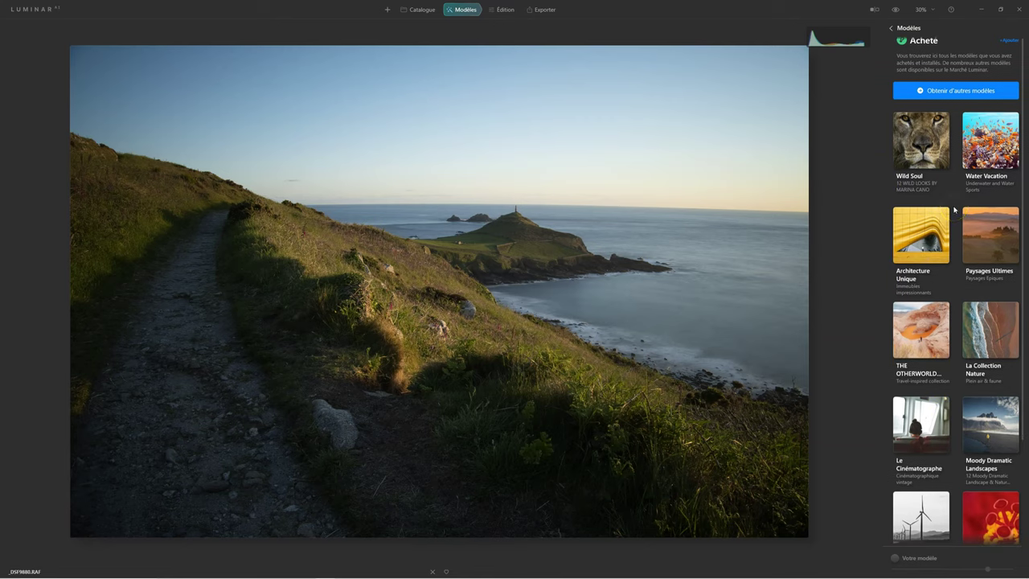
left_click(874, 173)
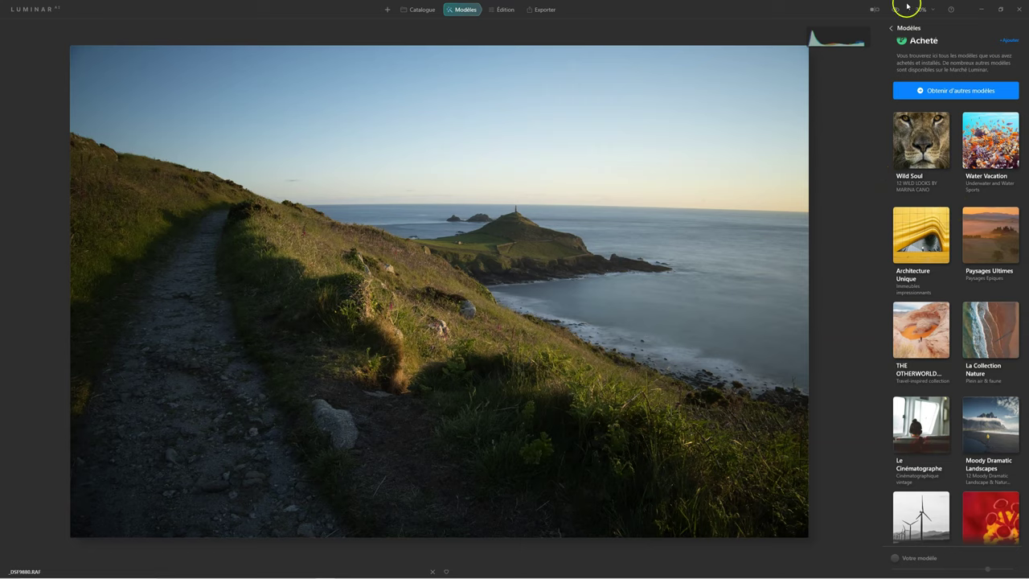
left_click(890, 32)
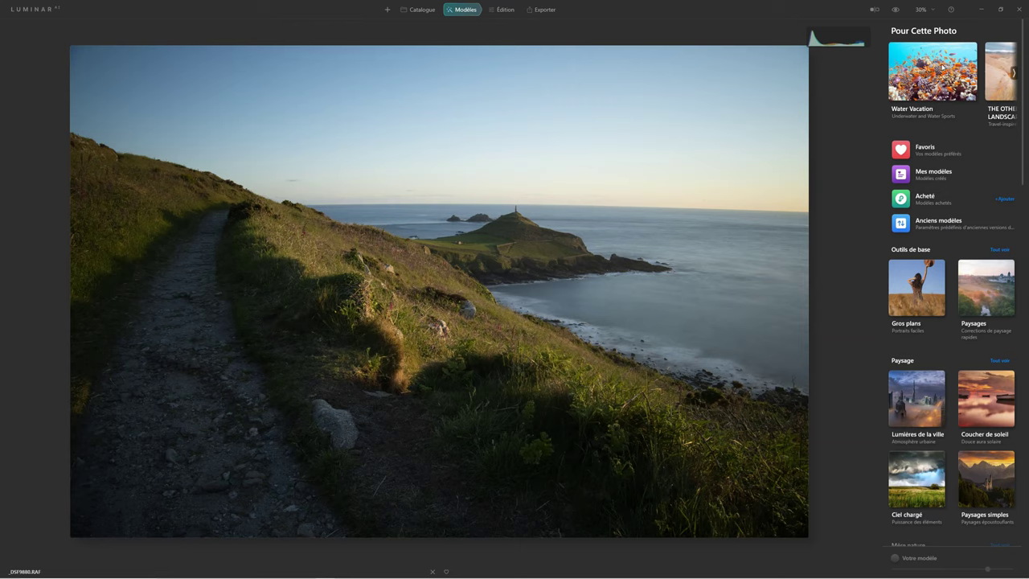
left_click(939, 64)
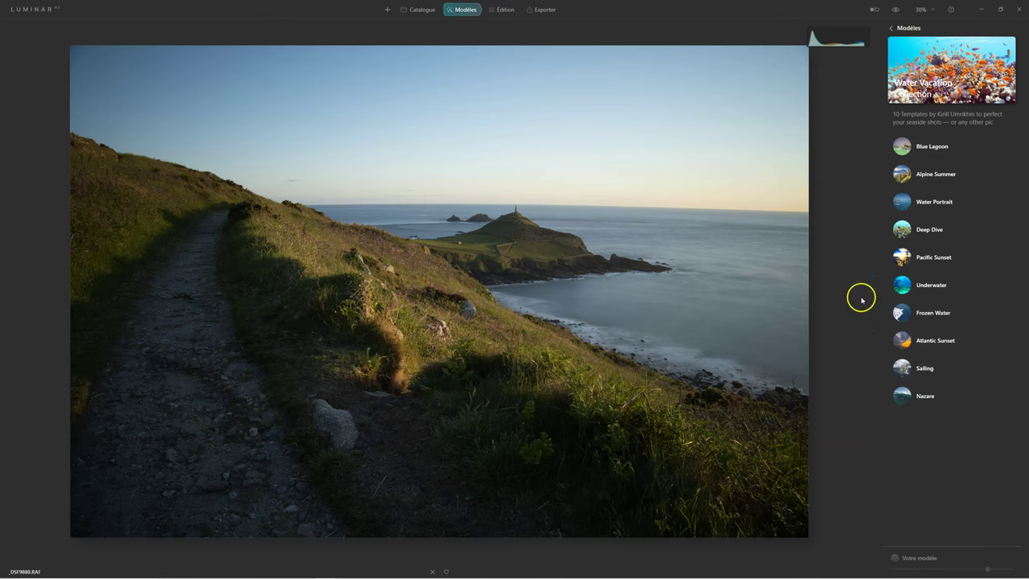
Apply the Nazare template, compare with the original, and set its amount to maximum.
left_click(907, 396)
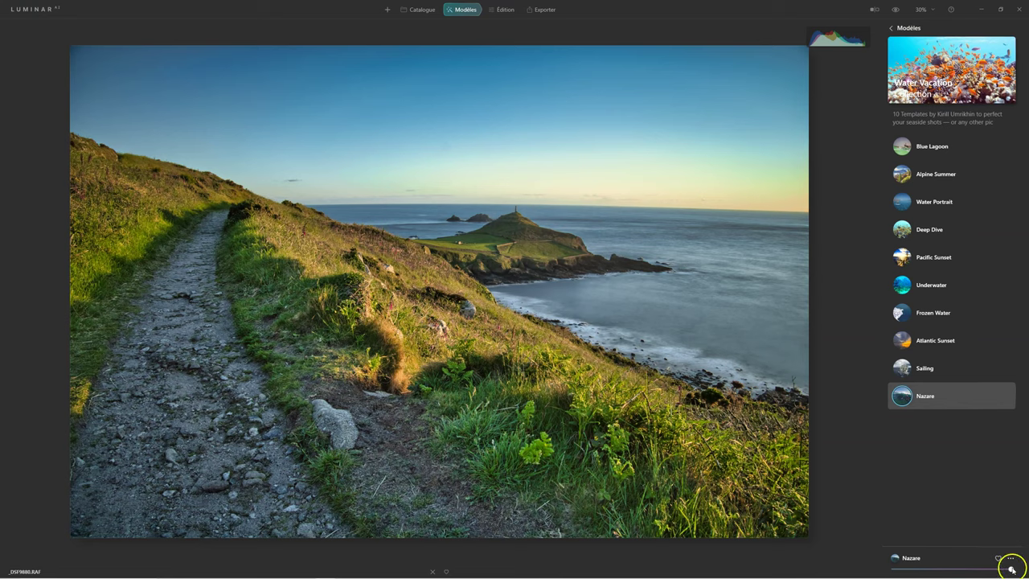
mouse_move(955, 569)
left_mouse_down()
mouse_move(940, 569)
mouse_move(976, 570)
mouse_move(934, 568)
mouse_move(985, 568)
left_mouse_up()
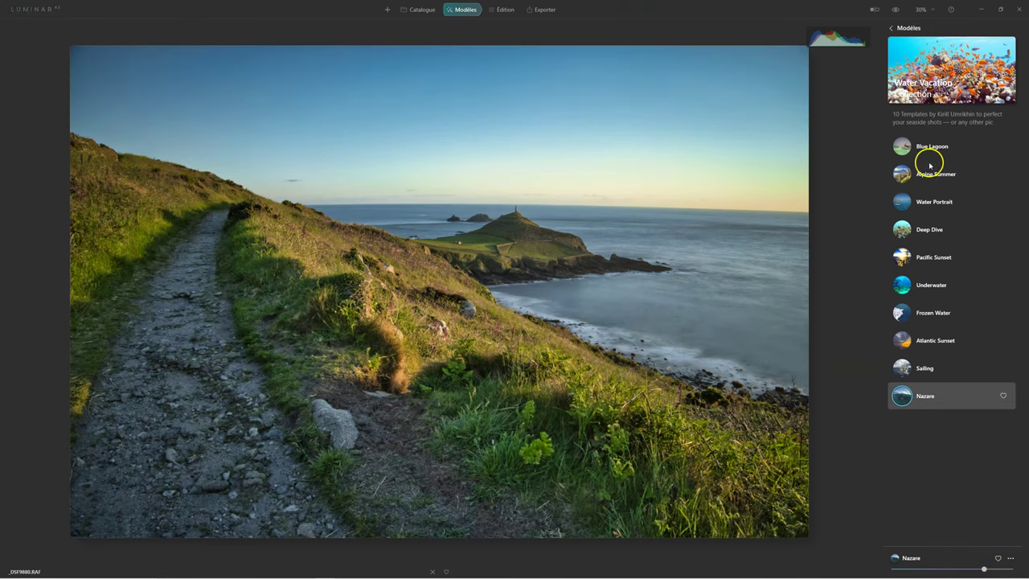
left_click(896, 10)
left_click(895, 10)
left_click(896, 10)
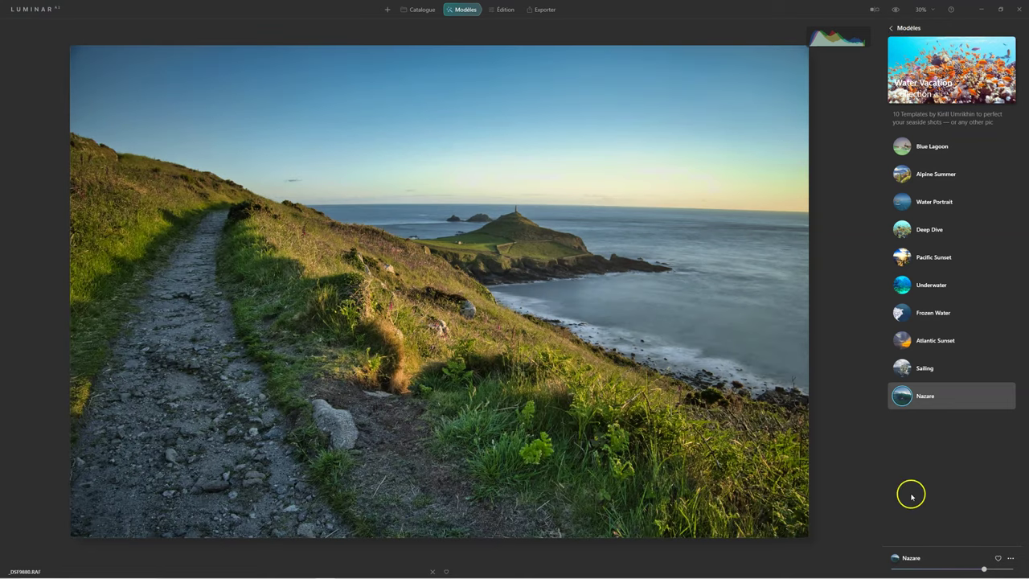
left_click_drag(984, 568, 1023, 570)
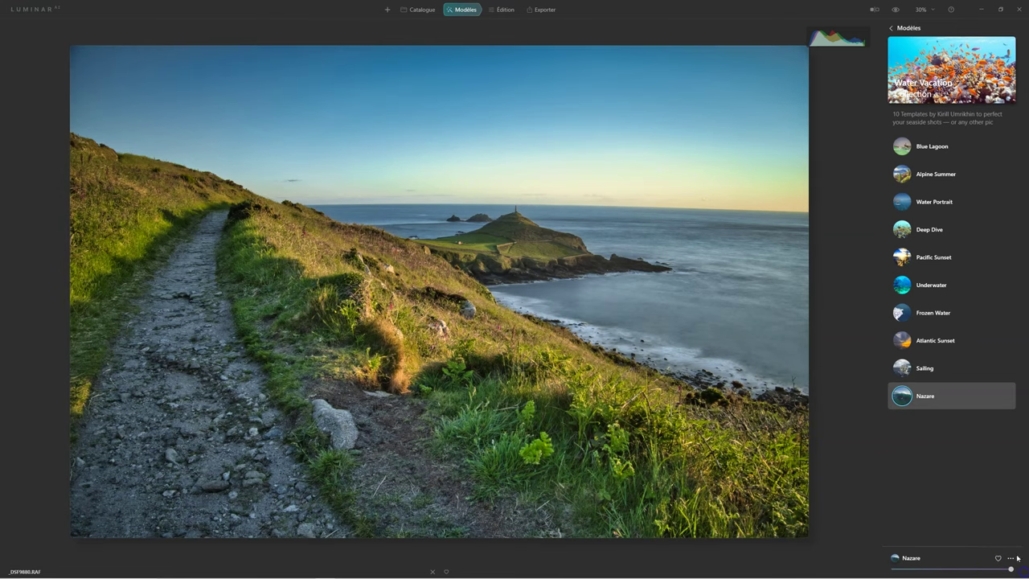
left_click(507, 10)
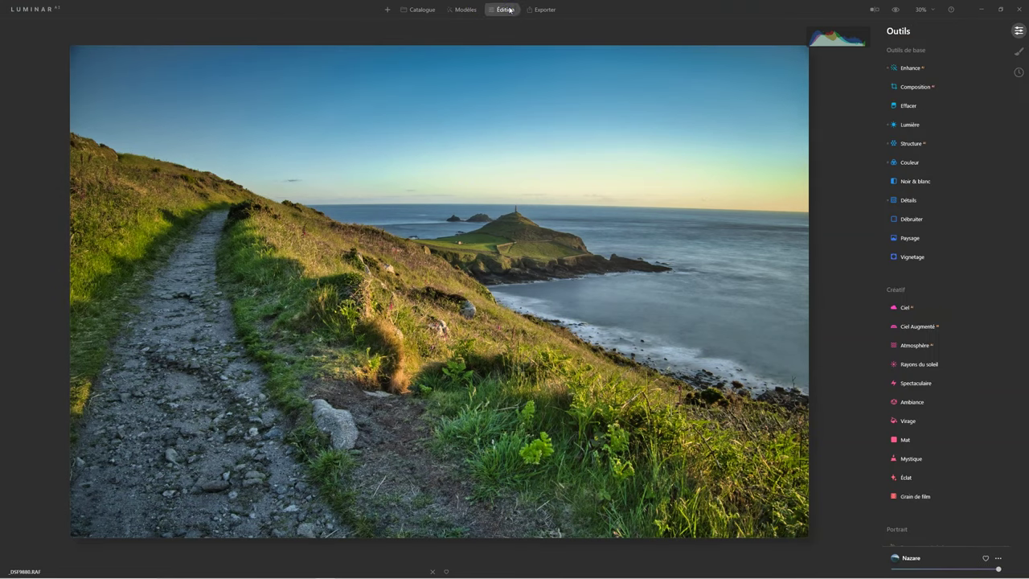
Tick Corrections de distorsion automatique under Optique and compare against the original.
scroll(919, 333, "down", 5)
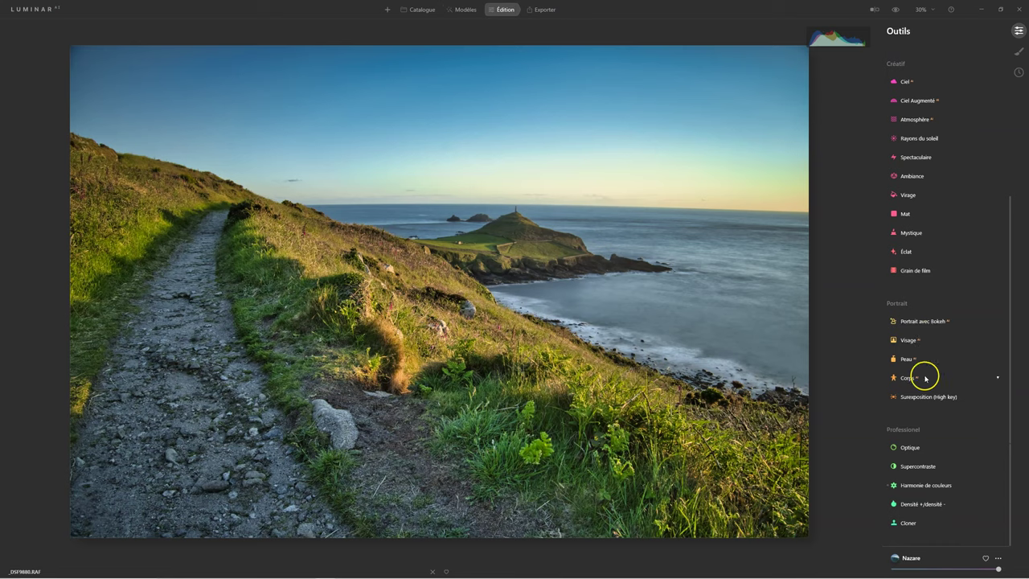
left_click(910, 447)
left_click(903, 469)
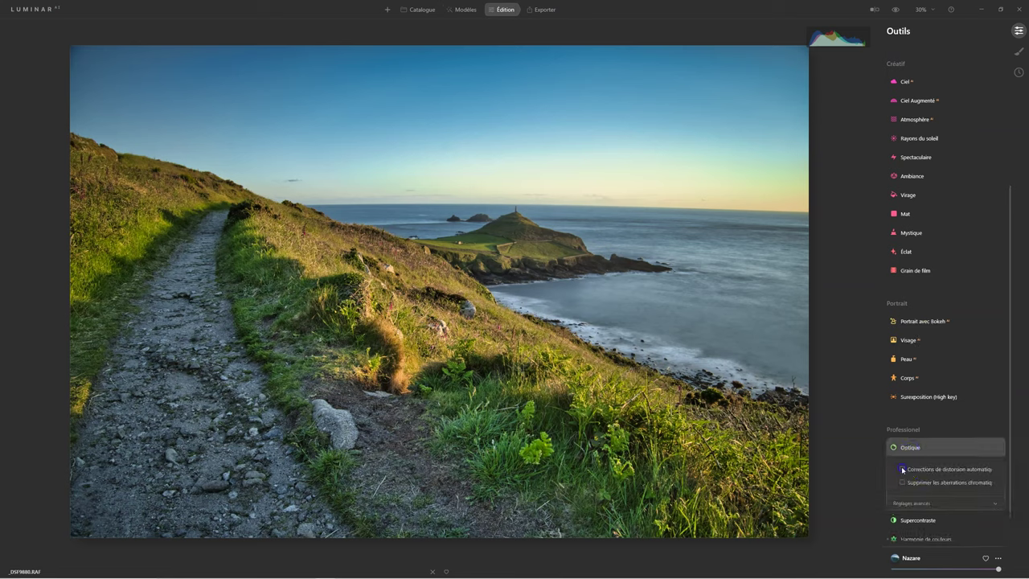
left_click(906, 447)
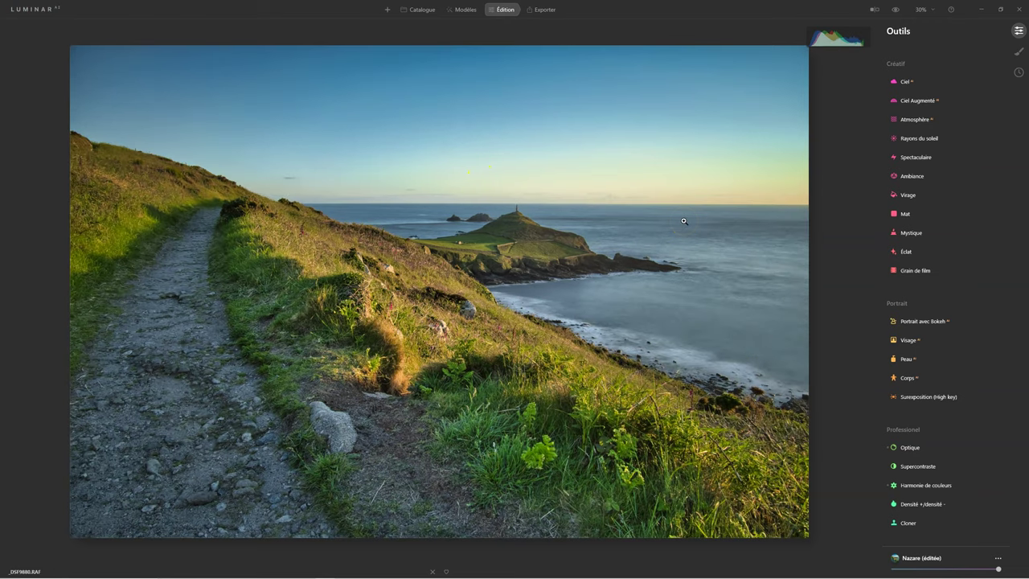
left_click(893, 13)
left_click(892, 13)
left_click(891, 13)
Scroll through the tool list down to Professionnel and back.
scroll(965, 196, "up", 3)
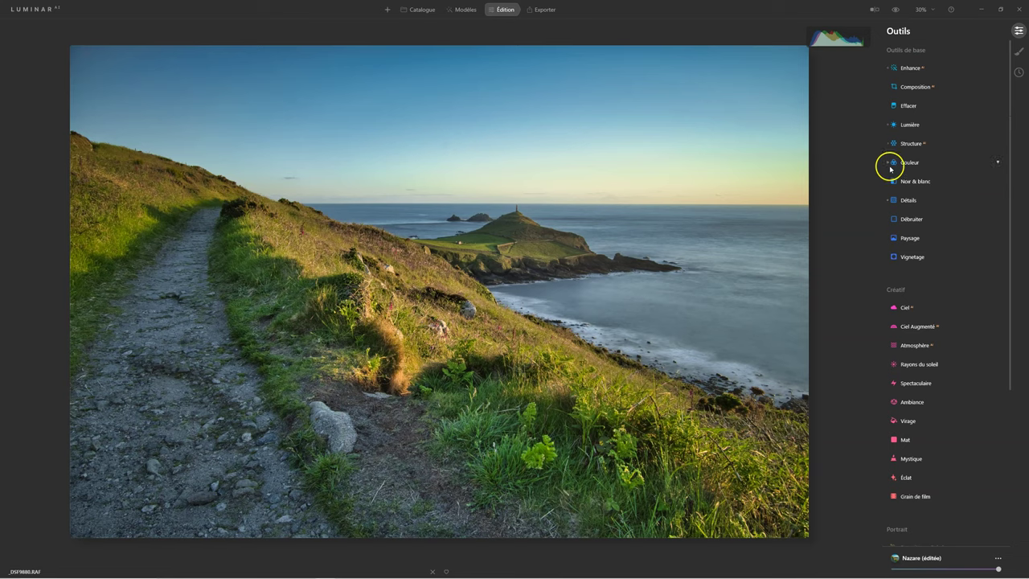
scroll(907, 296, "down", 1)
scroll(909, 294, "down", 2)
scroll(908, 294, "down", 1)
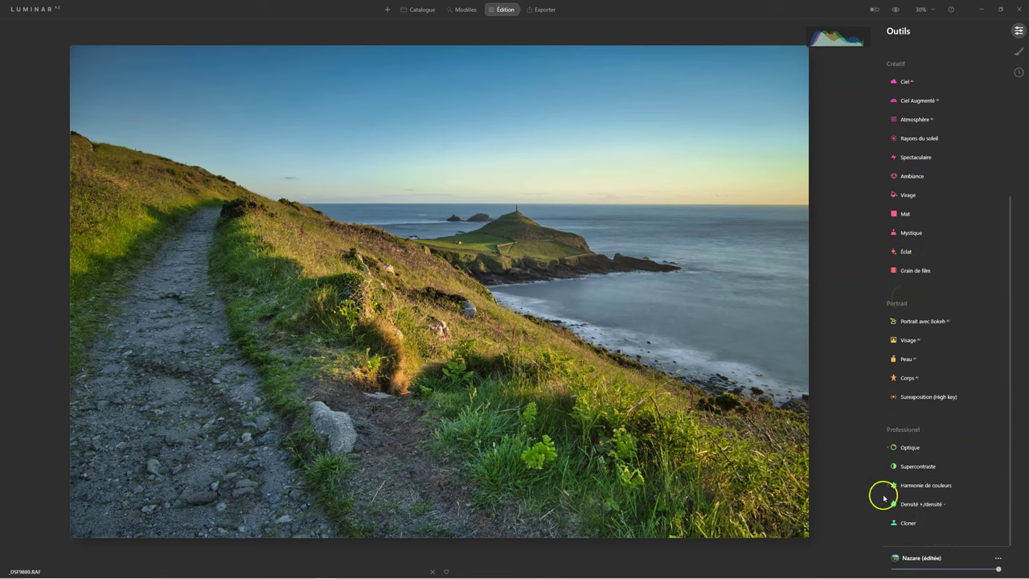
scroll(892, 482, "up", 4)
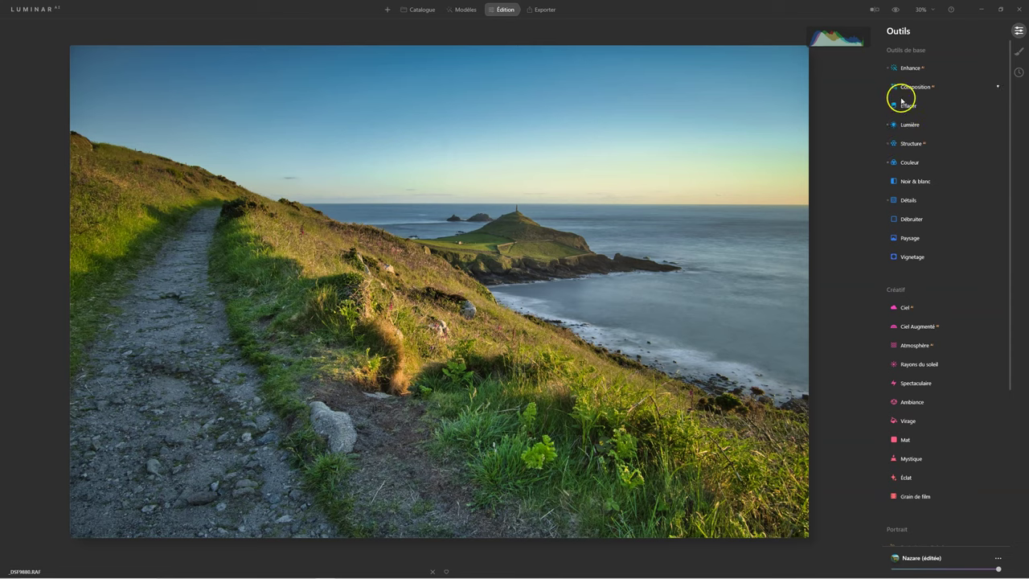
Set the Lumière white balance Température to 8908.
left_click(903, 124)
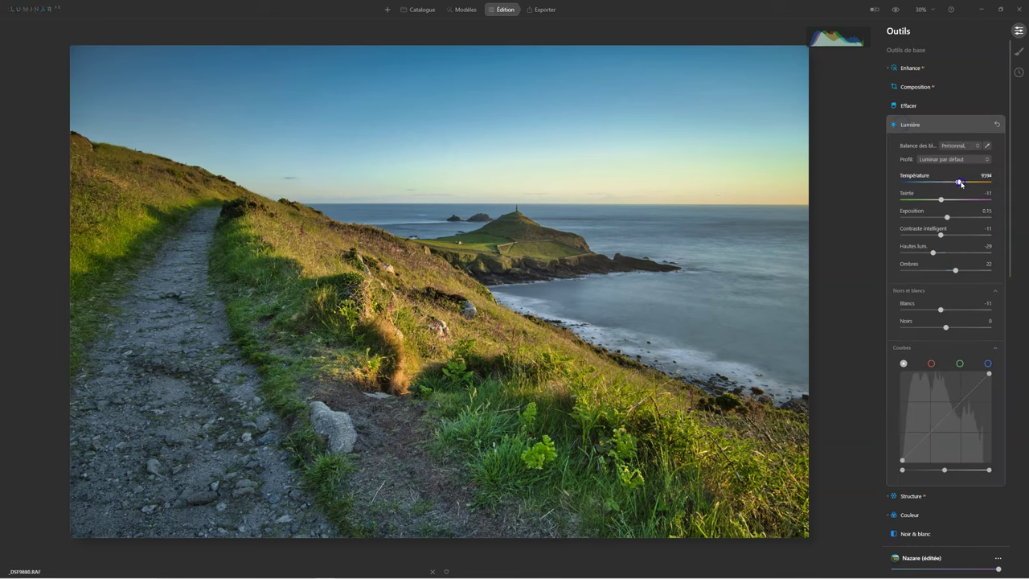
left_click_drag(961, 183, 958, 183)
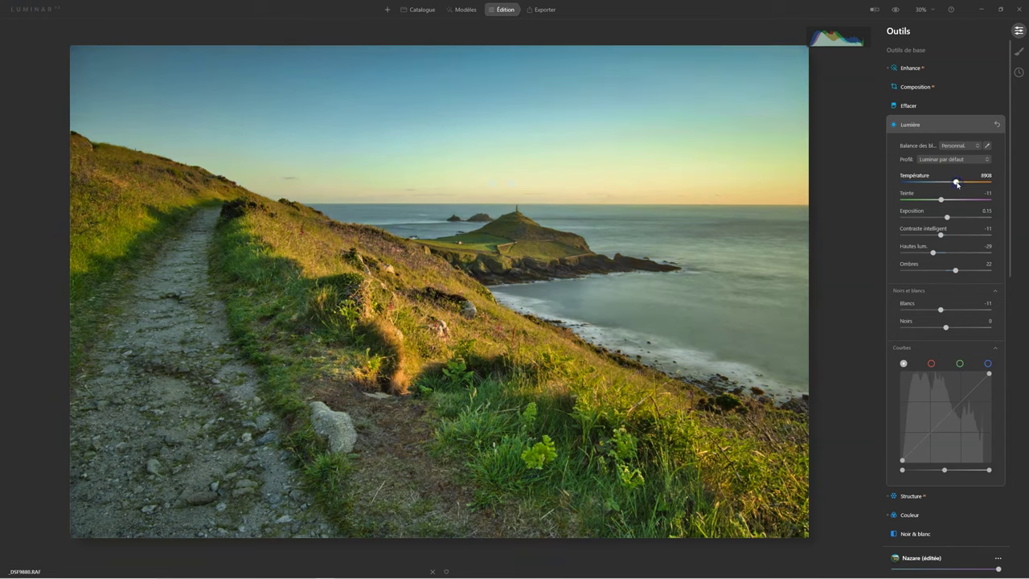
left_click(947, 180)
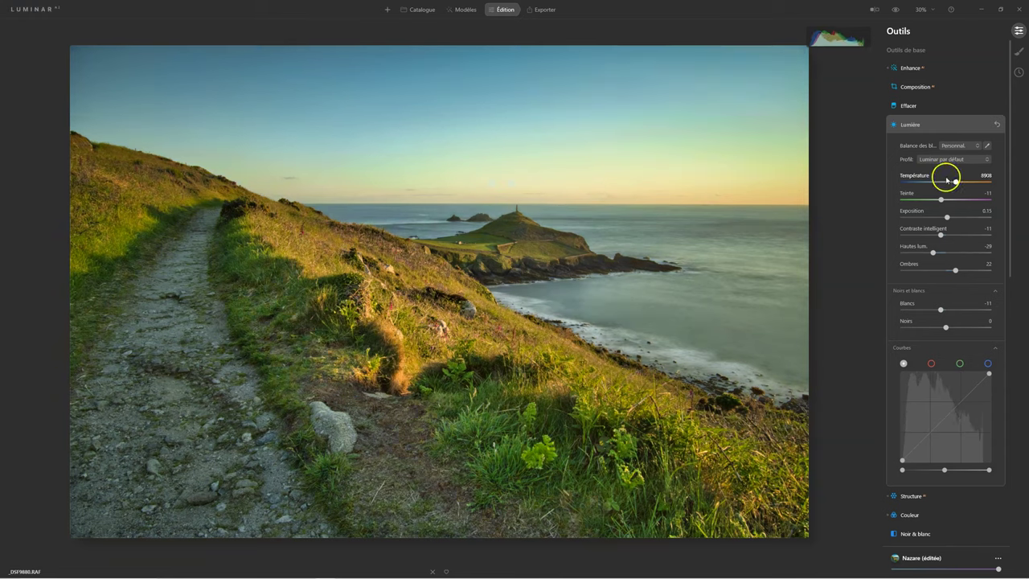
left_click(919, 126)
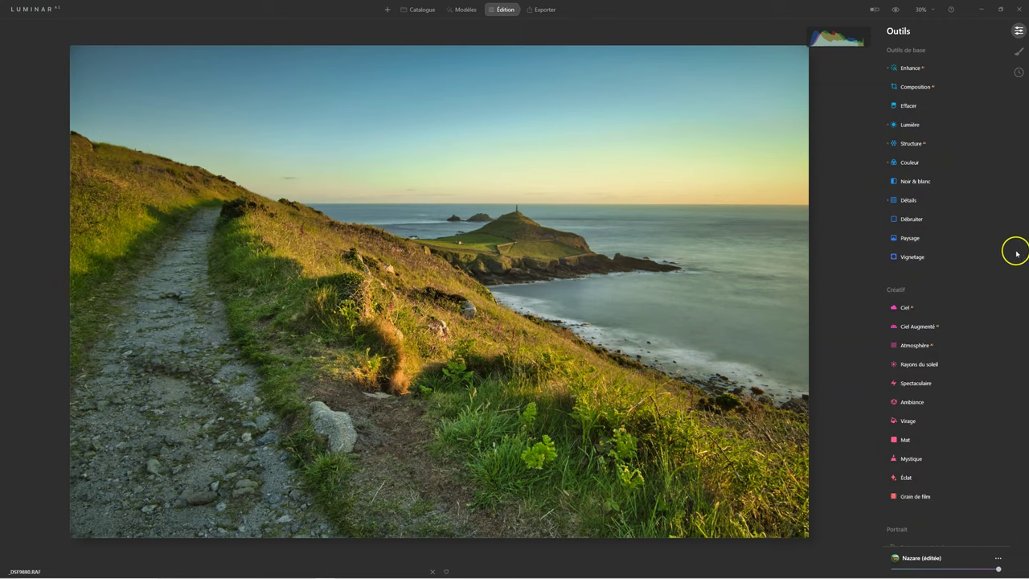
left_click(897, 9)
Lower the blue HSL saturation in Couleur to -64.
left_click(906, 164)
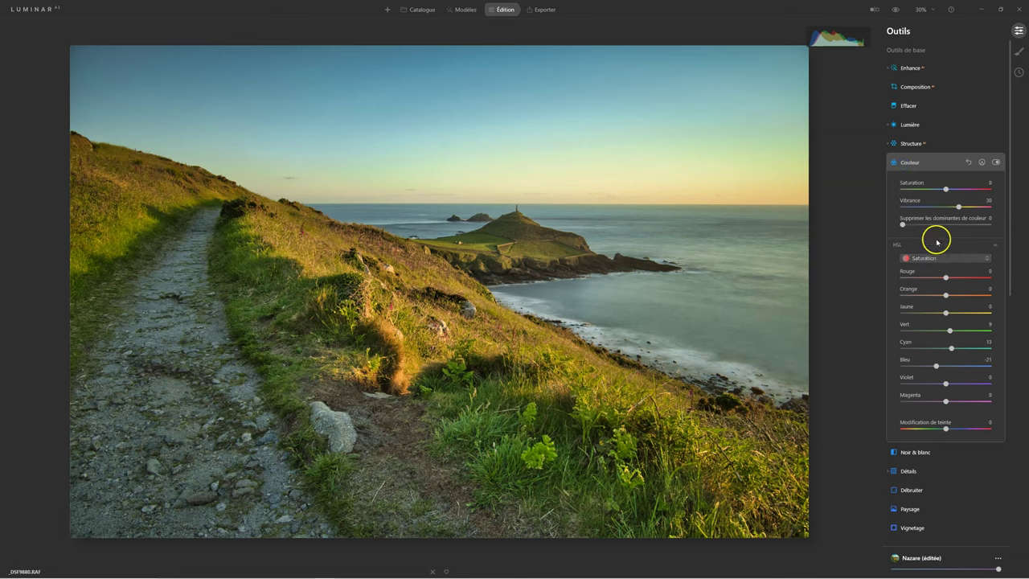
left_click(926, 259)
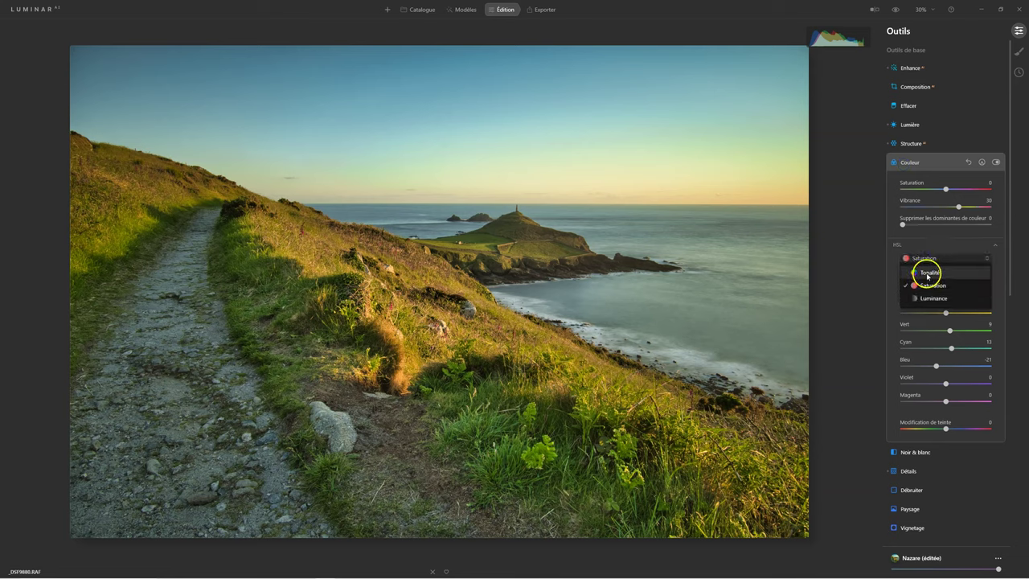
left_click(927, 273)
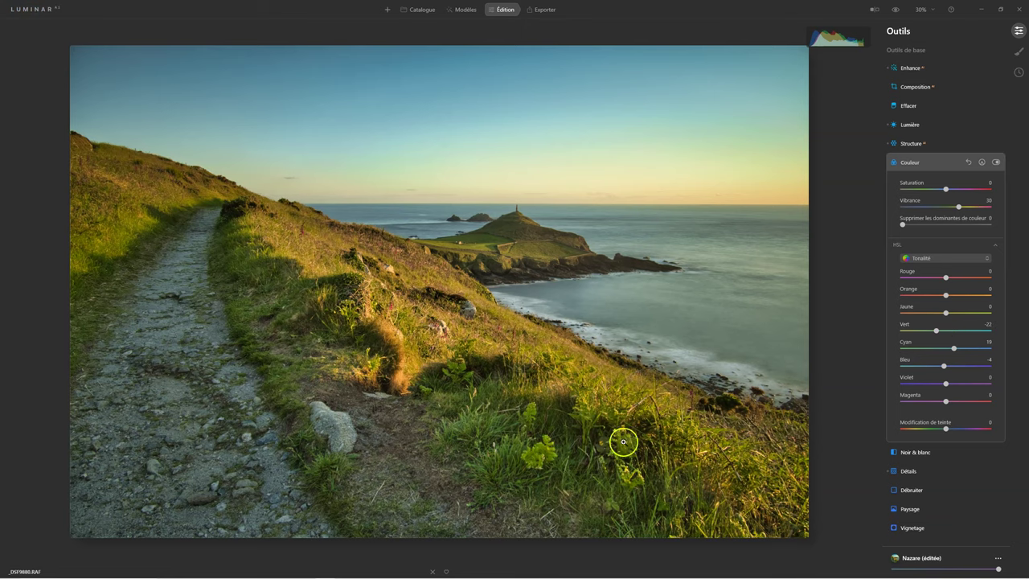
left_click(899, 164)
left_click(898, 163)
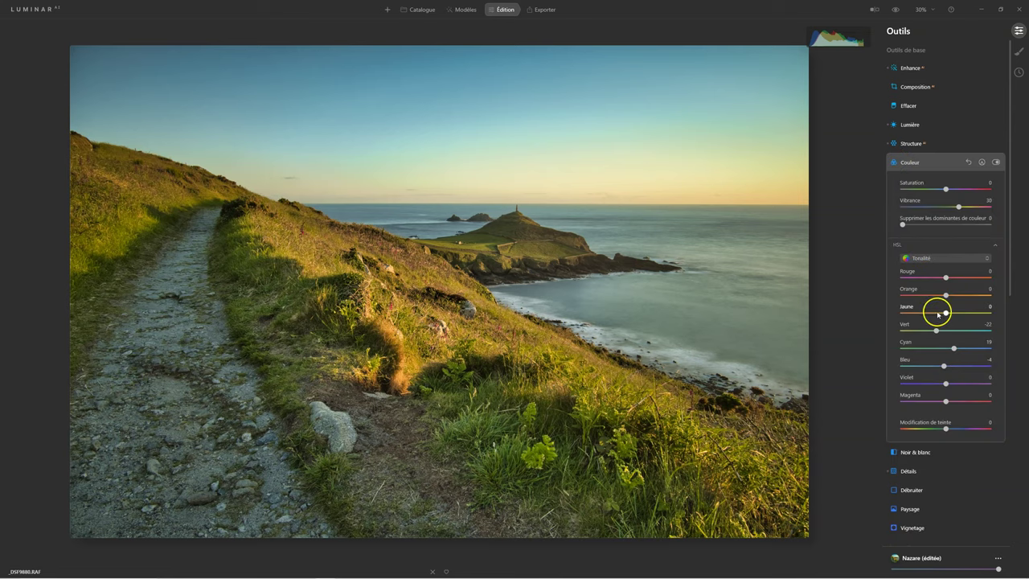
left_click(926, 258)
left_click(932, 285)
left_click(936, 367)
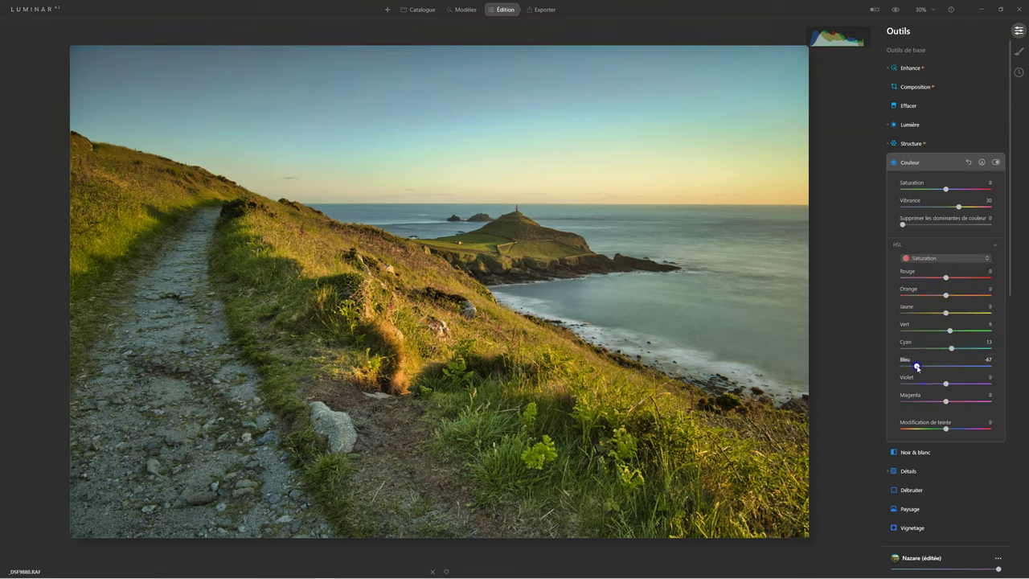
Darken the blue HSL luminance to -44 and collapse Couleur.
left_click(929, 258)
left_click(934, 299)
left_click_drag(946, 366, 923, 367)
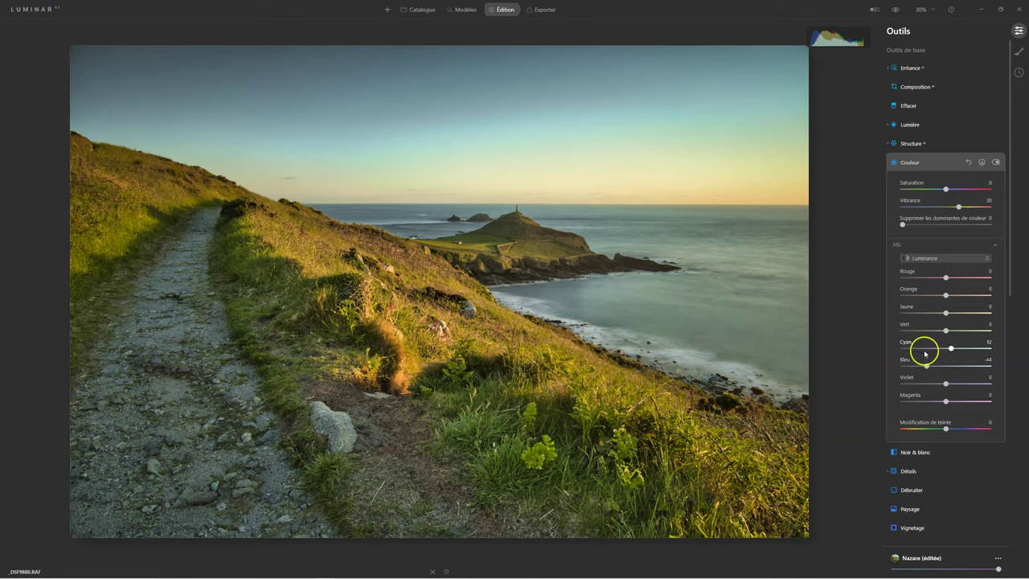
left_click(914, 168)
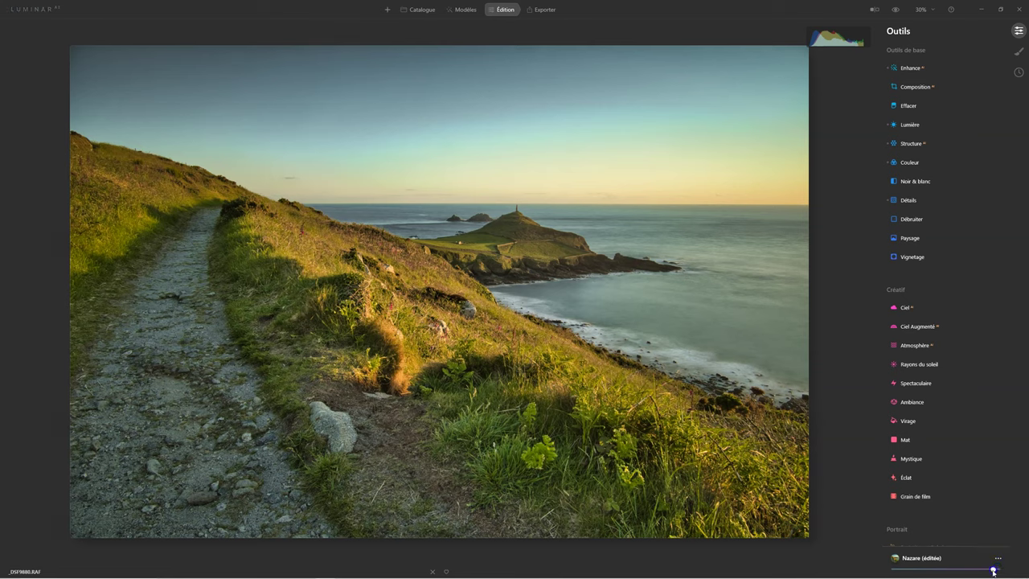
Lower the Nazare (éditée) amount slightly below full and compare with the original.
left_click_drag(976, 569, 971, 569)
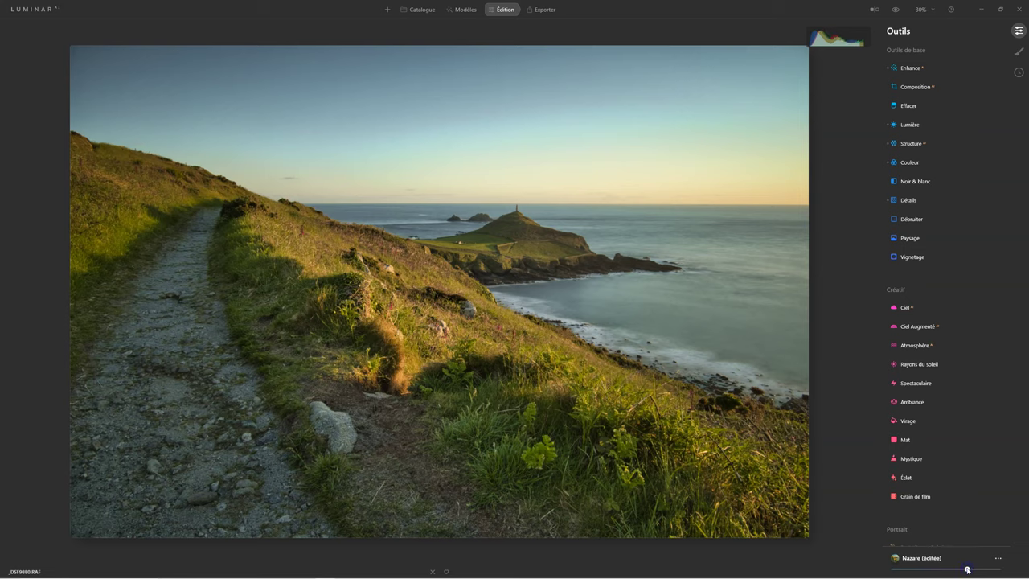
left_click(893, 10)
left_click(893, 9)
left_click(894, 9)
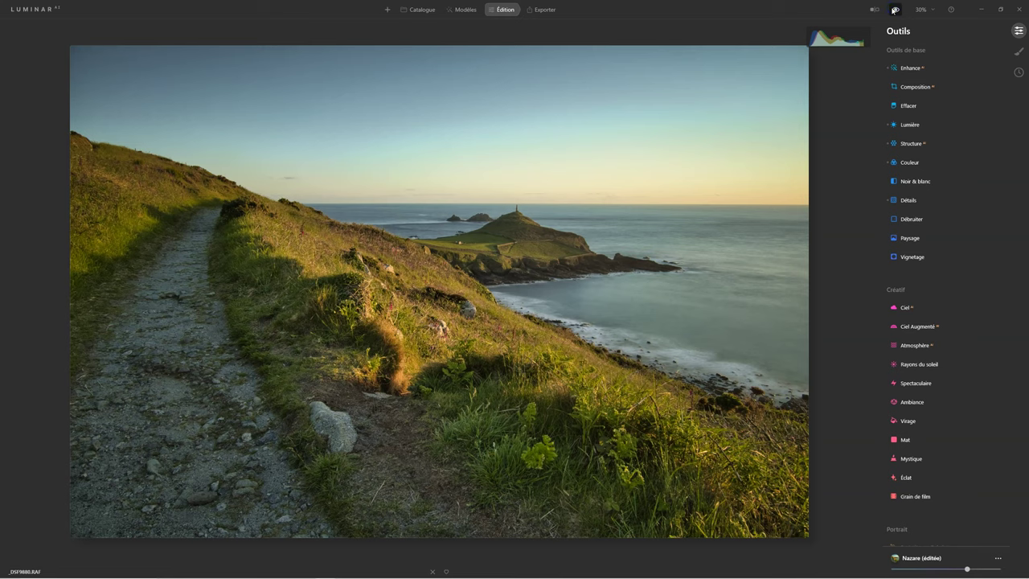